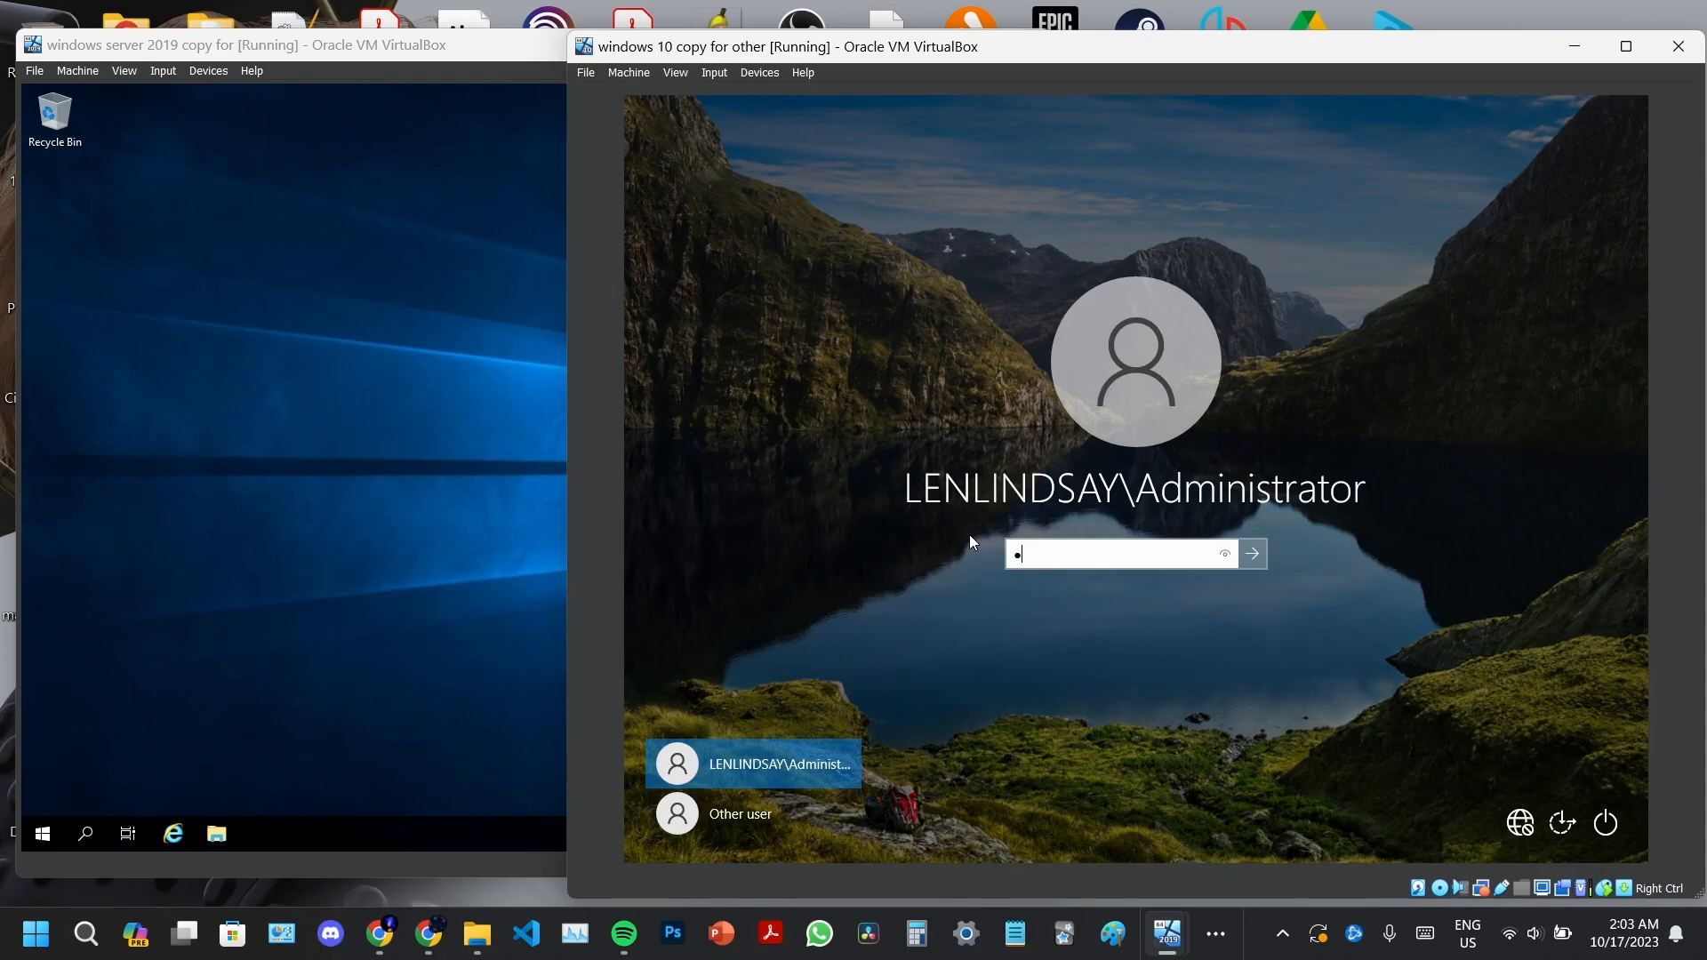
# Sign in to the Windows 10 guest with the administrator password and dismiss the Network window
pyautogui.write('•••••')
pyautogui.press('Return')
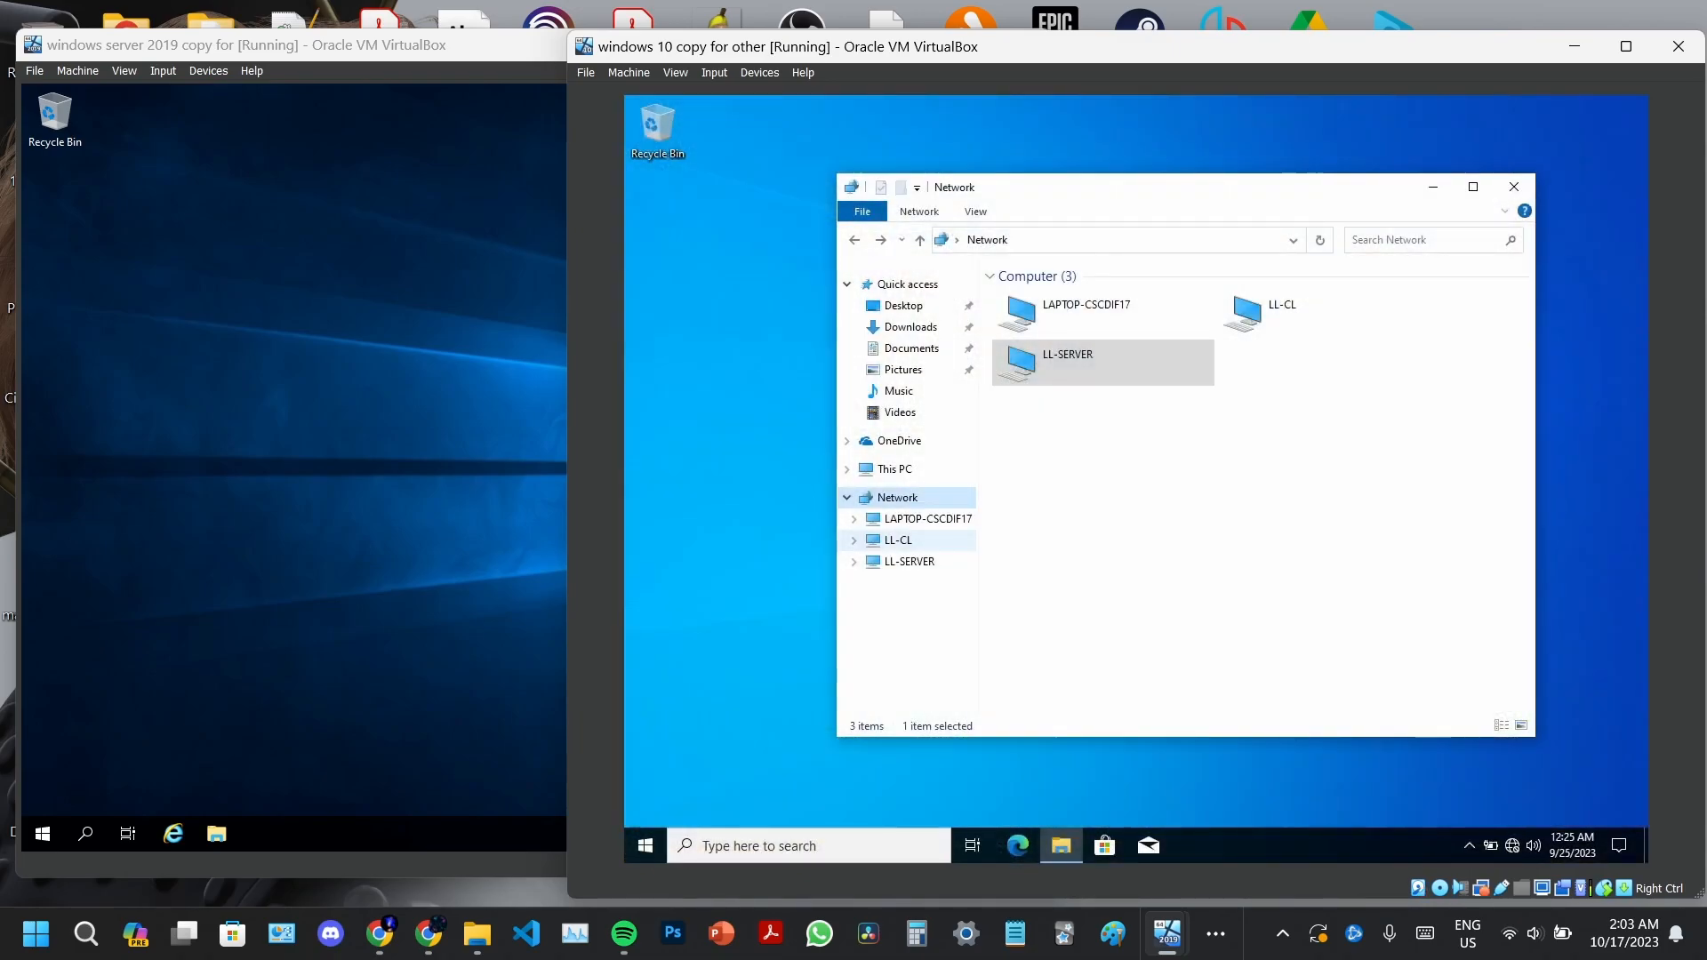
pyautogui.click(1514, 187)
# On the server VM, browse File Explorer to This PC > Local Disk (C:)
pyautogui.click(469, 496)
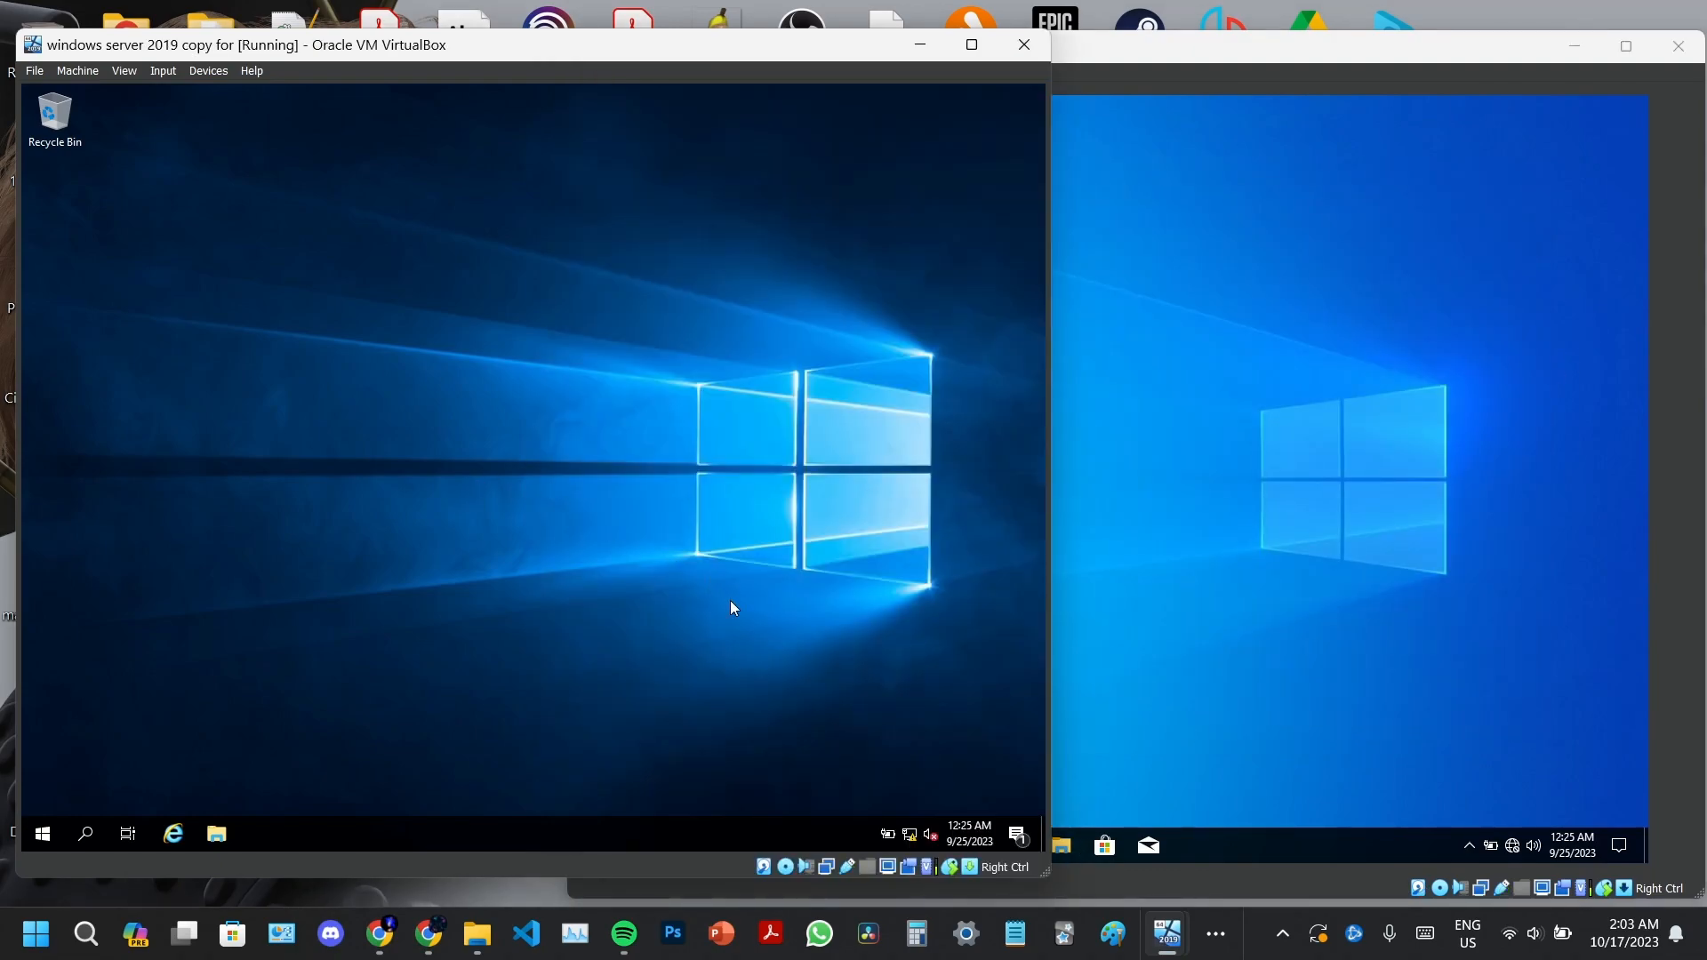
pyautogui.click(217, 834)
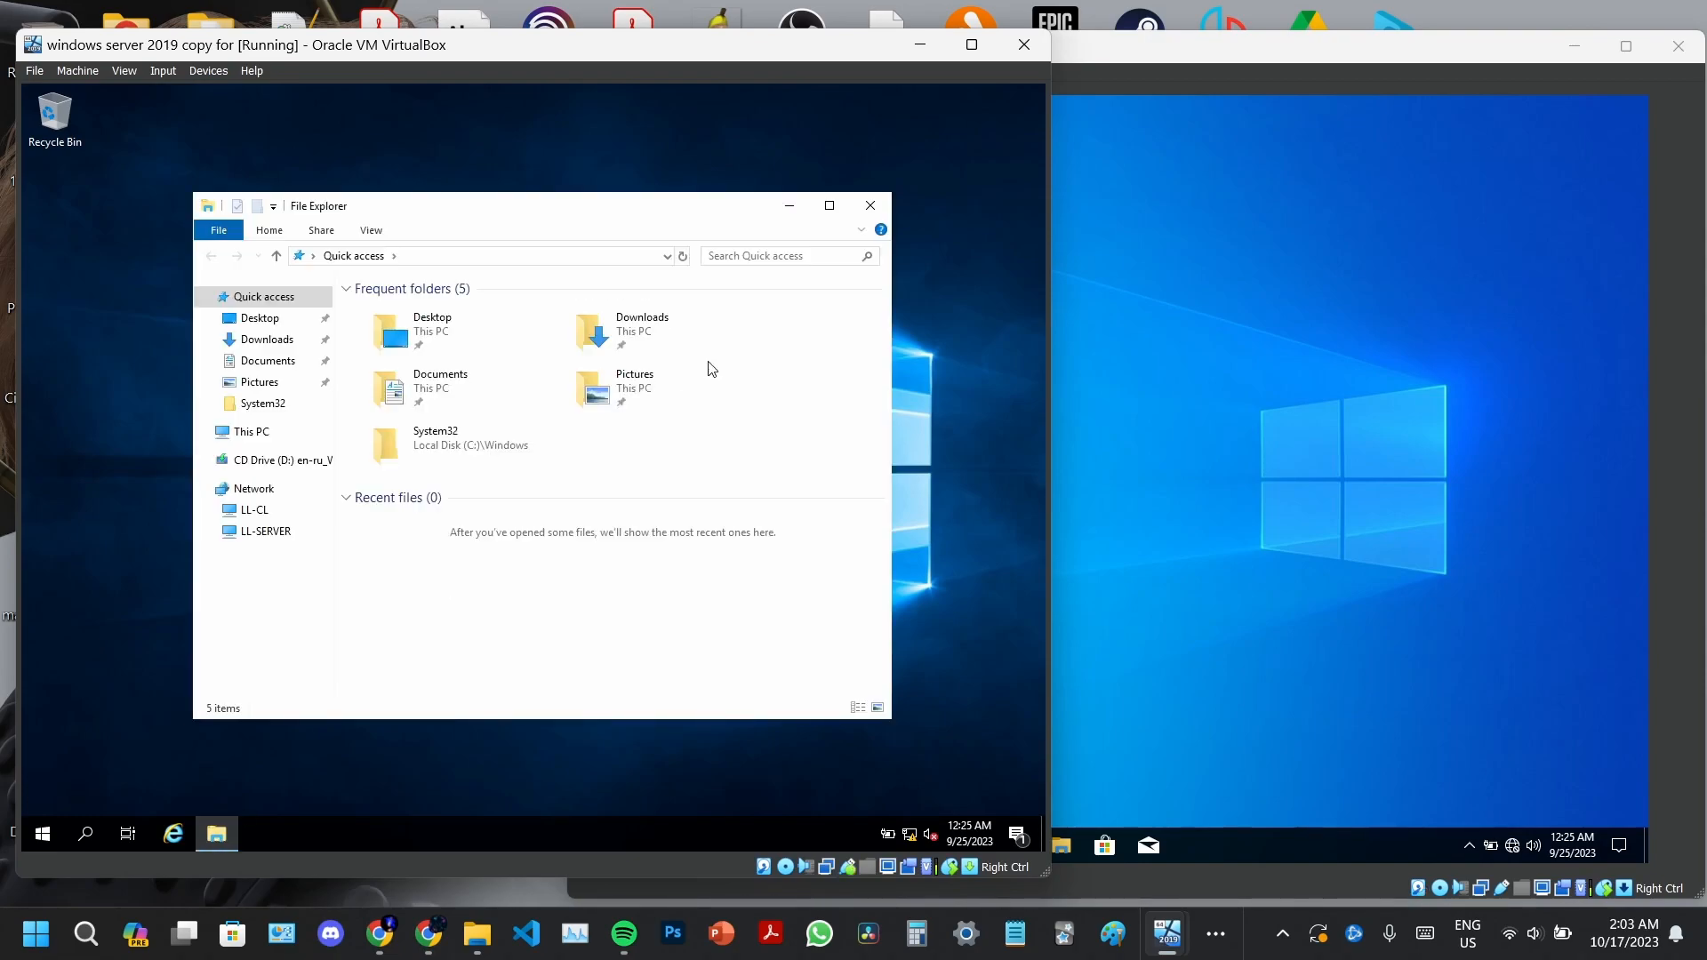
pyautogui.click(875, 205)
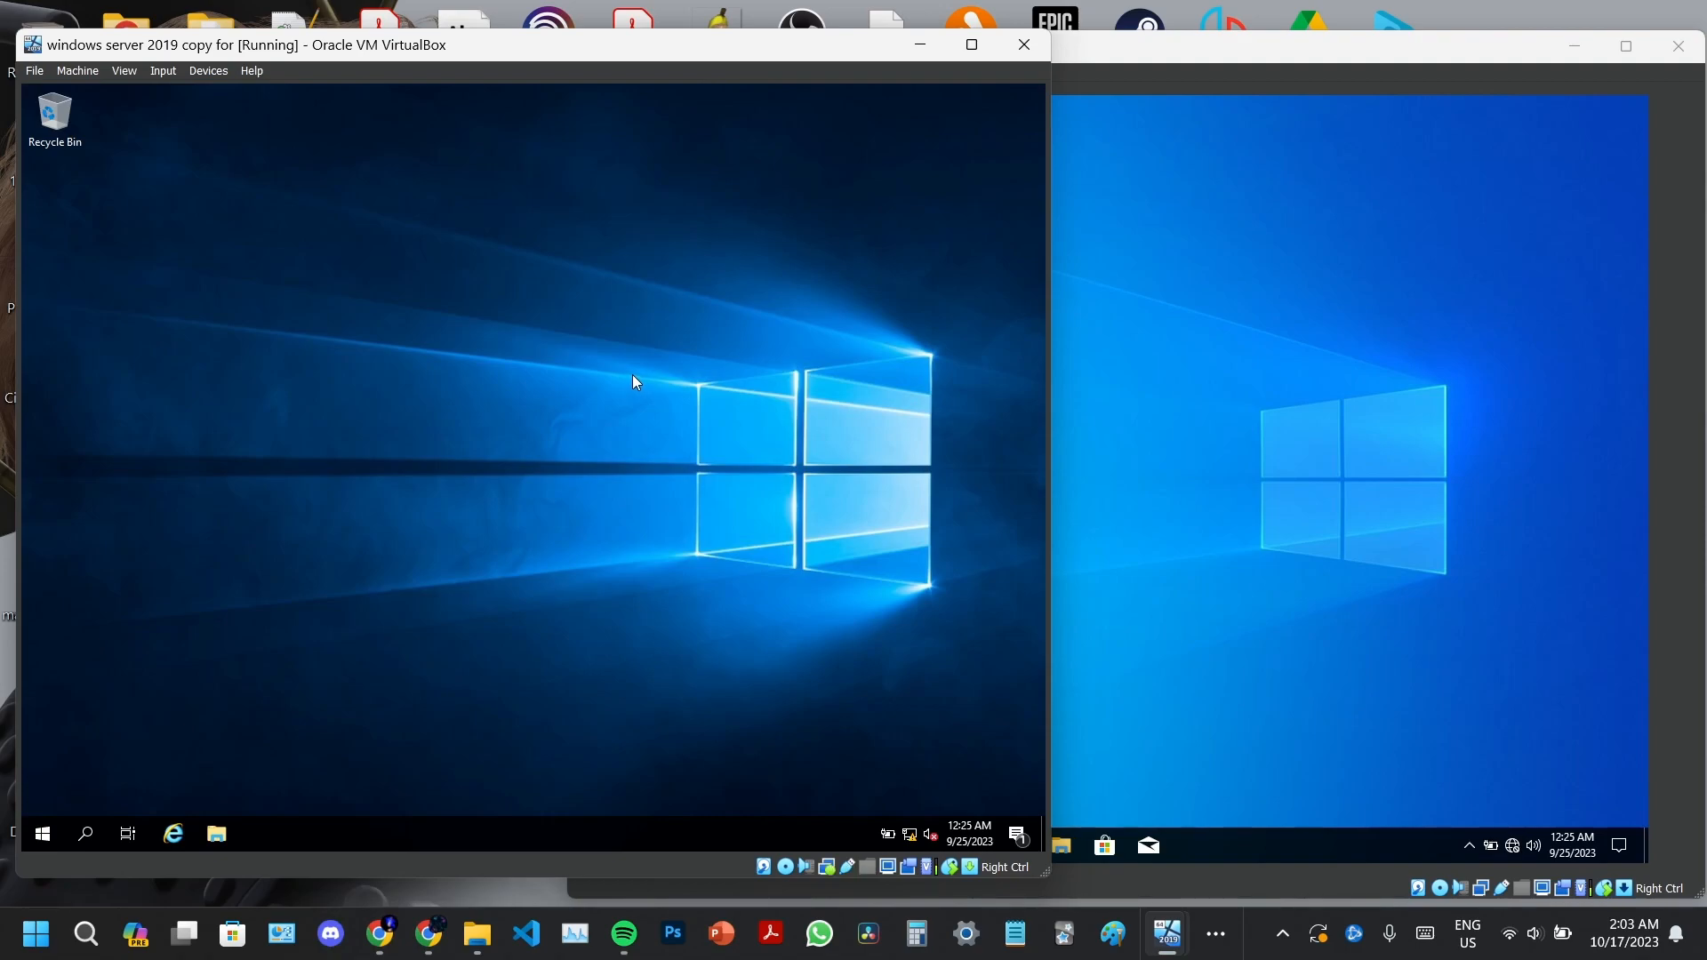
pyautogui.click(222, 832)
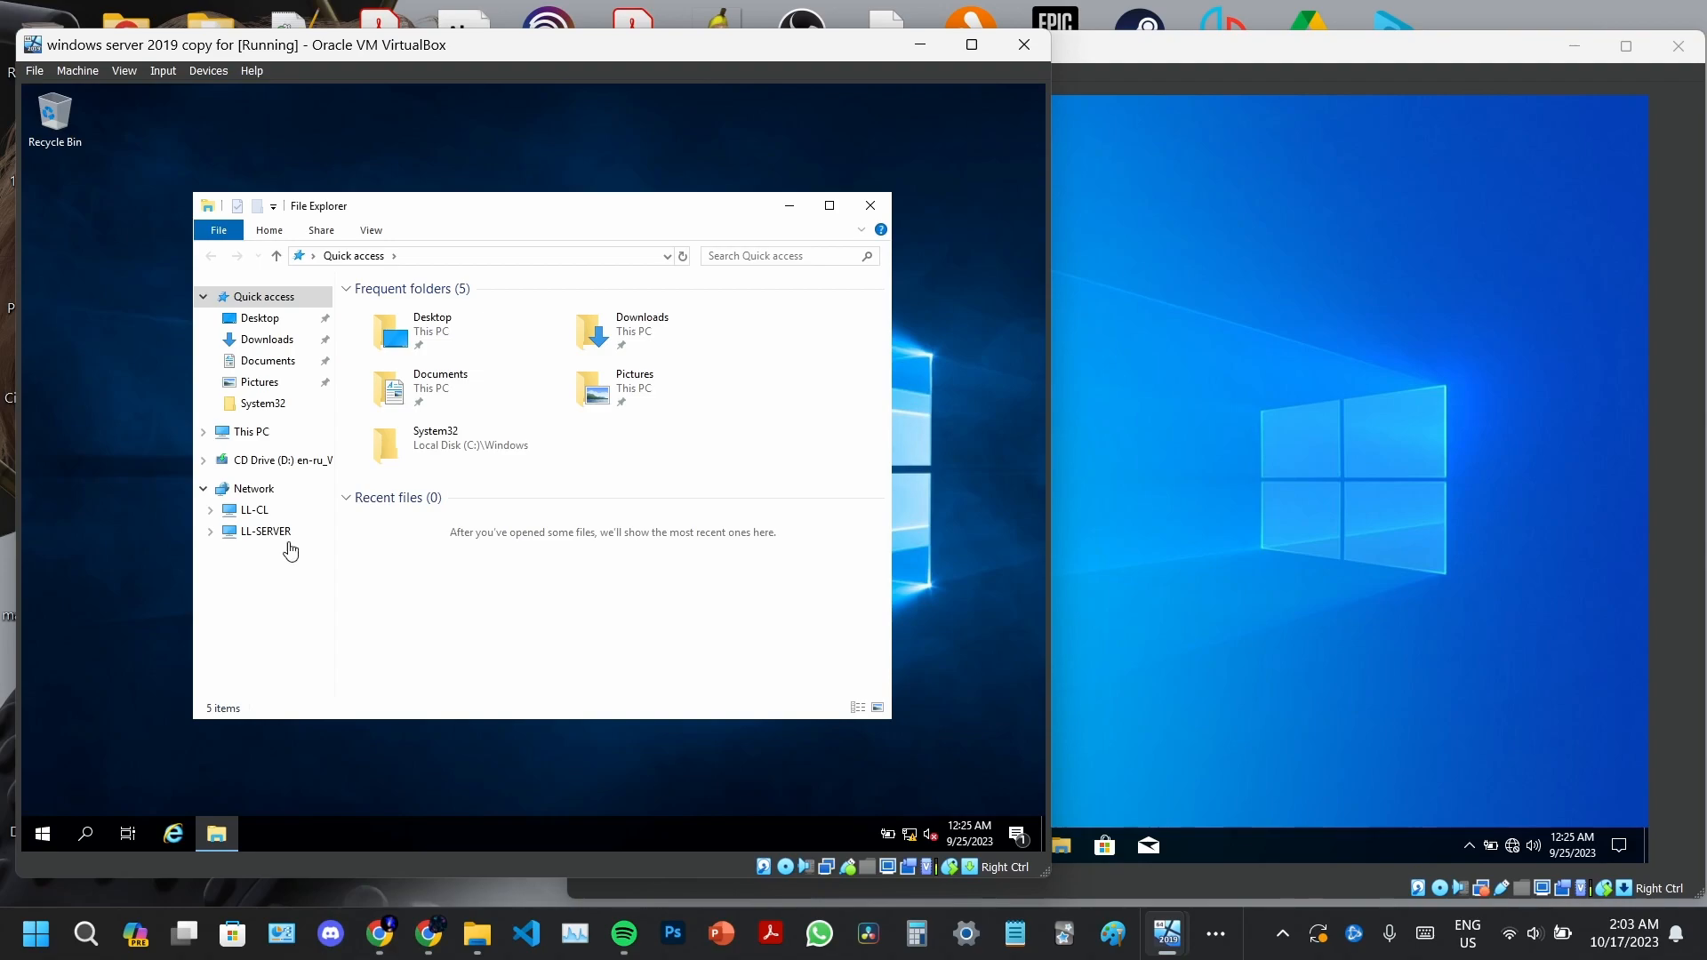
pyautogui.click(285, 434)
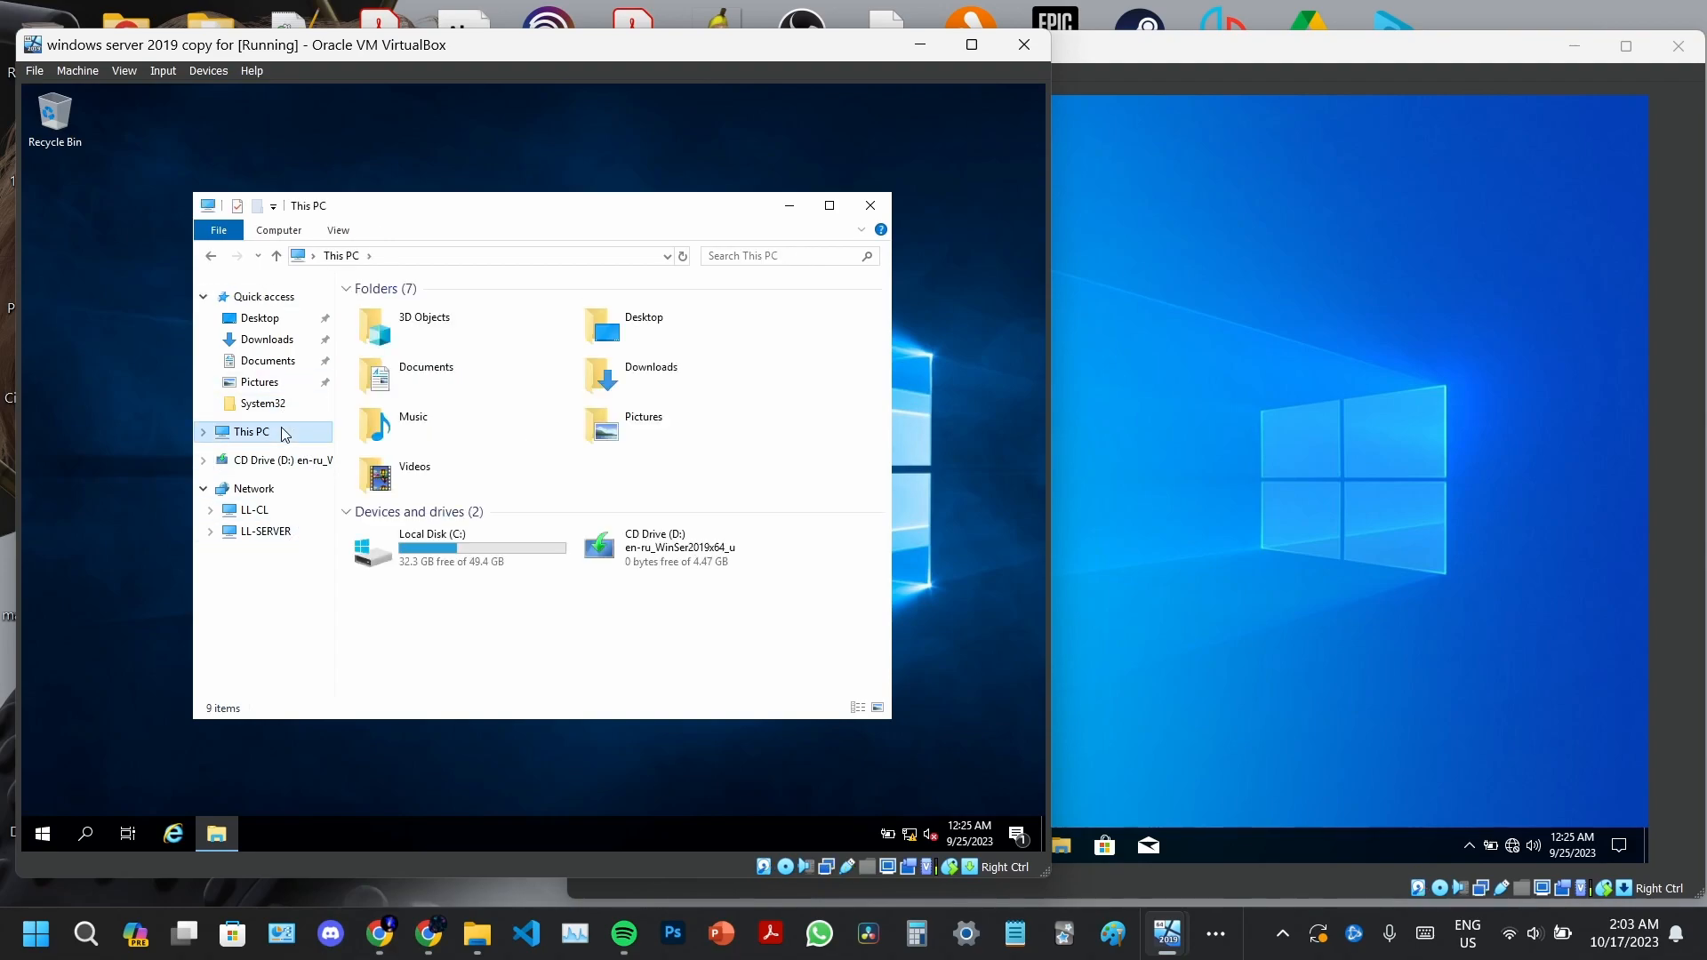
pyautogui.doubleClick(500, 571)
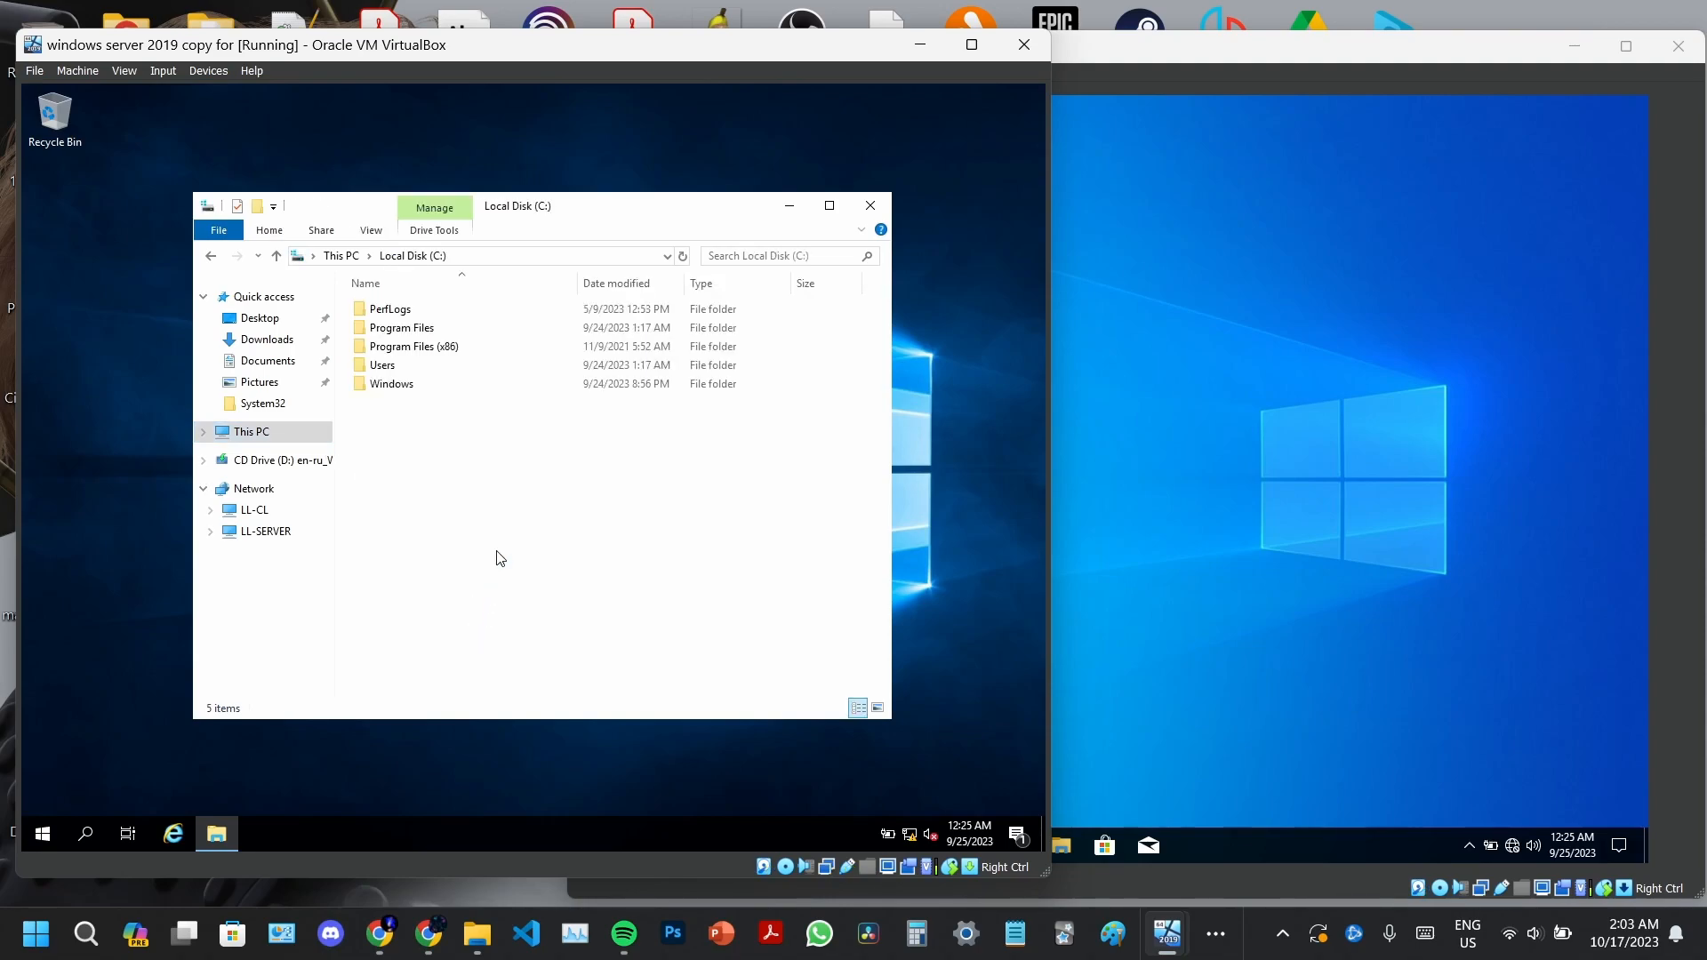
# Create a new folder named 'ROAM FOLDER' in the C: drive root
pyautogui.rightClick(496, 435)
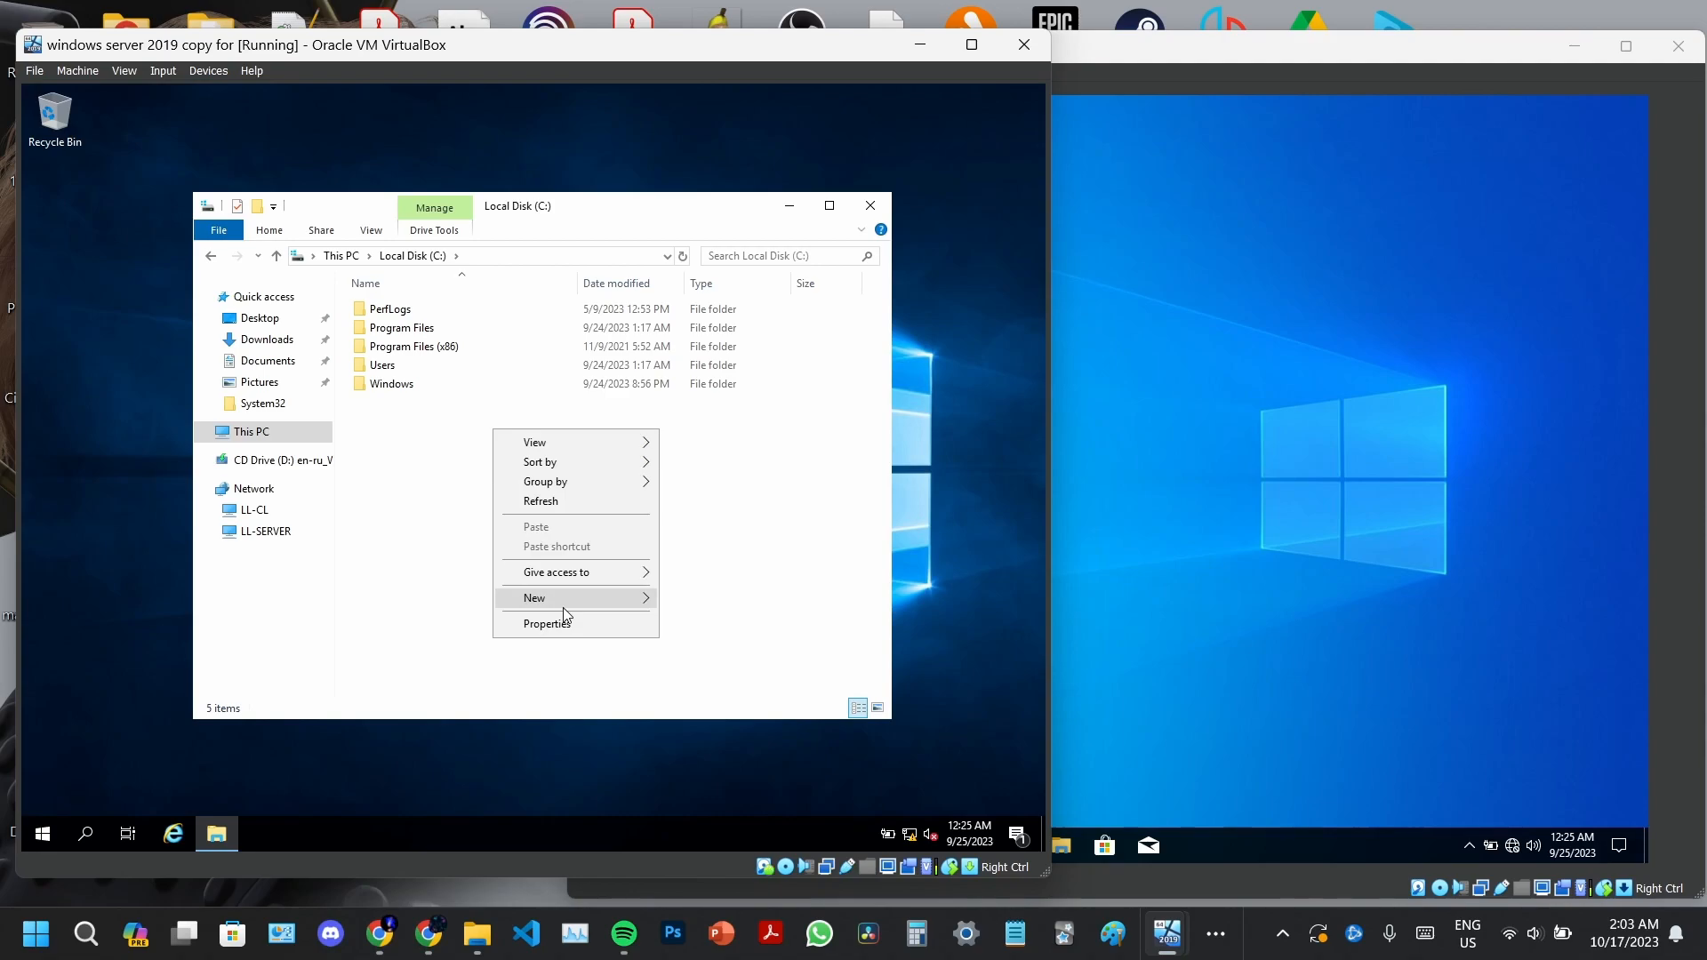
pyautogui.moveTo(571, 601)
pyautogui.click(680, 608)
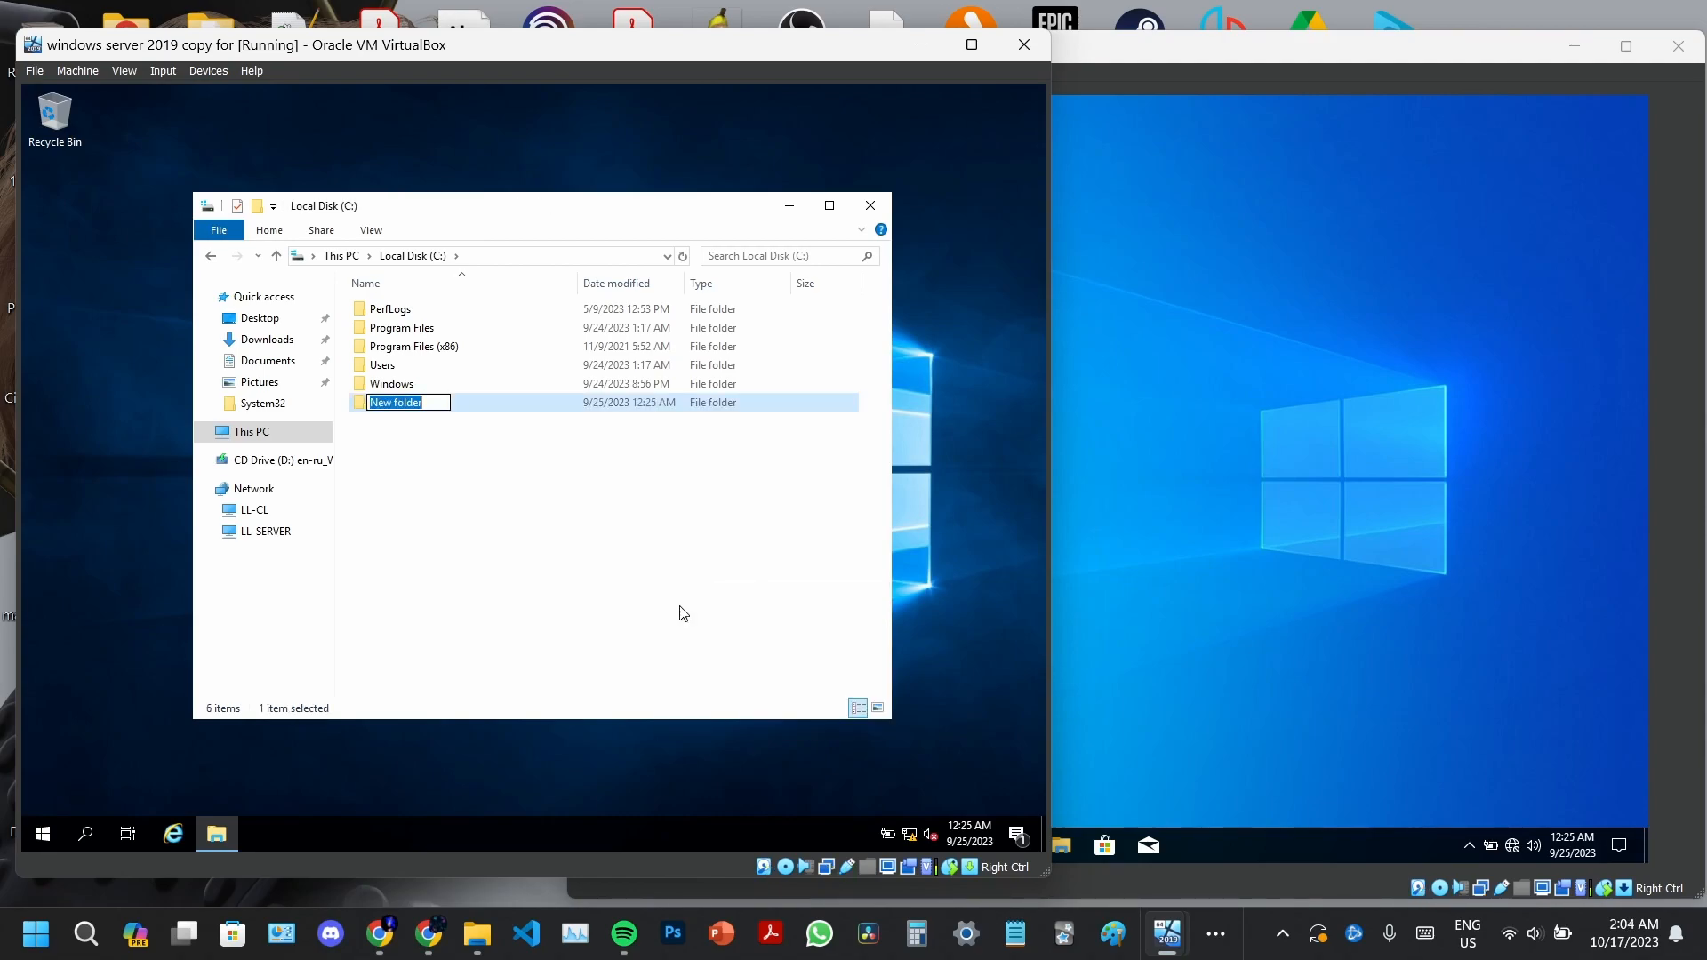
pyautogui.write('ROAM FOLDER')
pyautogui.press('Return')
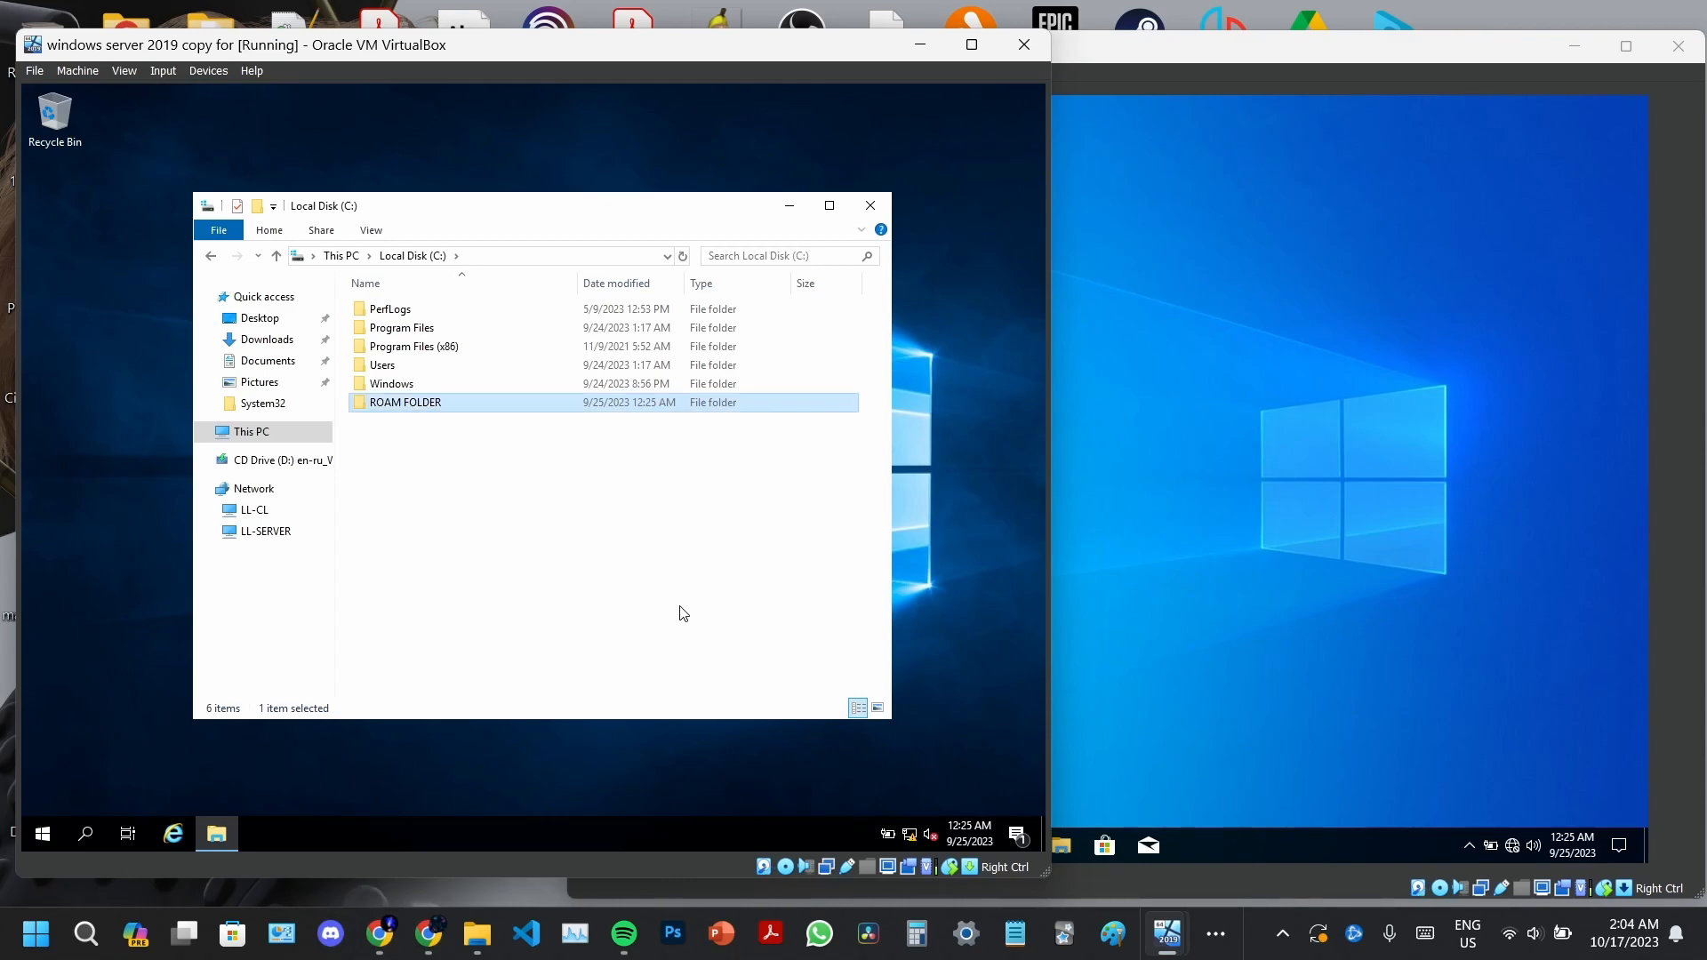
# Open ROAM FOLDER's Properties and start sharing it from the Sharing tab
pyautogui.rightClick(440, 407)
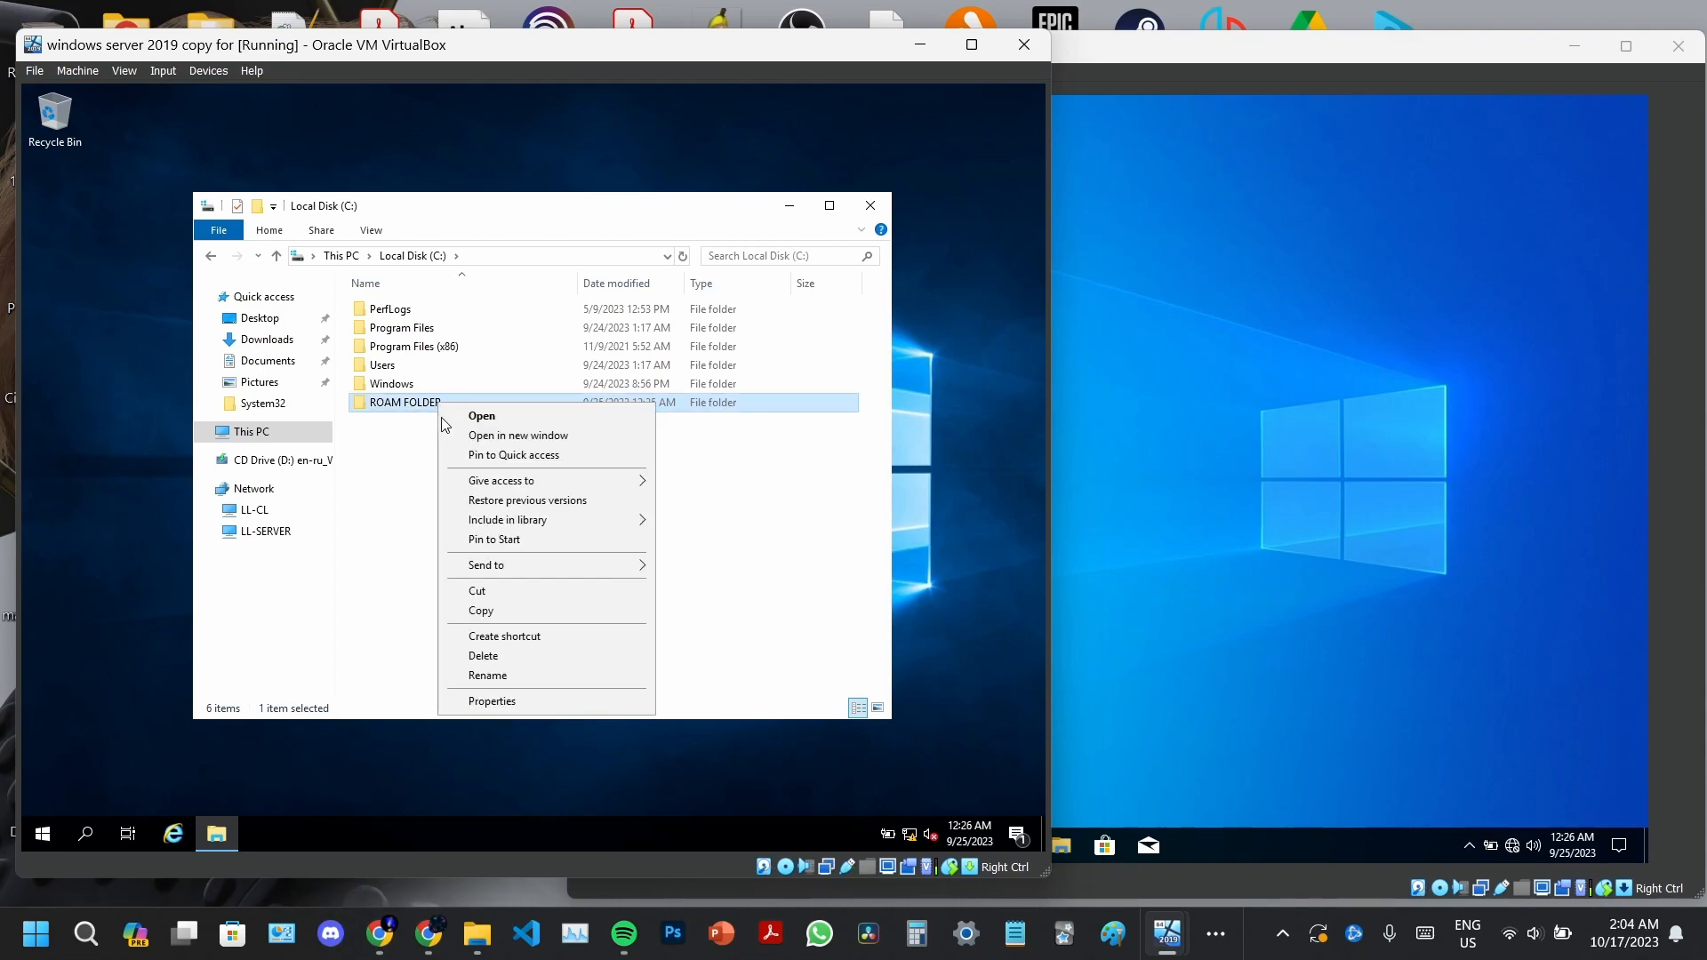
pyautogui.click(495, 700)
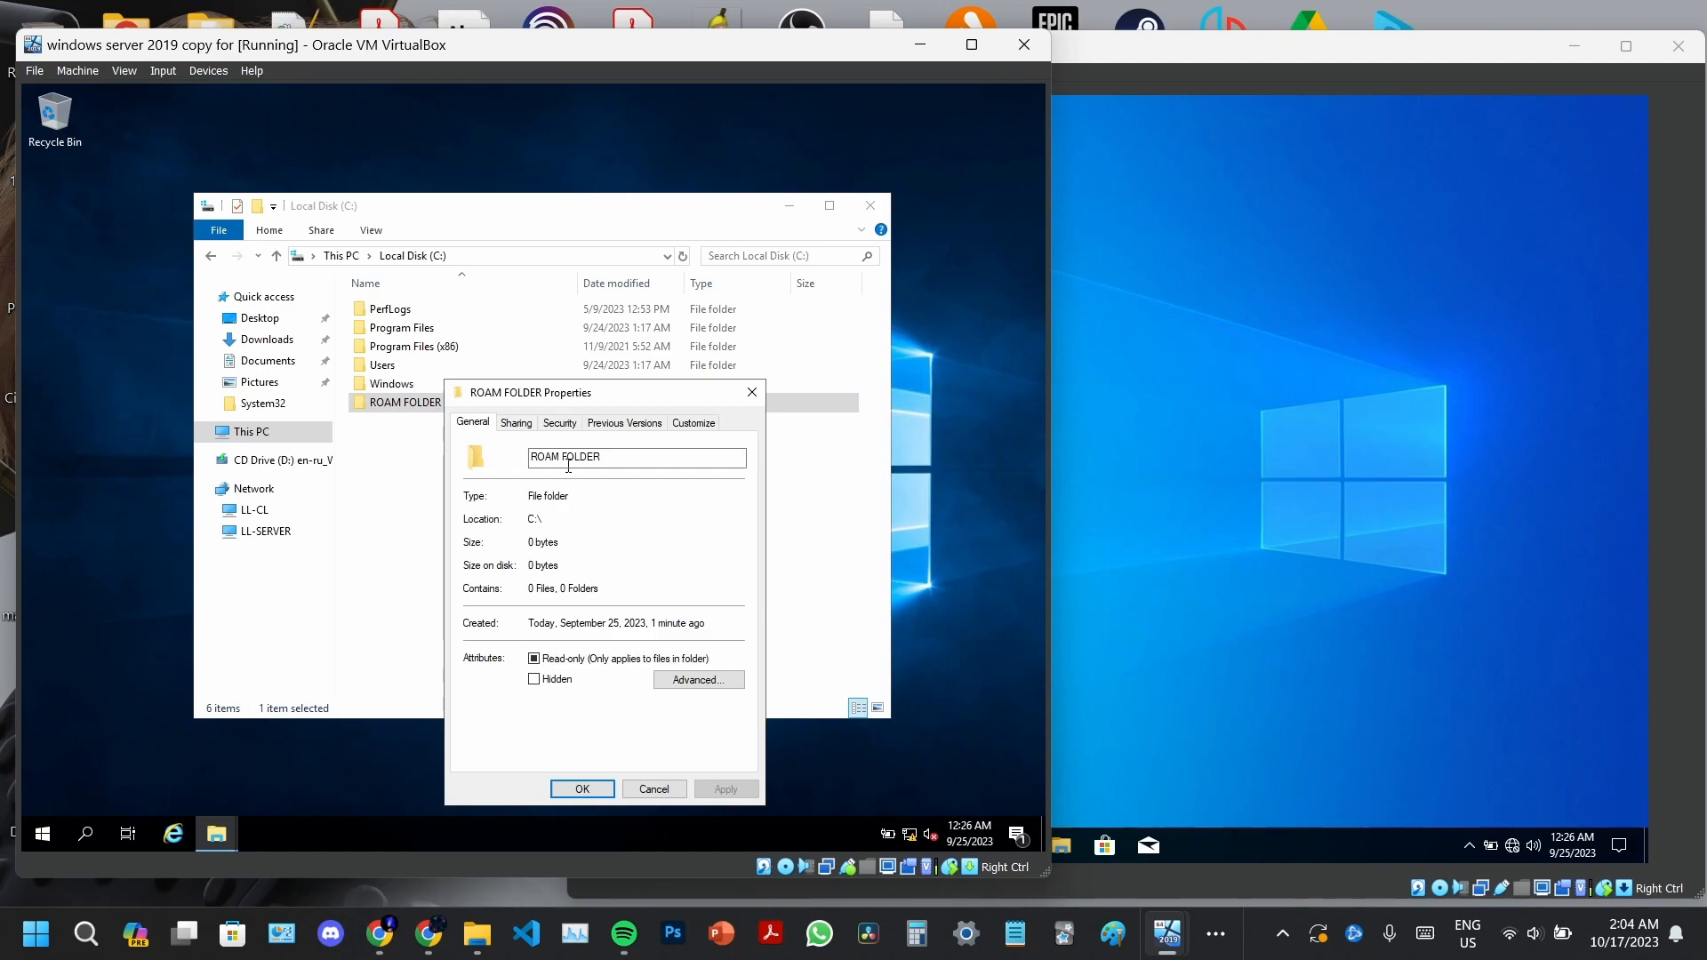
pyautogui.click(517, 423)
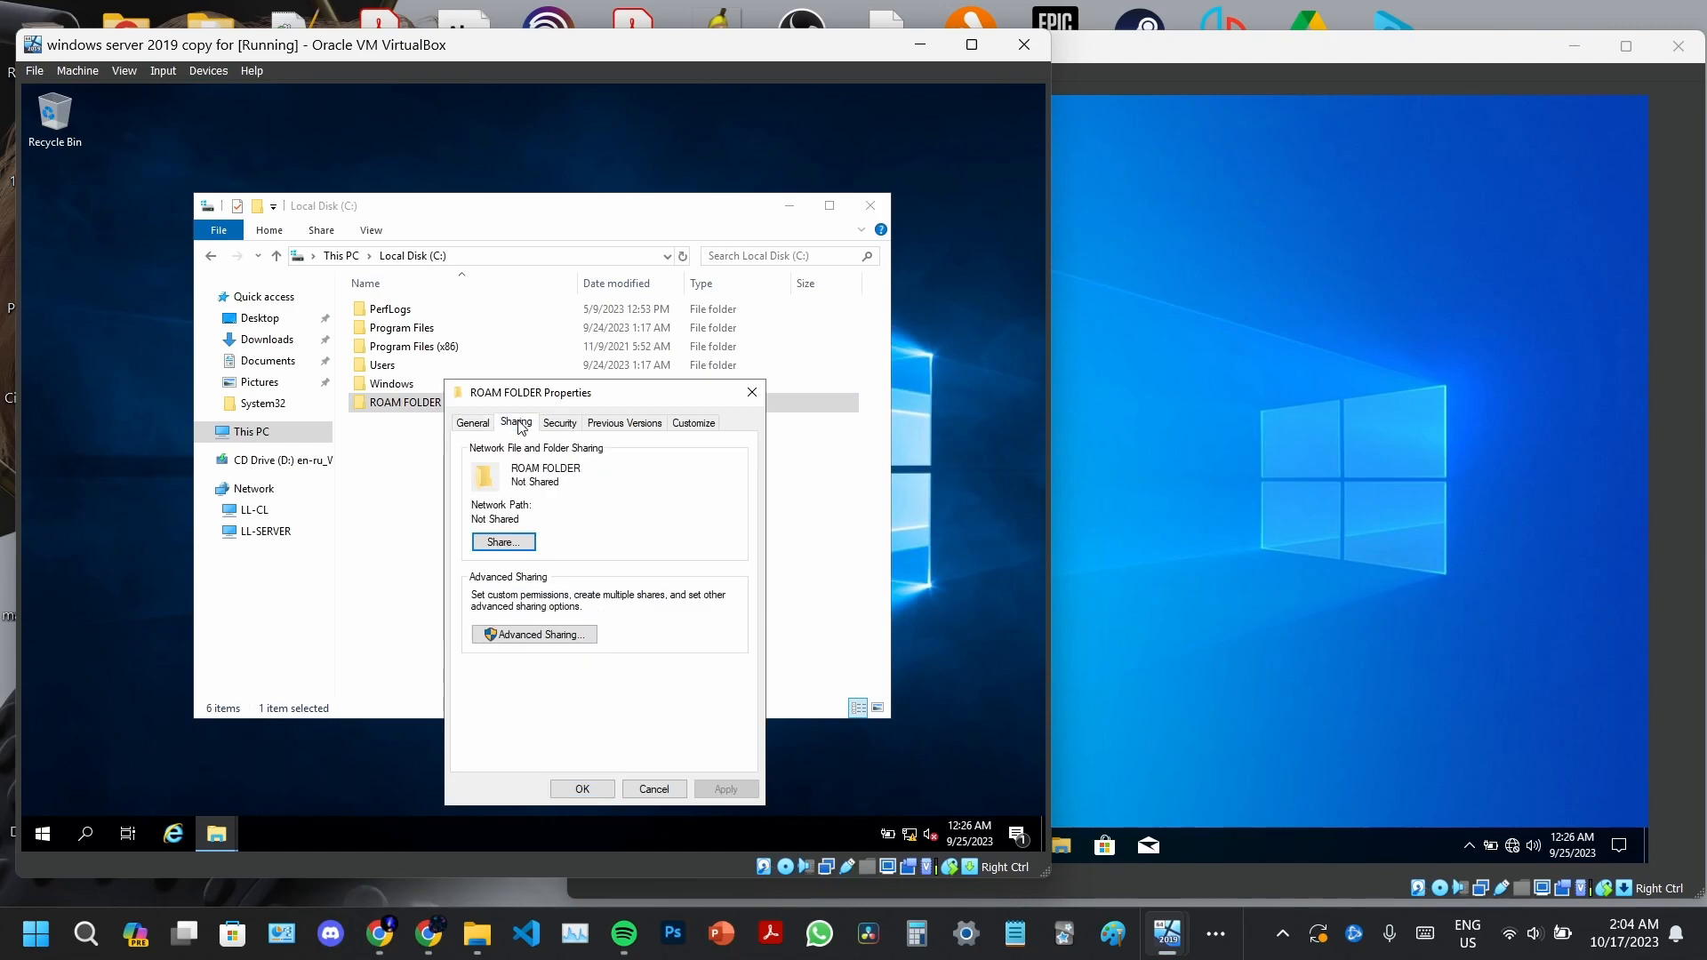
pyautogui.click(520, 544)
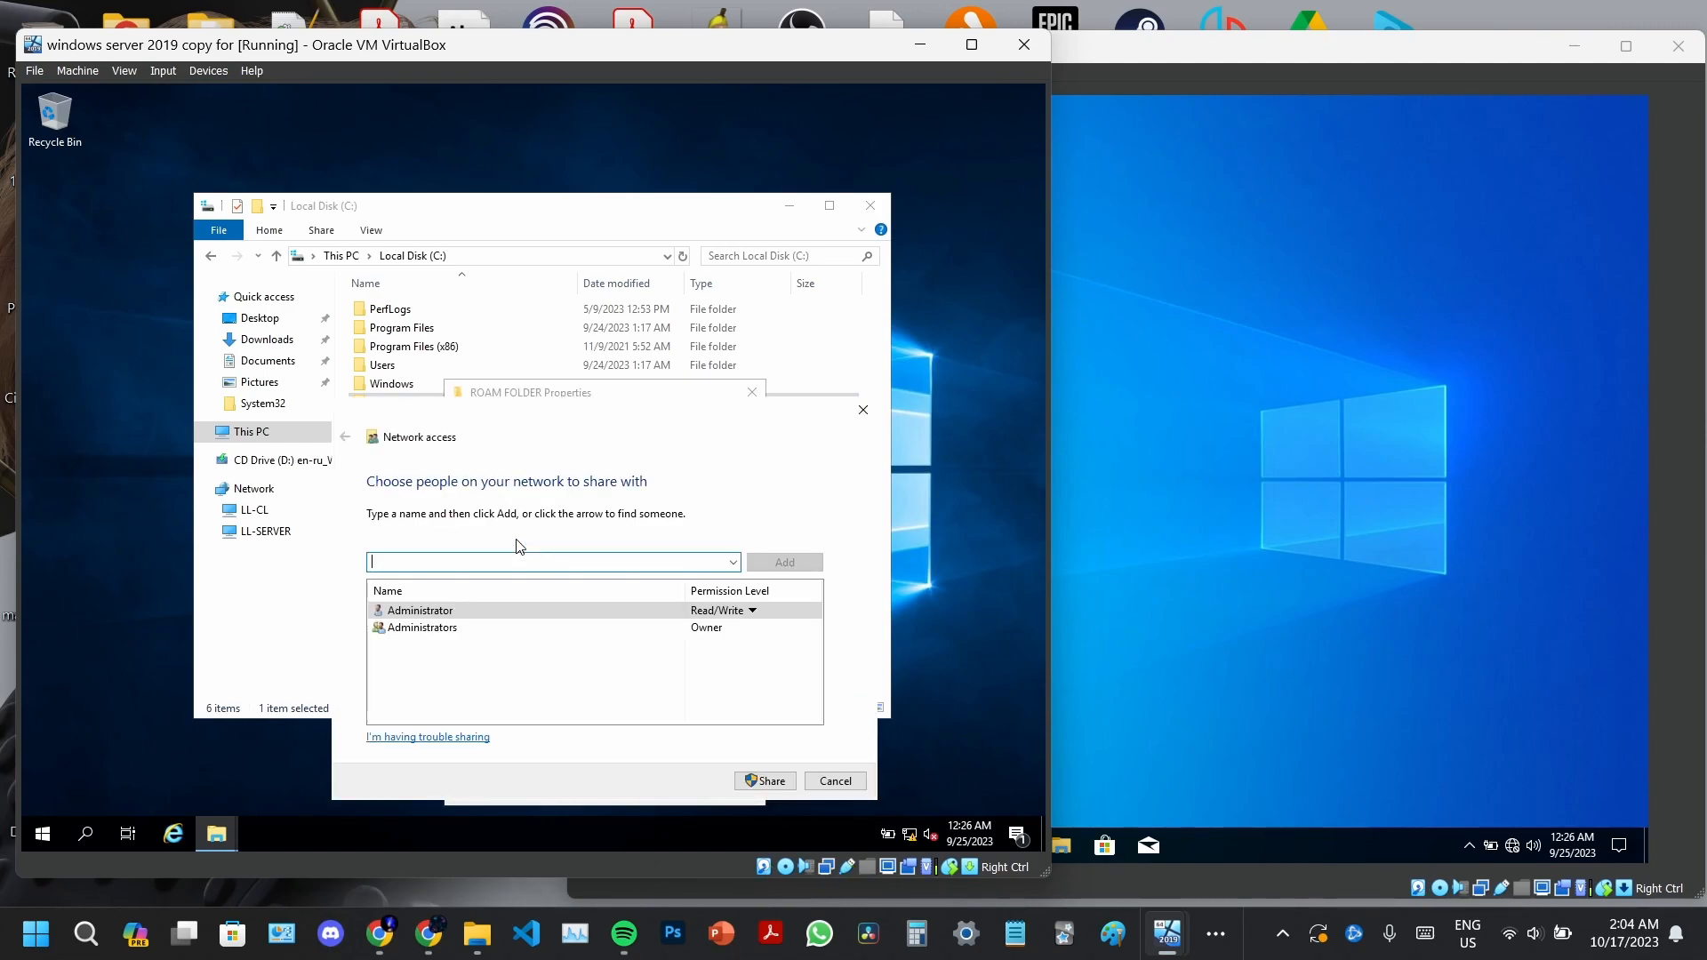
# Add Everyone with Read/Write permission and complete the share
pyautogui.click(733, 561)
pyautogui.click(732, 563)
pyautogui.click(733, 562)
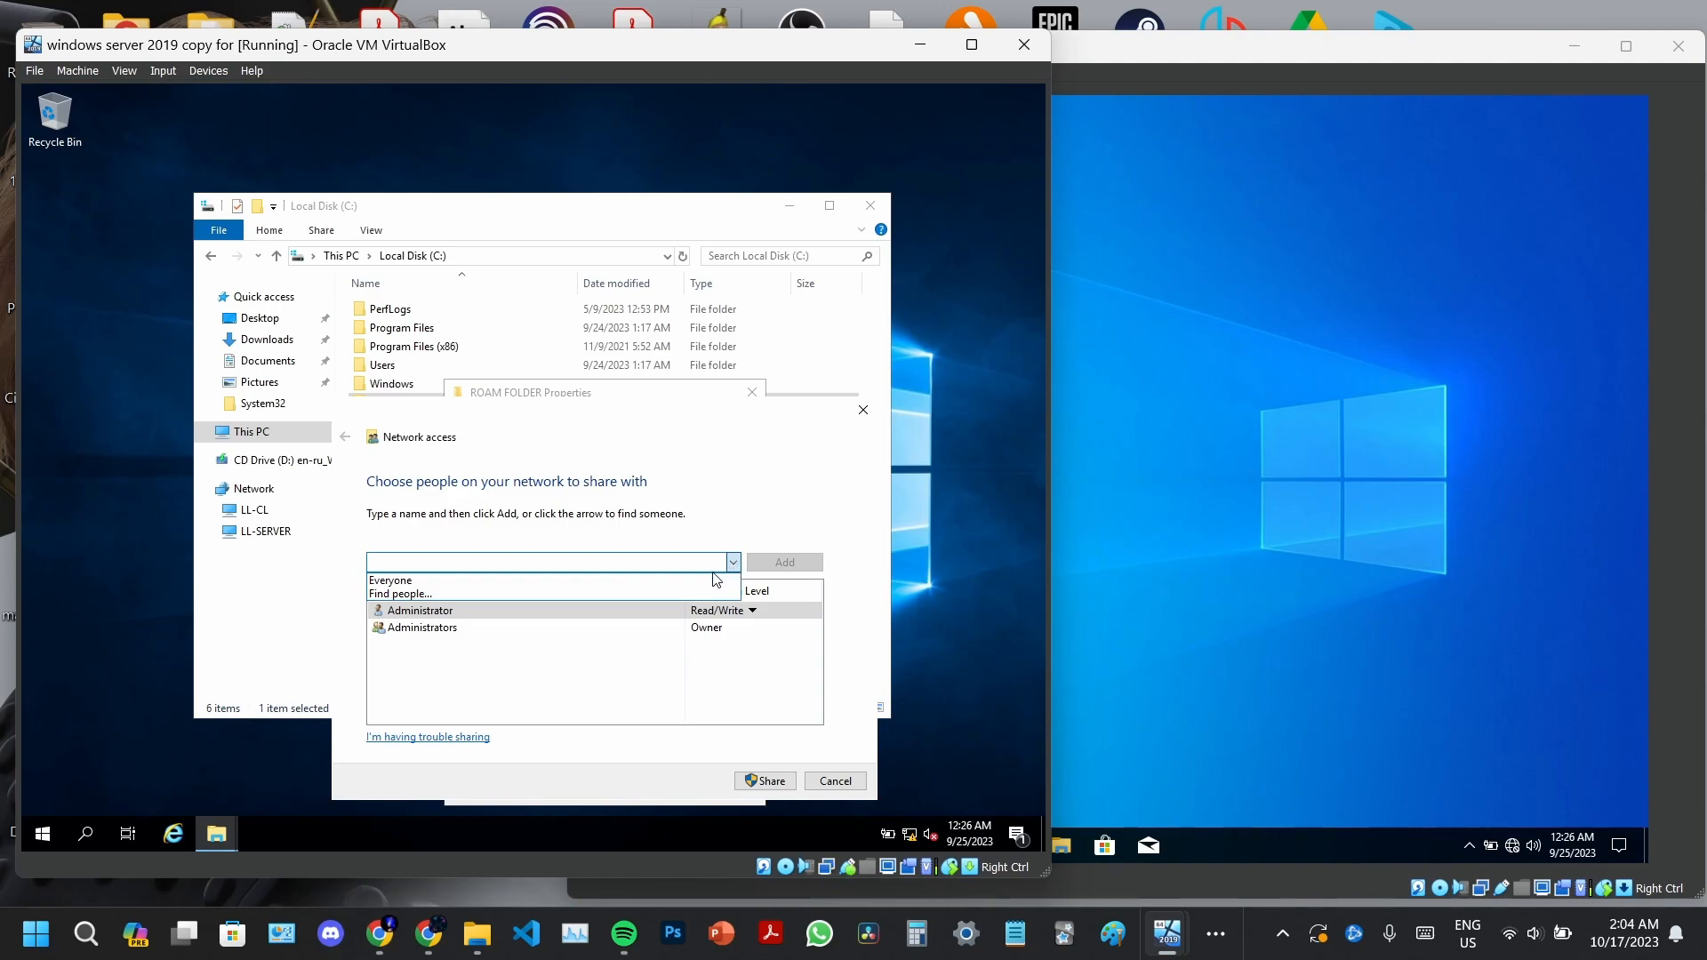
pyautogui.click(694, 580)
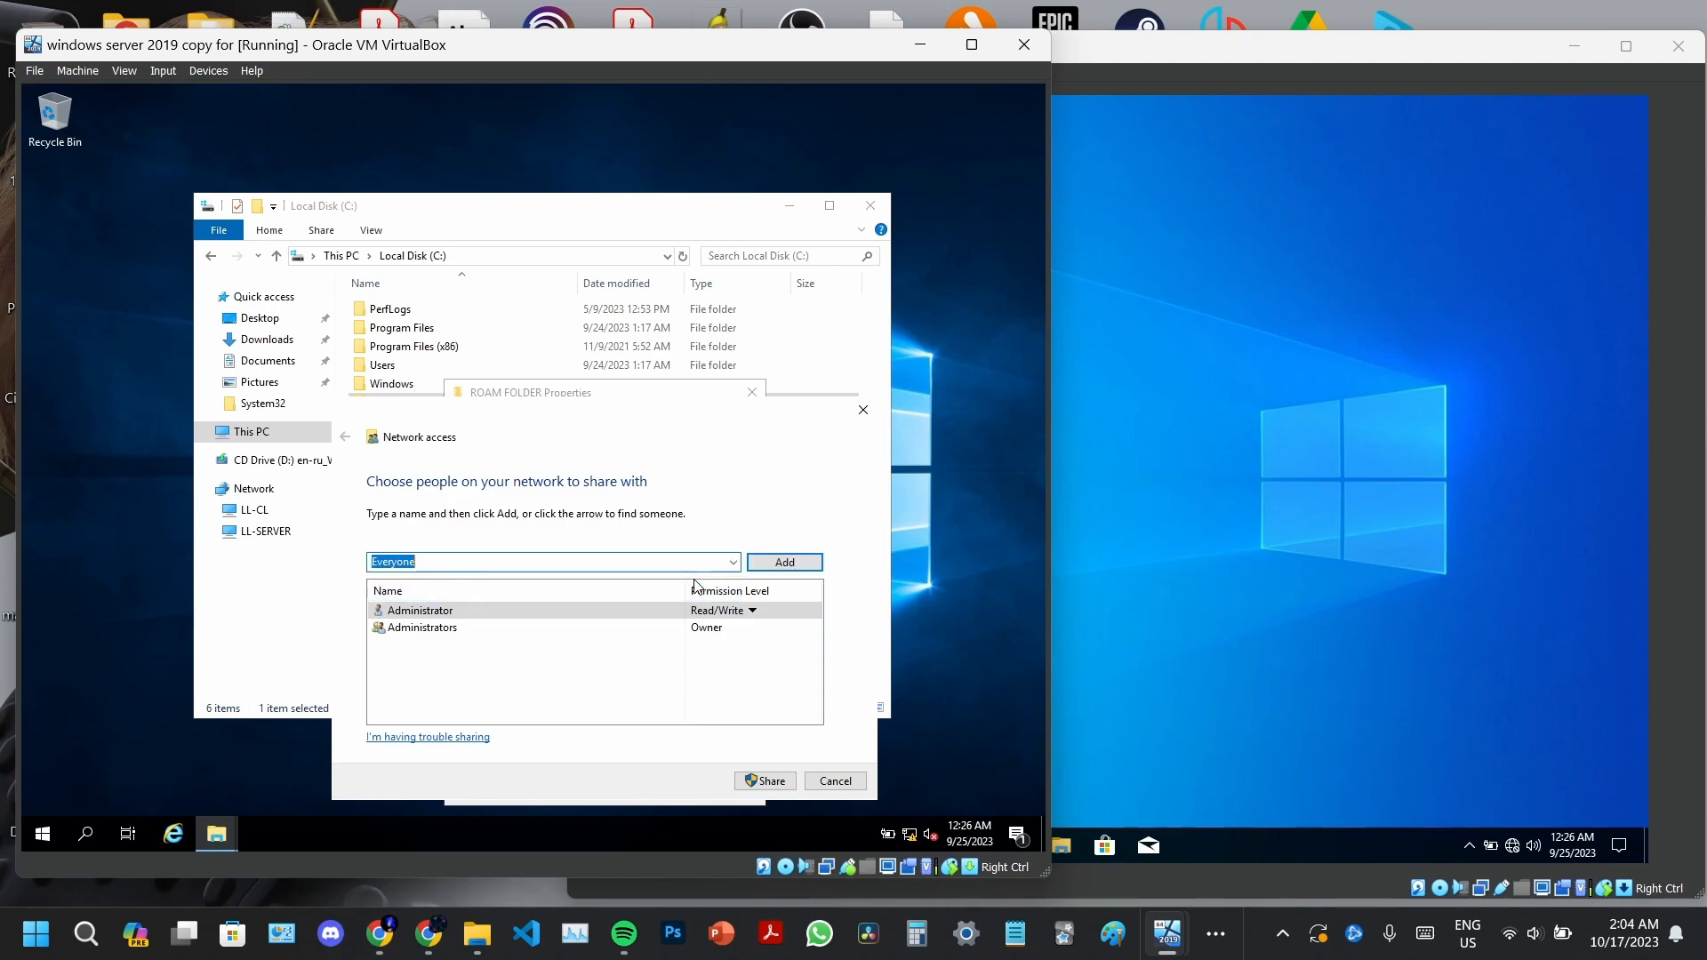
pyautogui.click(768, 566)
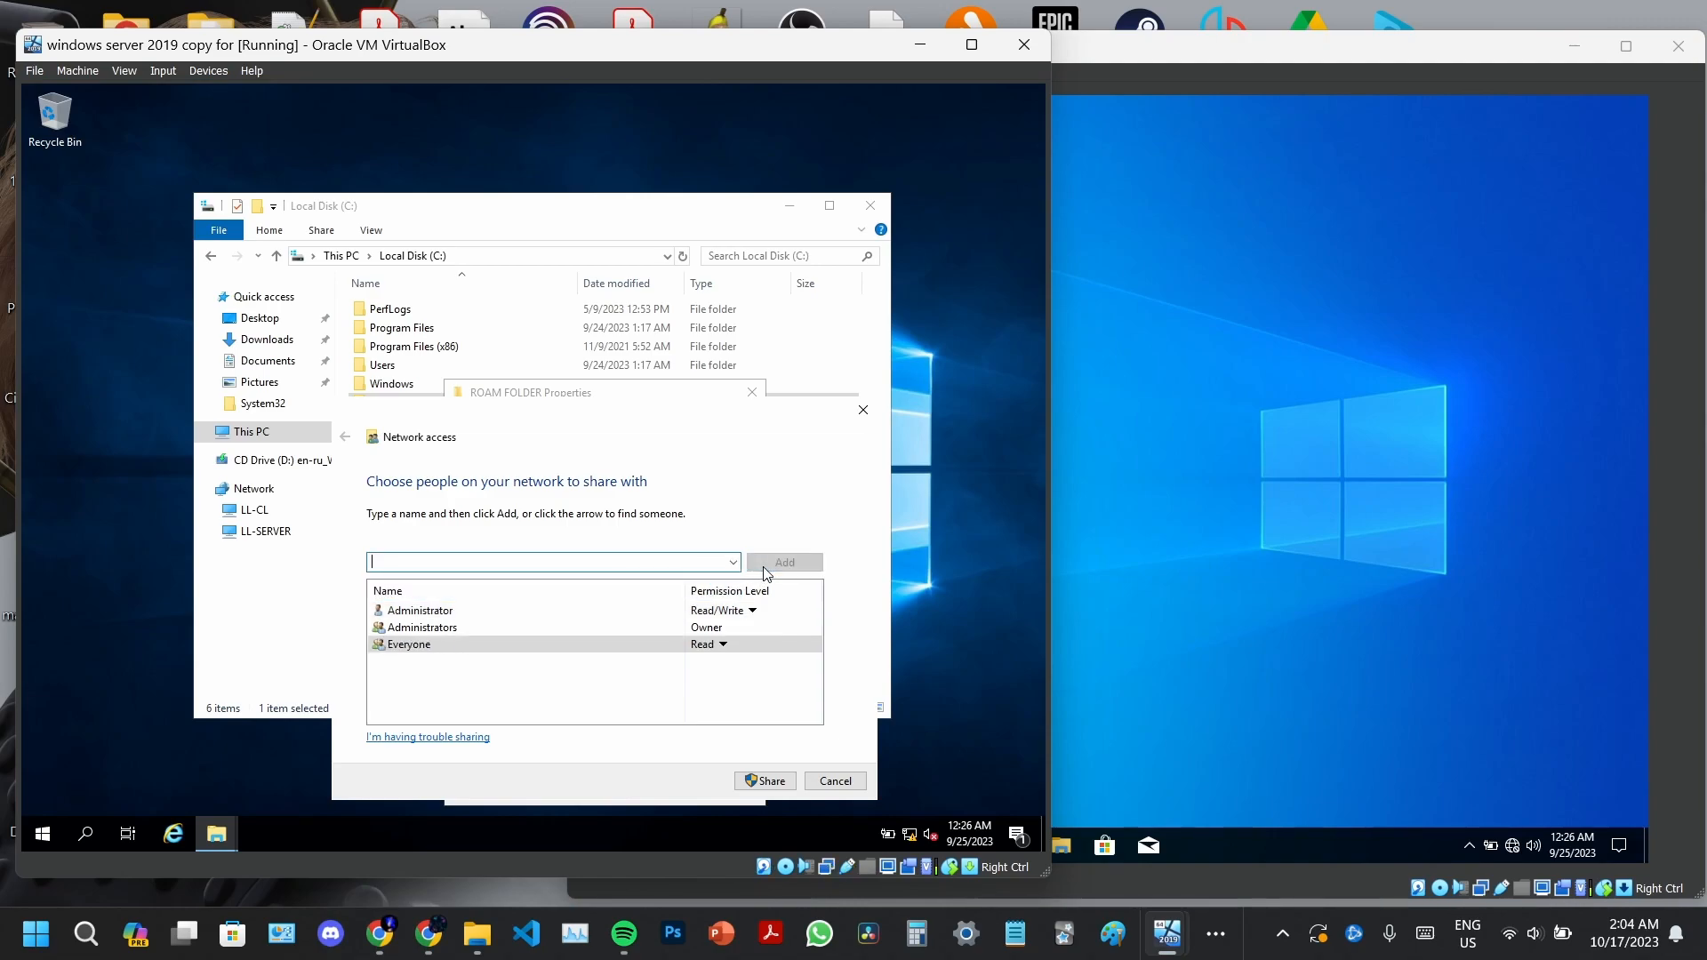
pyautogui.click(721, 645)
pyautogui.click(760, 671)
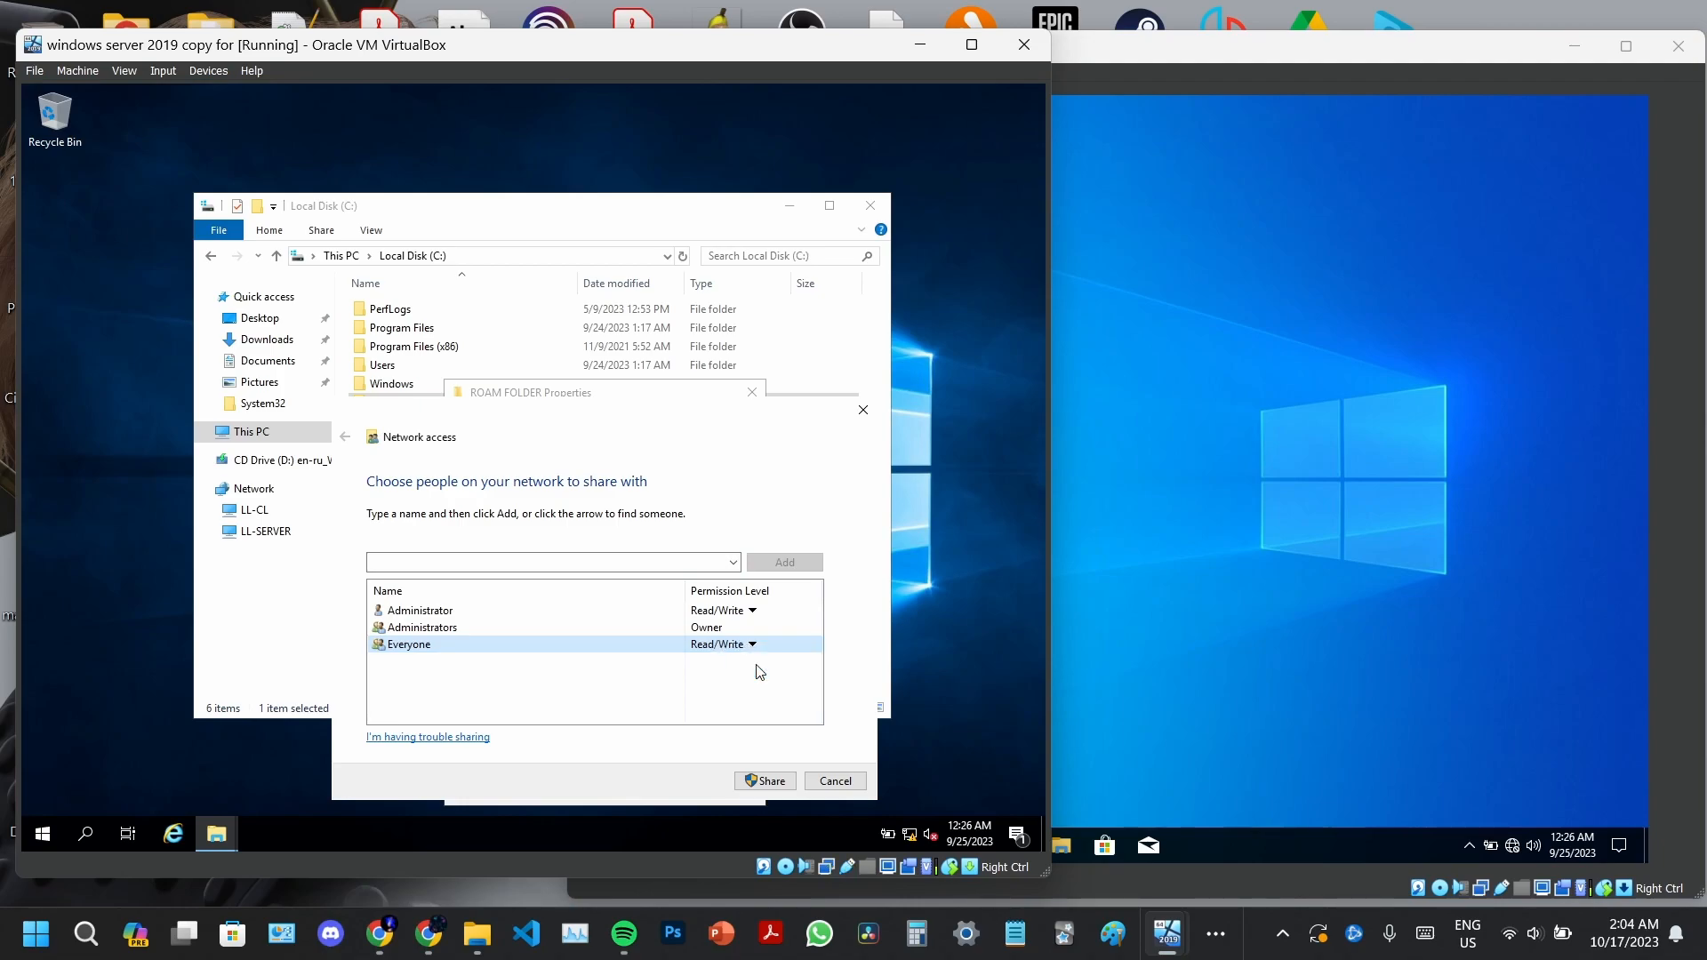
pyautogui.click(768, 780)
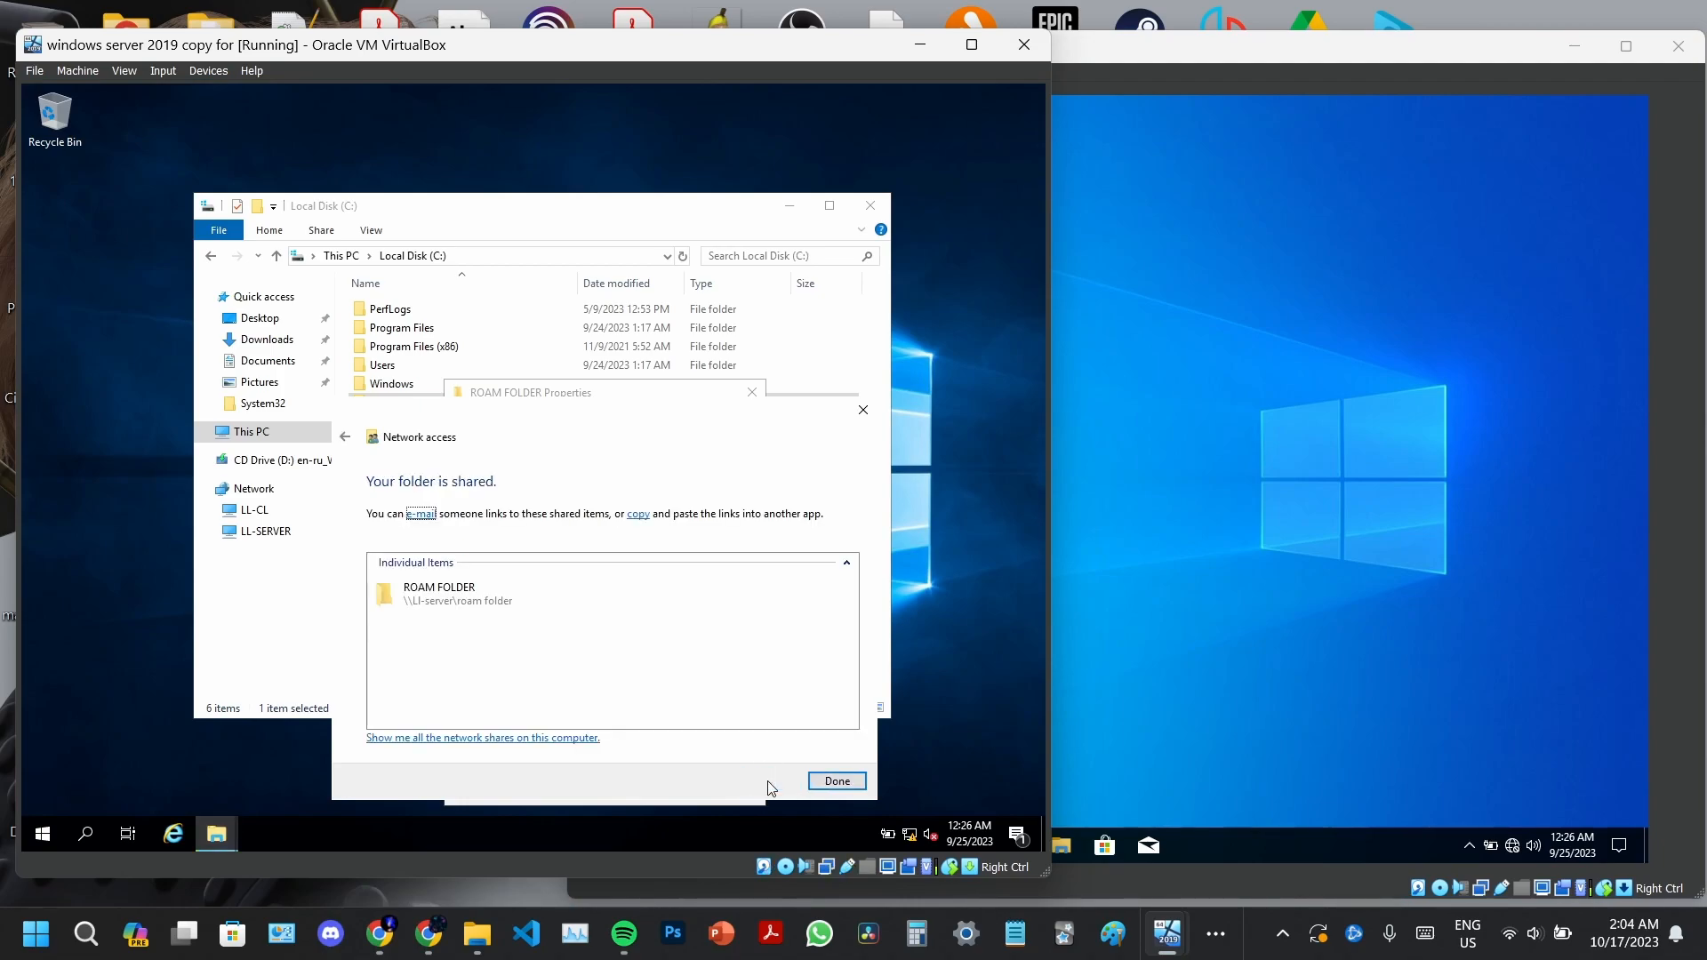
pyautogui.click(827, 781)
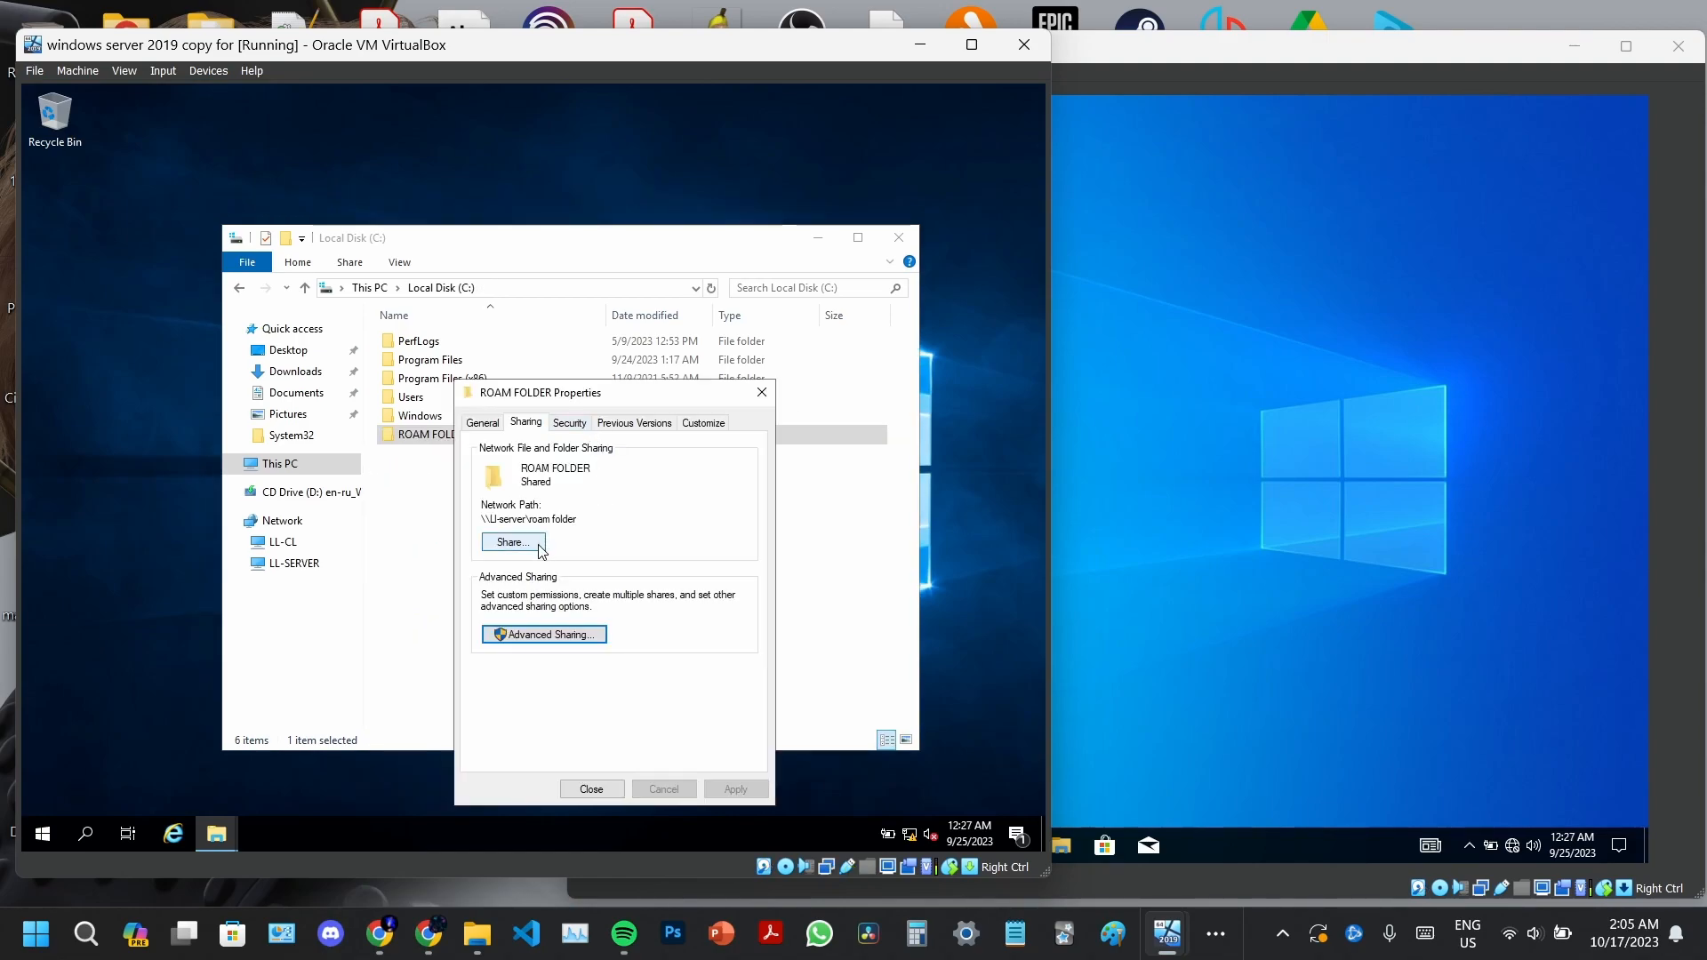
# Copy the network path \\LL-server\roam folder and close the Properties dialog
pyautogui.moveTo(576, 521); pyautogui.dragTo(449, 520)
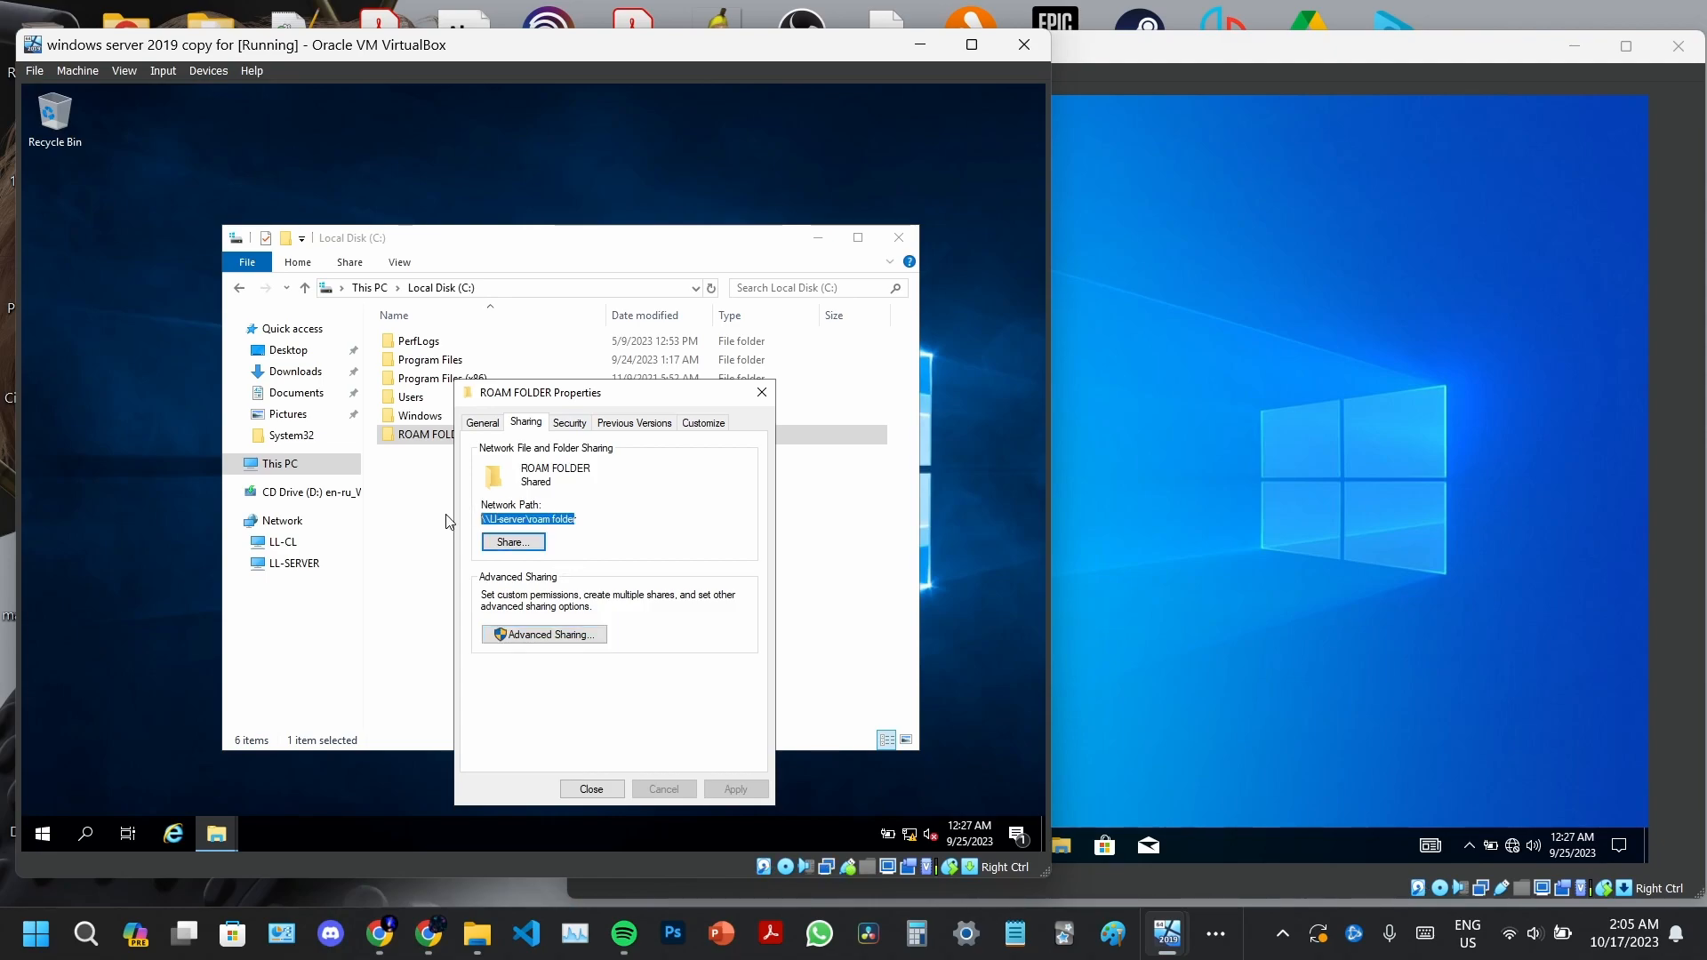
pyautogui.rightClick(508, 526)
pyautogui.click(549, 578)
pyautogui.click(591, 788)
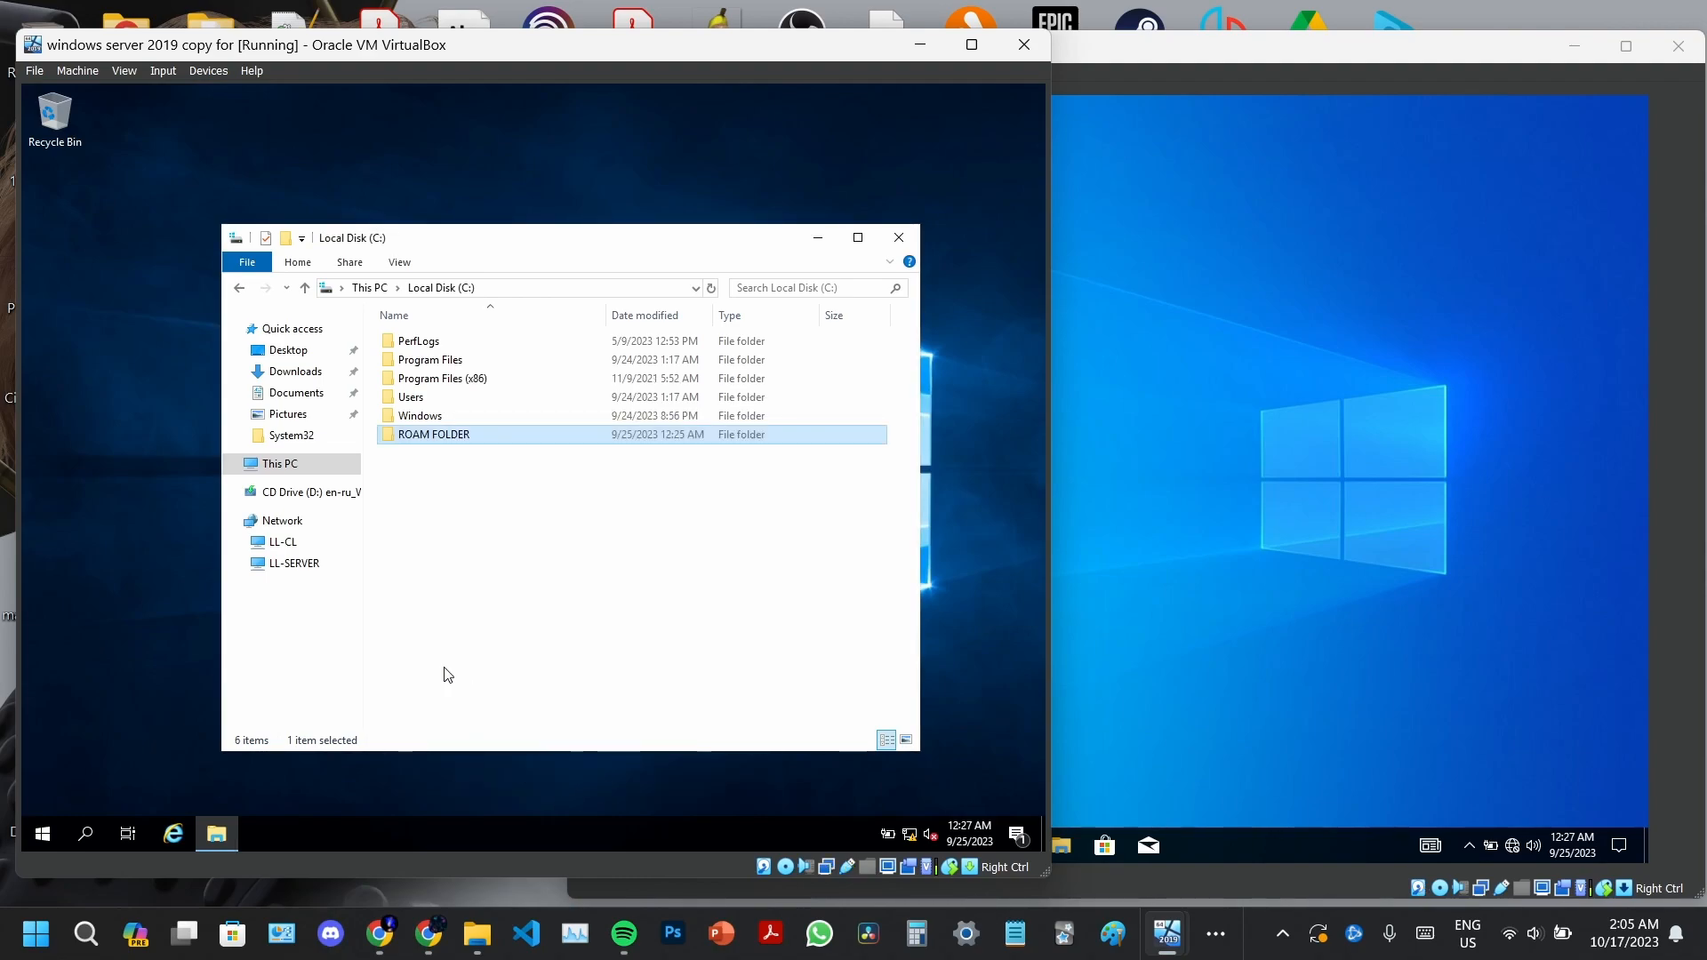
# Launch Active Directory Users and Computers from Windows Administrative Tools and show New for the Users container
pyautogui.click(42, 833)
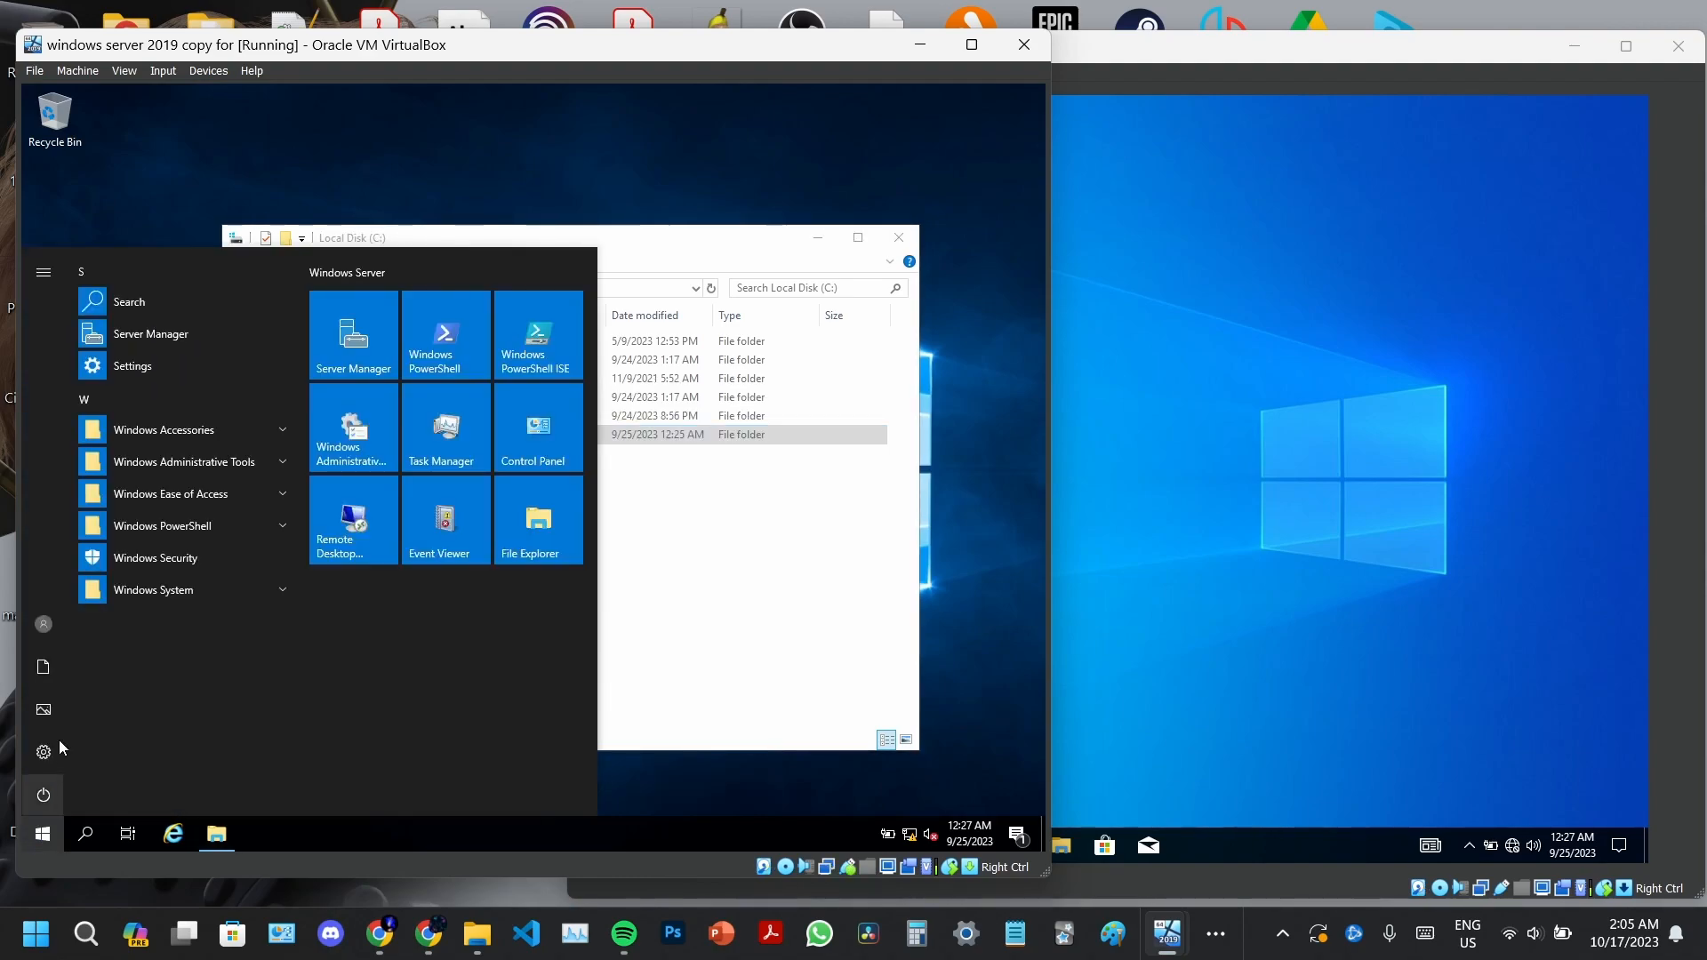
pyautogui.click(264, 461)
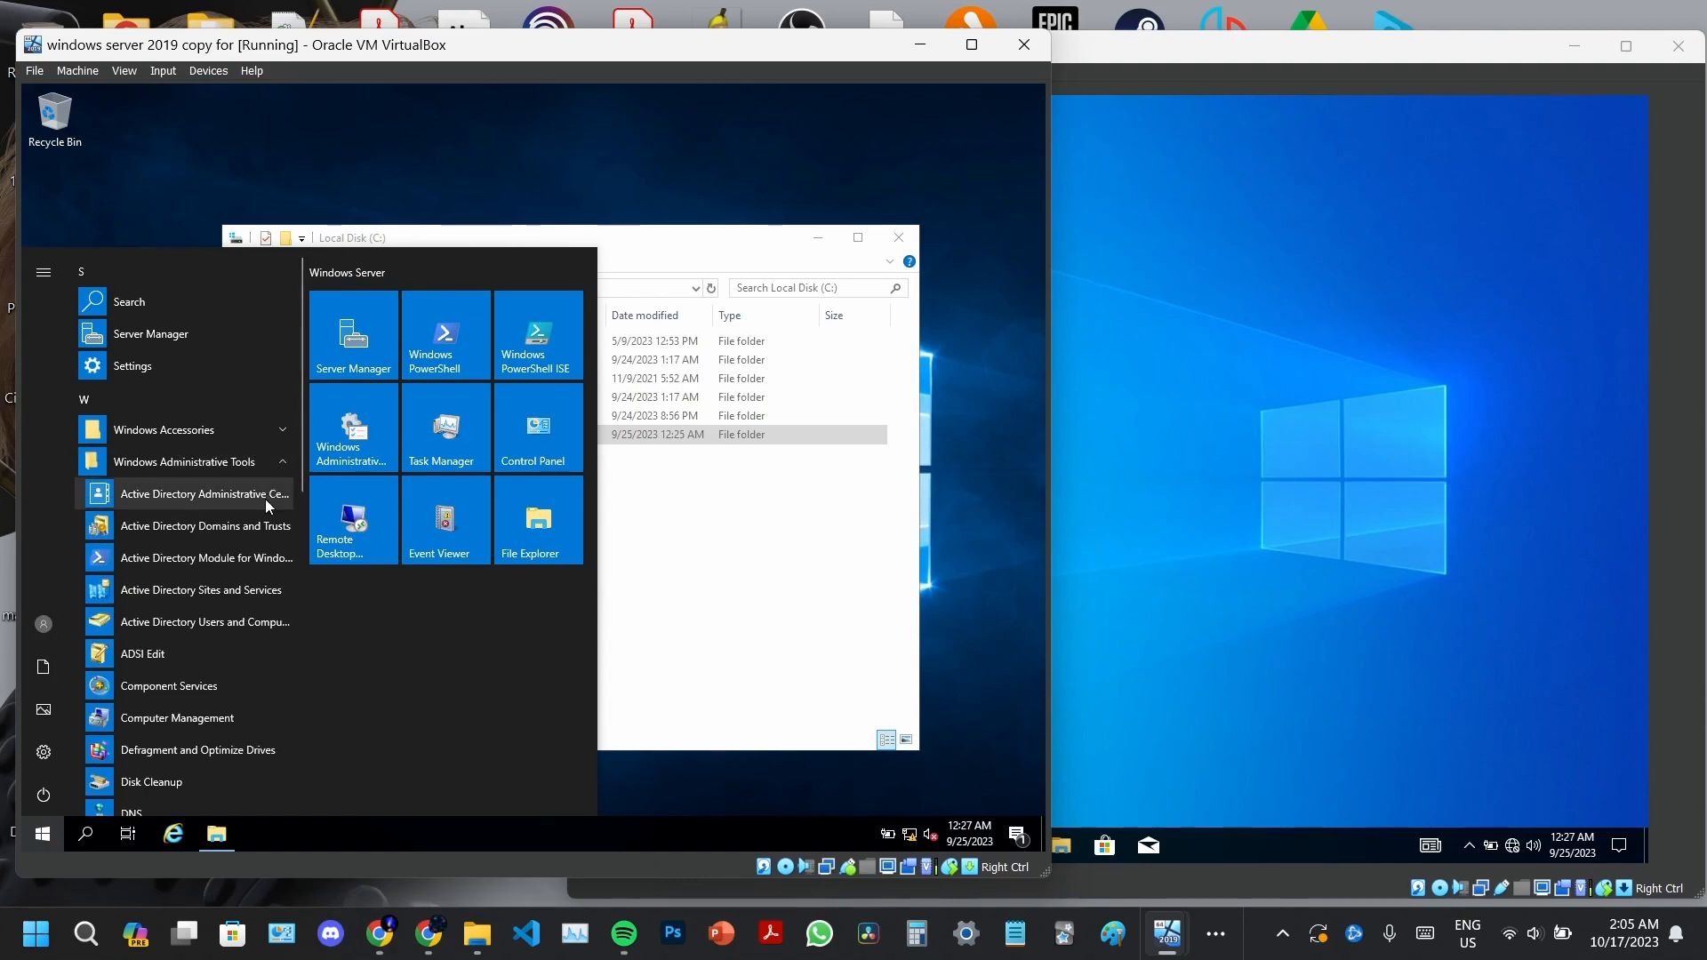
pyautogui.click(238, 623)
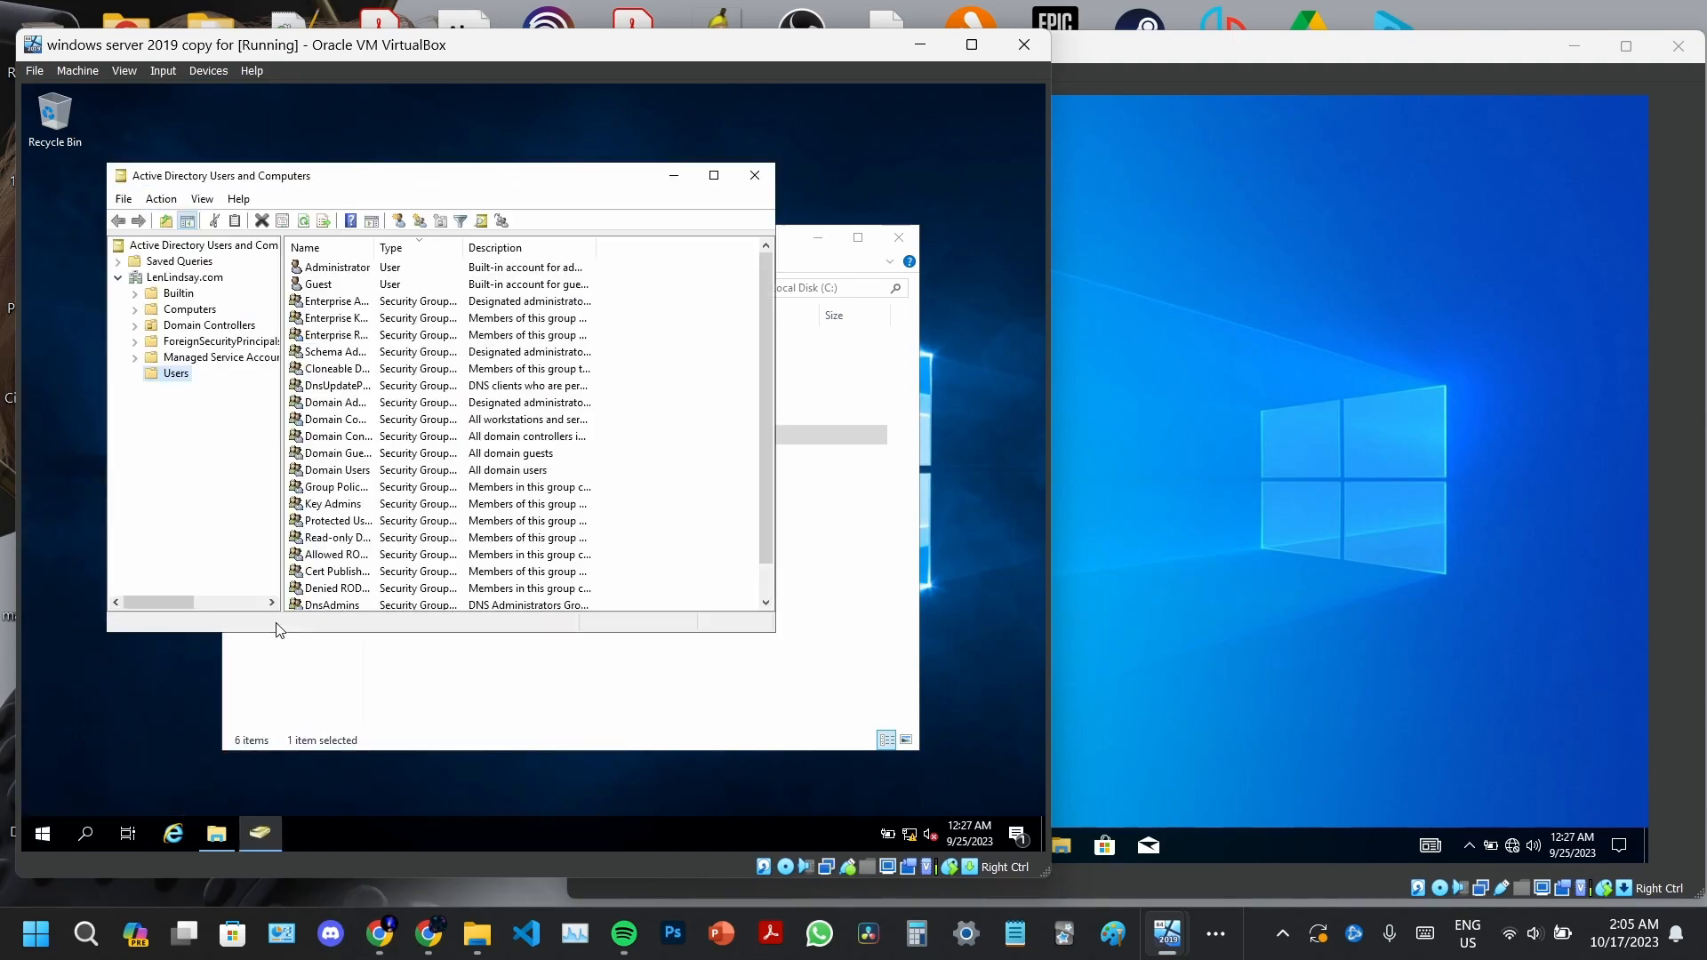
pyautogui.rightClick(165, 375)
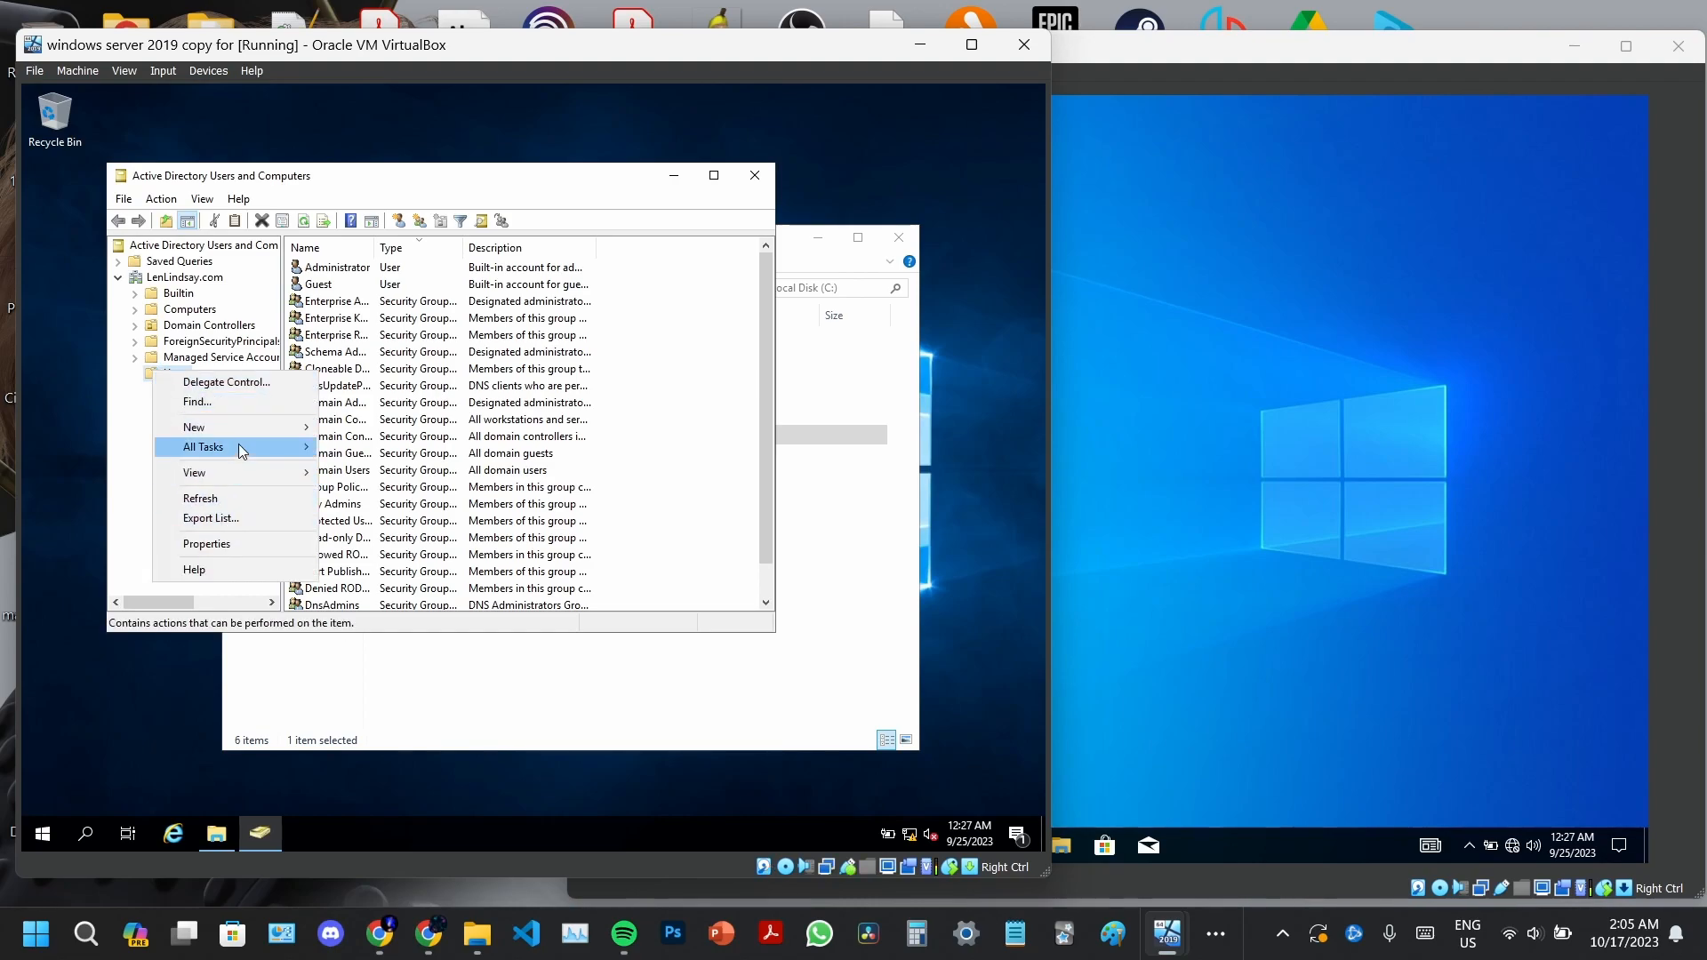
pyautogui.moveTo(242, 436)
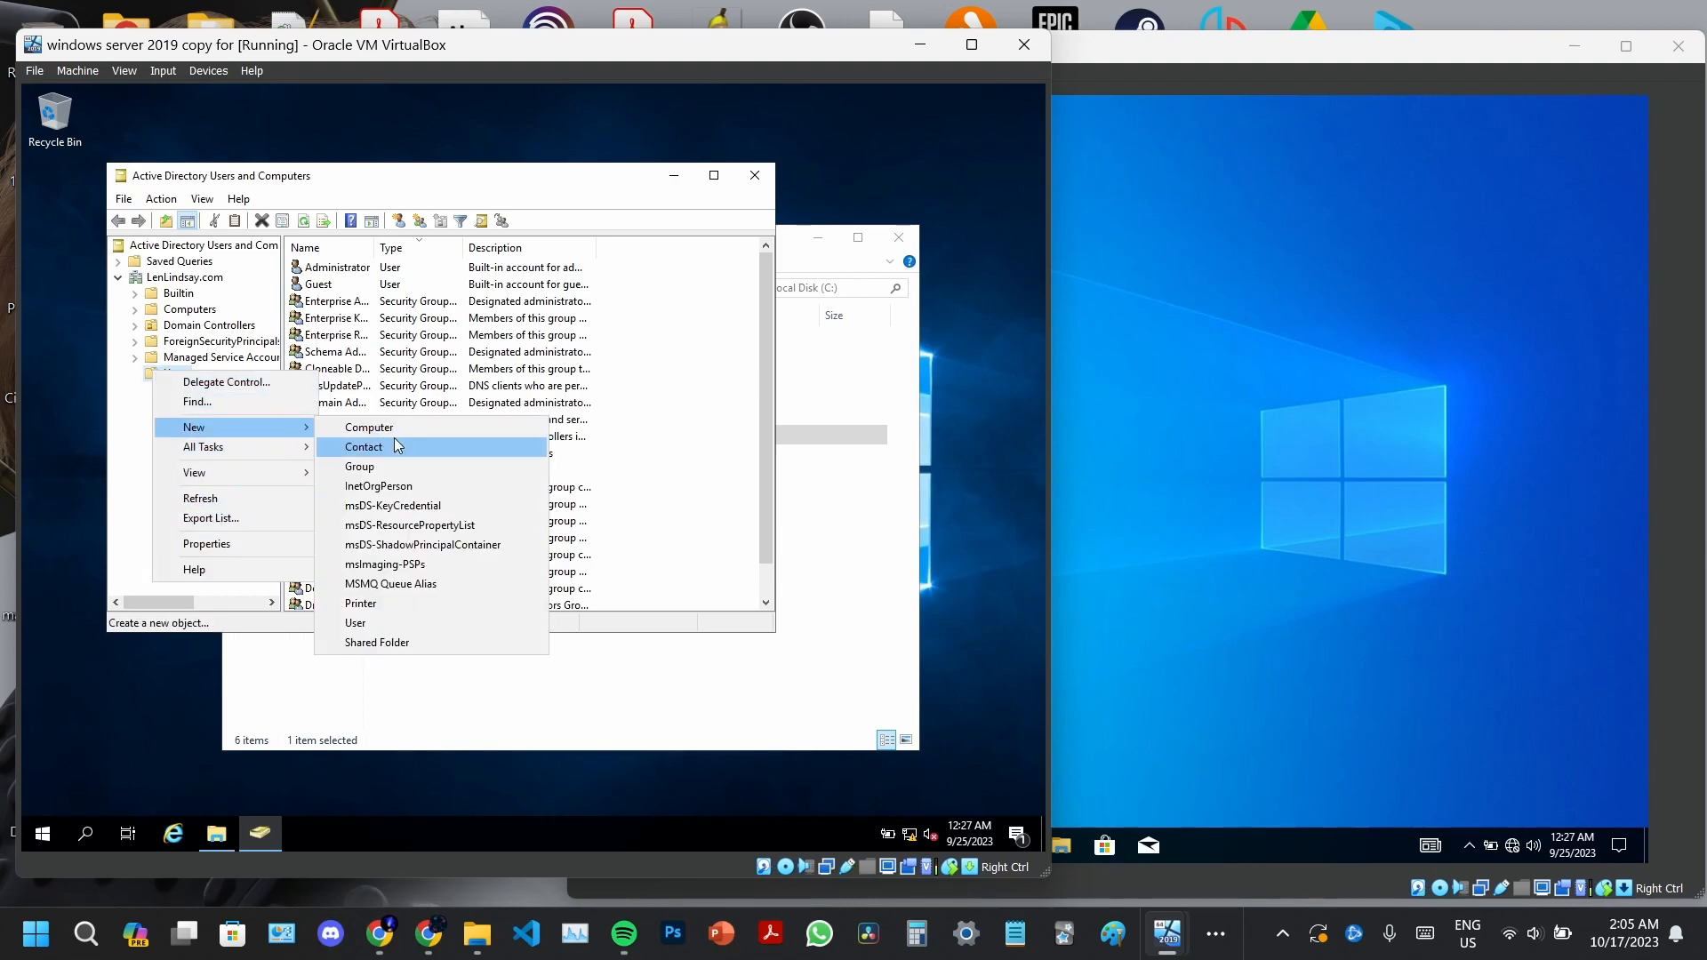
# Create a new user form and fill in the user's first name, last name, initials and logon name
pyautogui.click(371, 620)
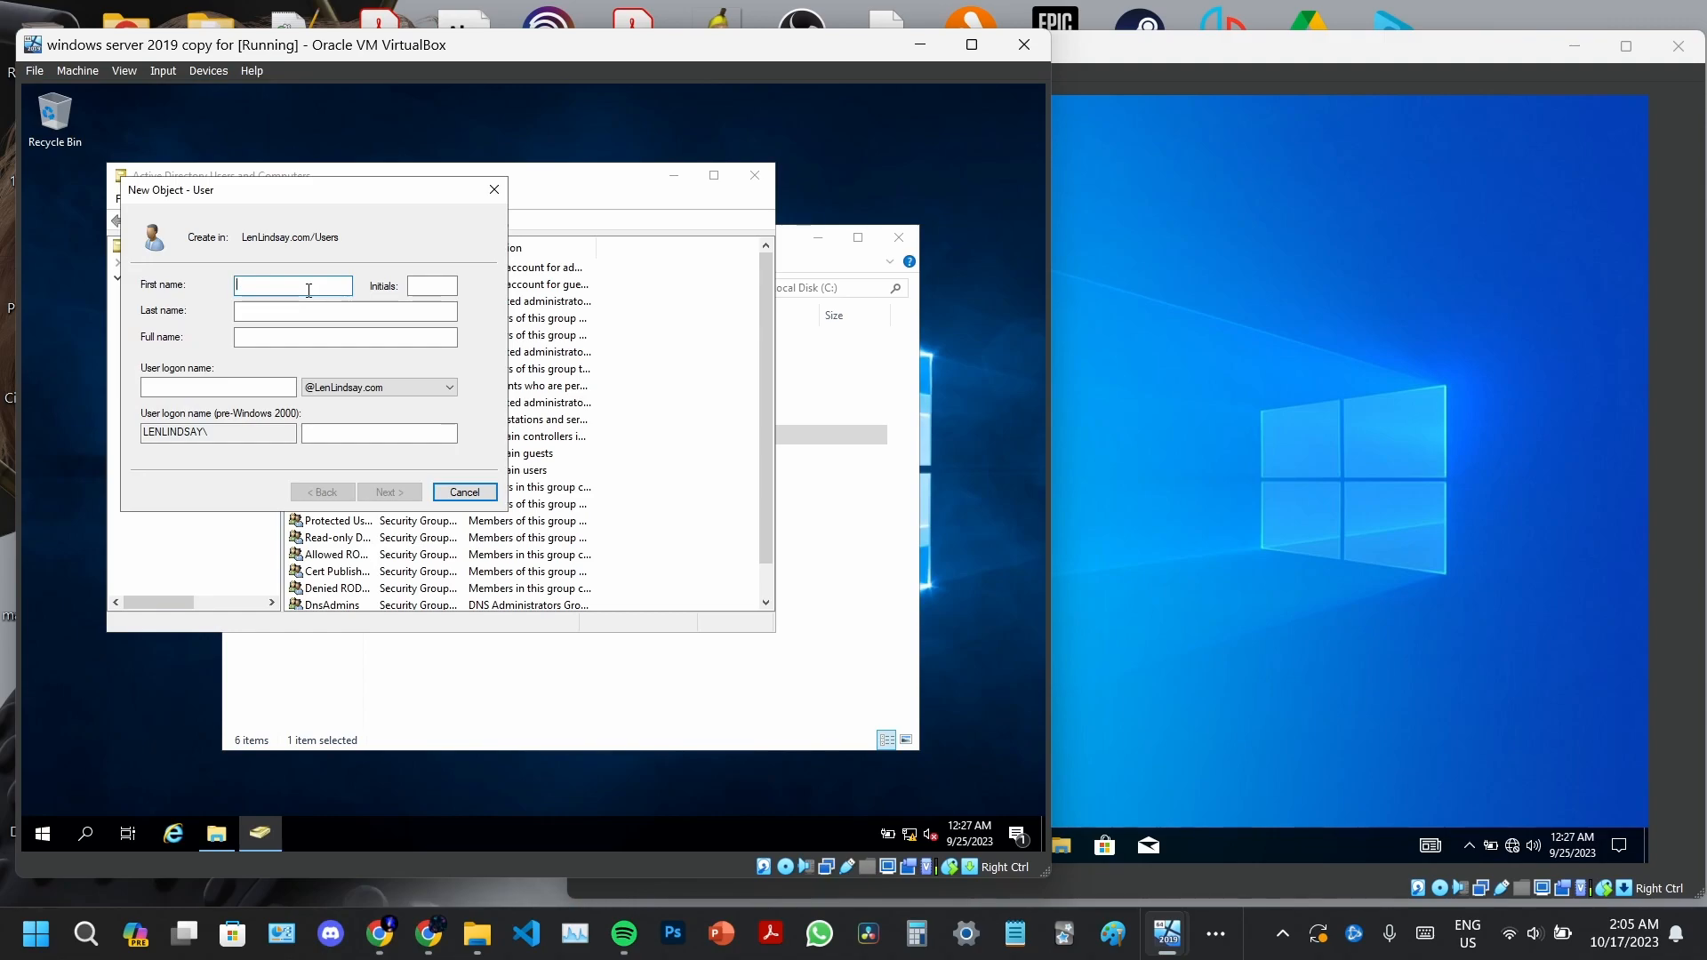
pyautogui.write('Kim')
pyautogui.click(431, 283)
pyautogui.click(370, 318)
pyautogui.write('Wesler')
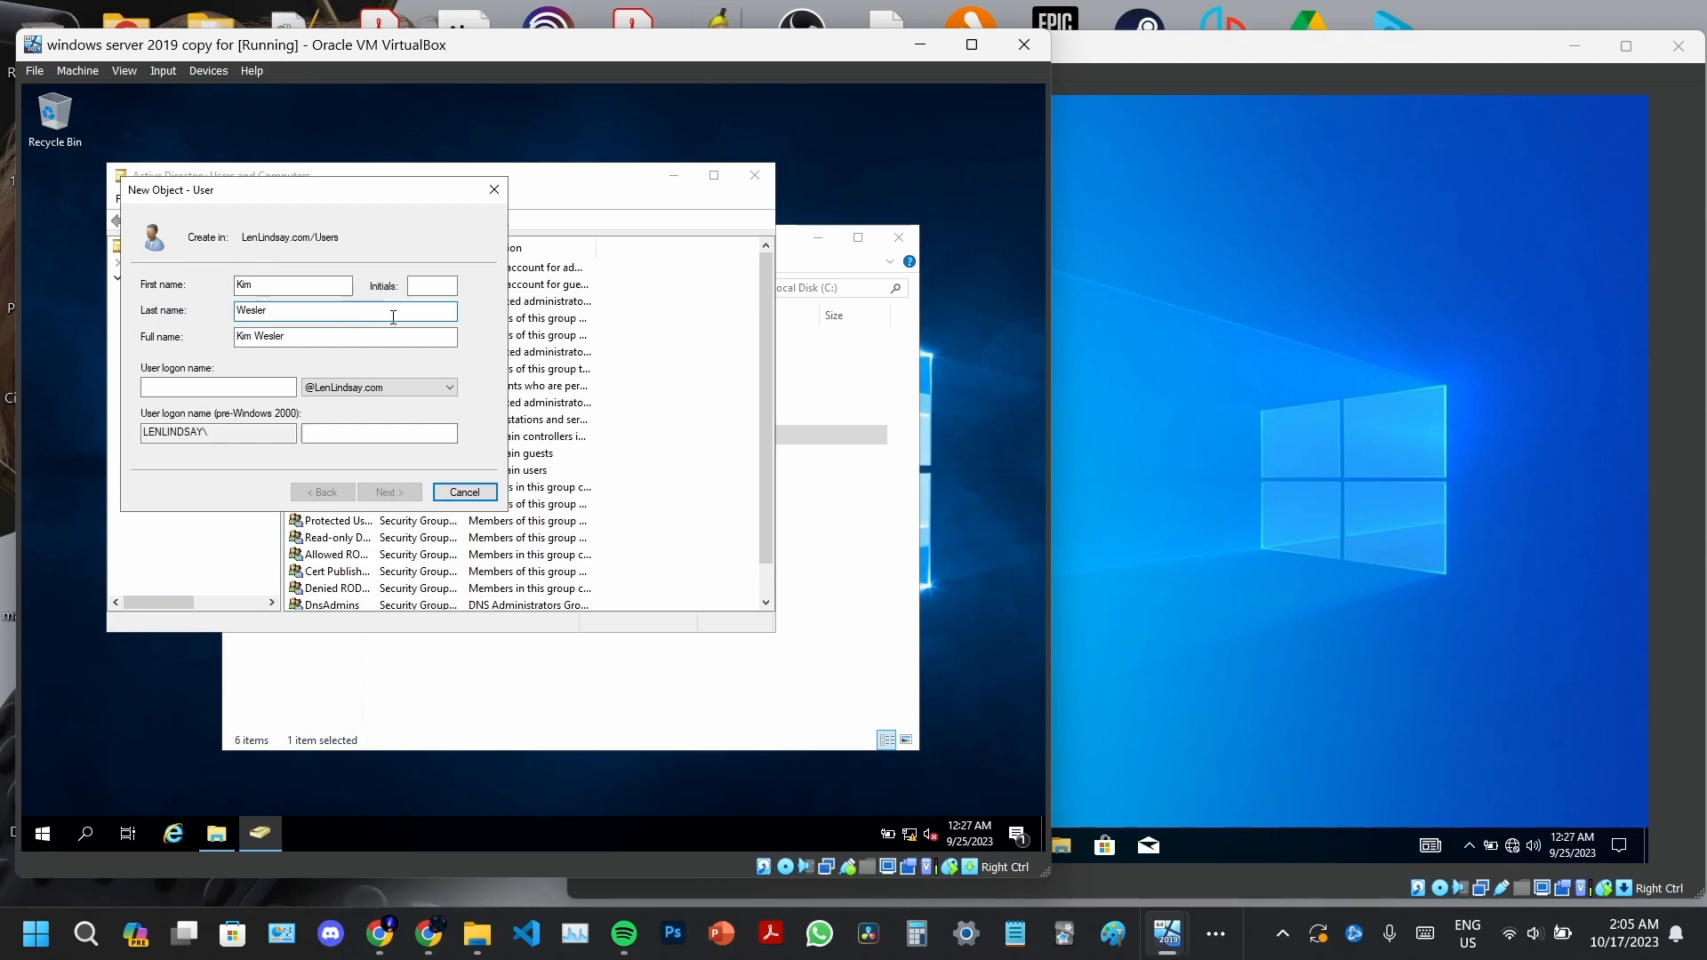
pyautogui.click(446, 288)
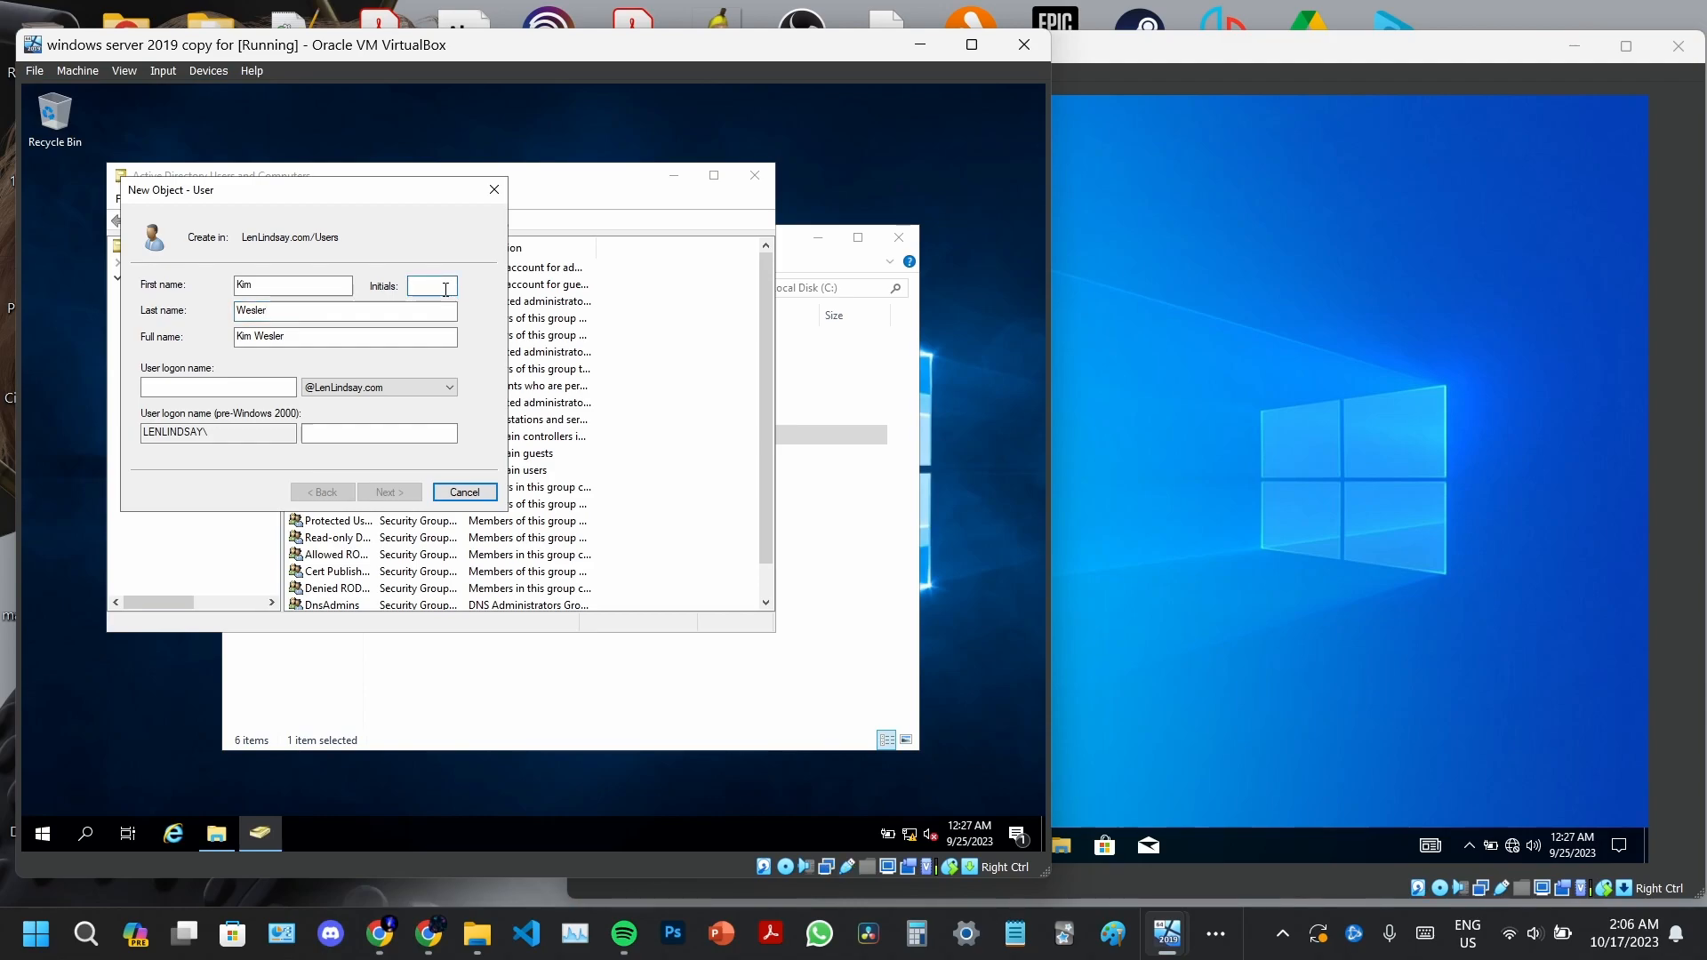
pyautogui.write('KW')
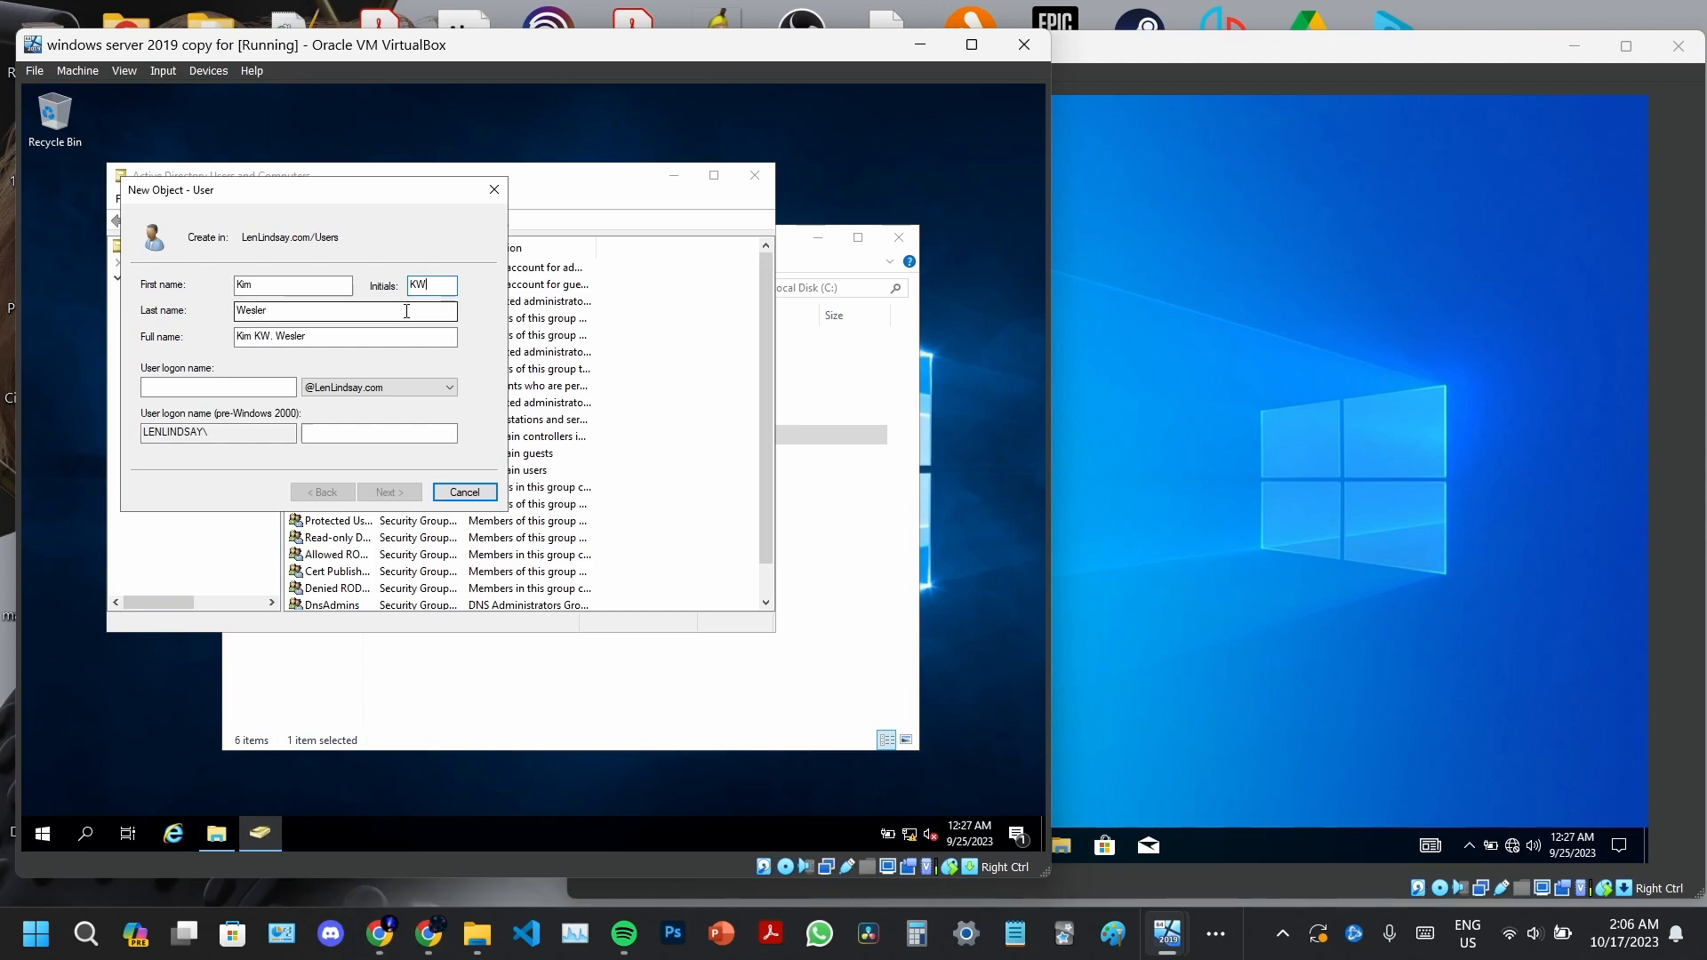
pyautogui.click(248, 391)
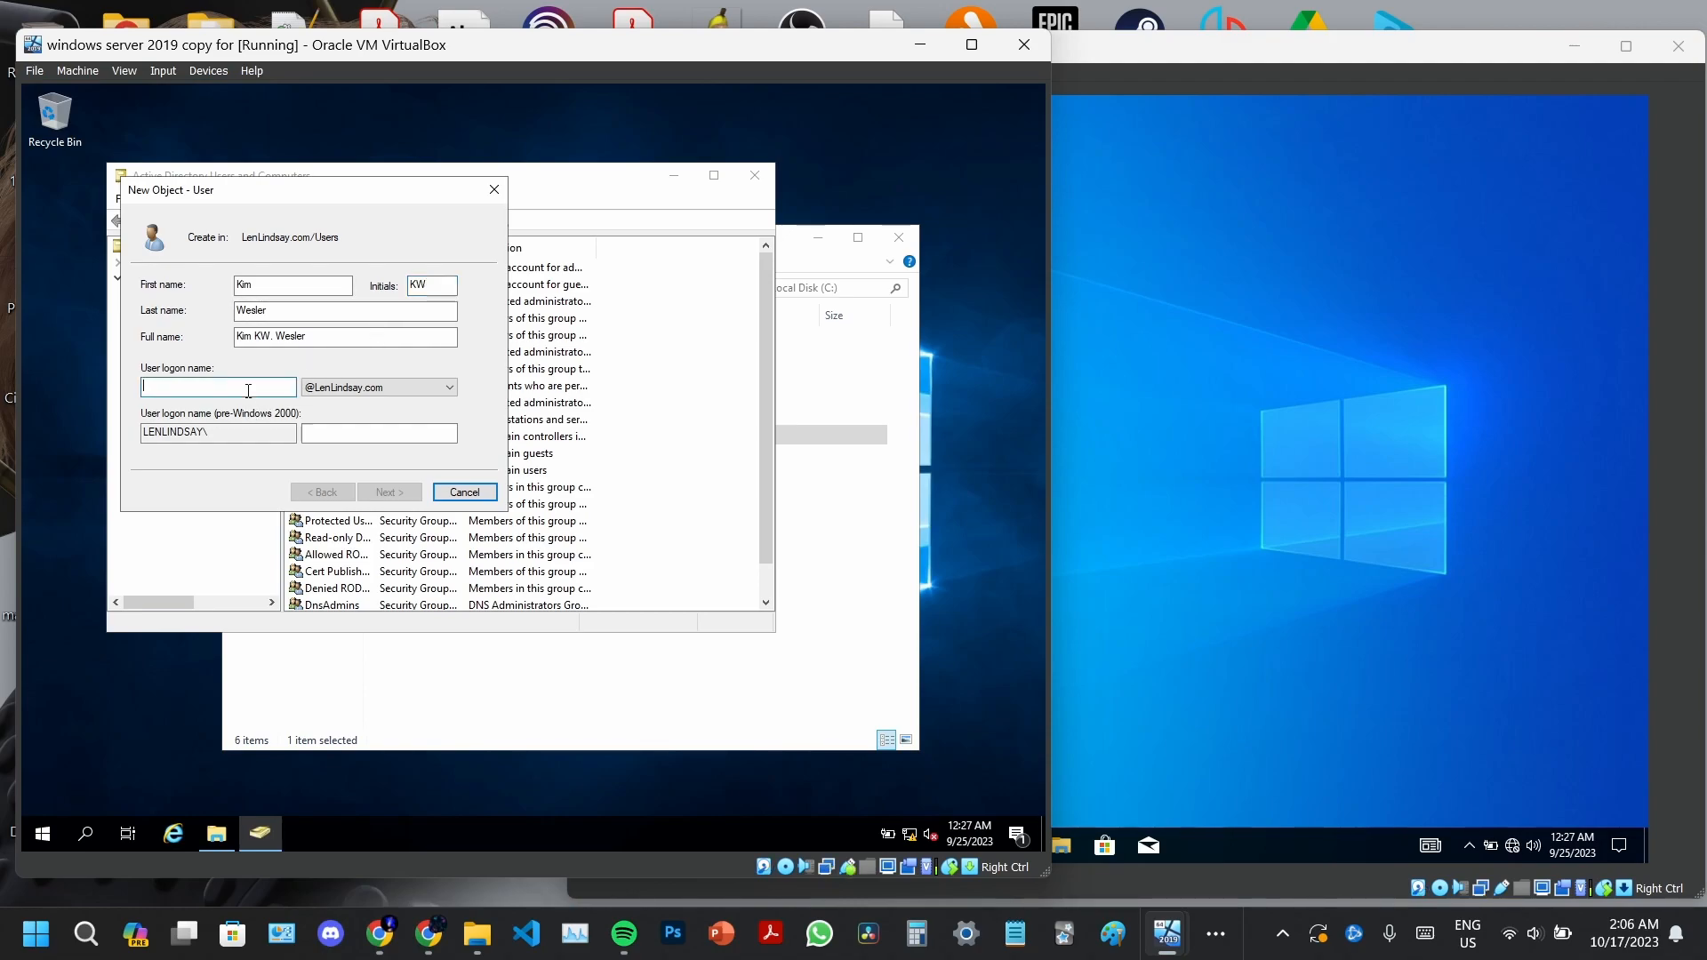
pyautogui.write('Kim')
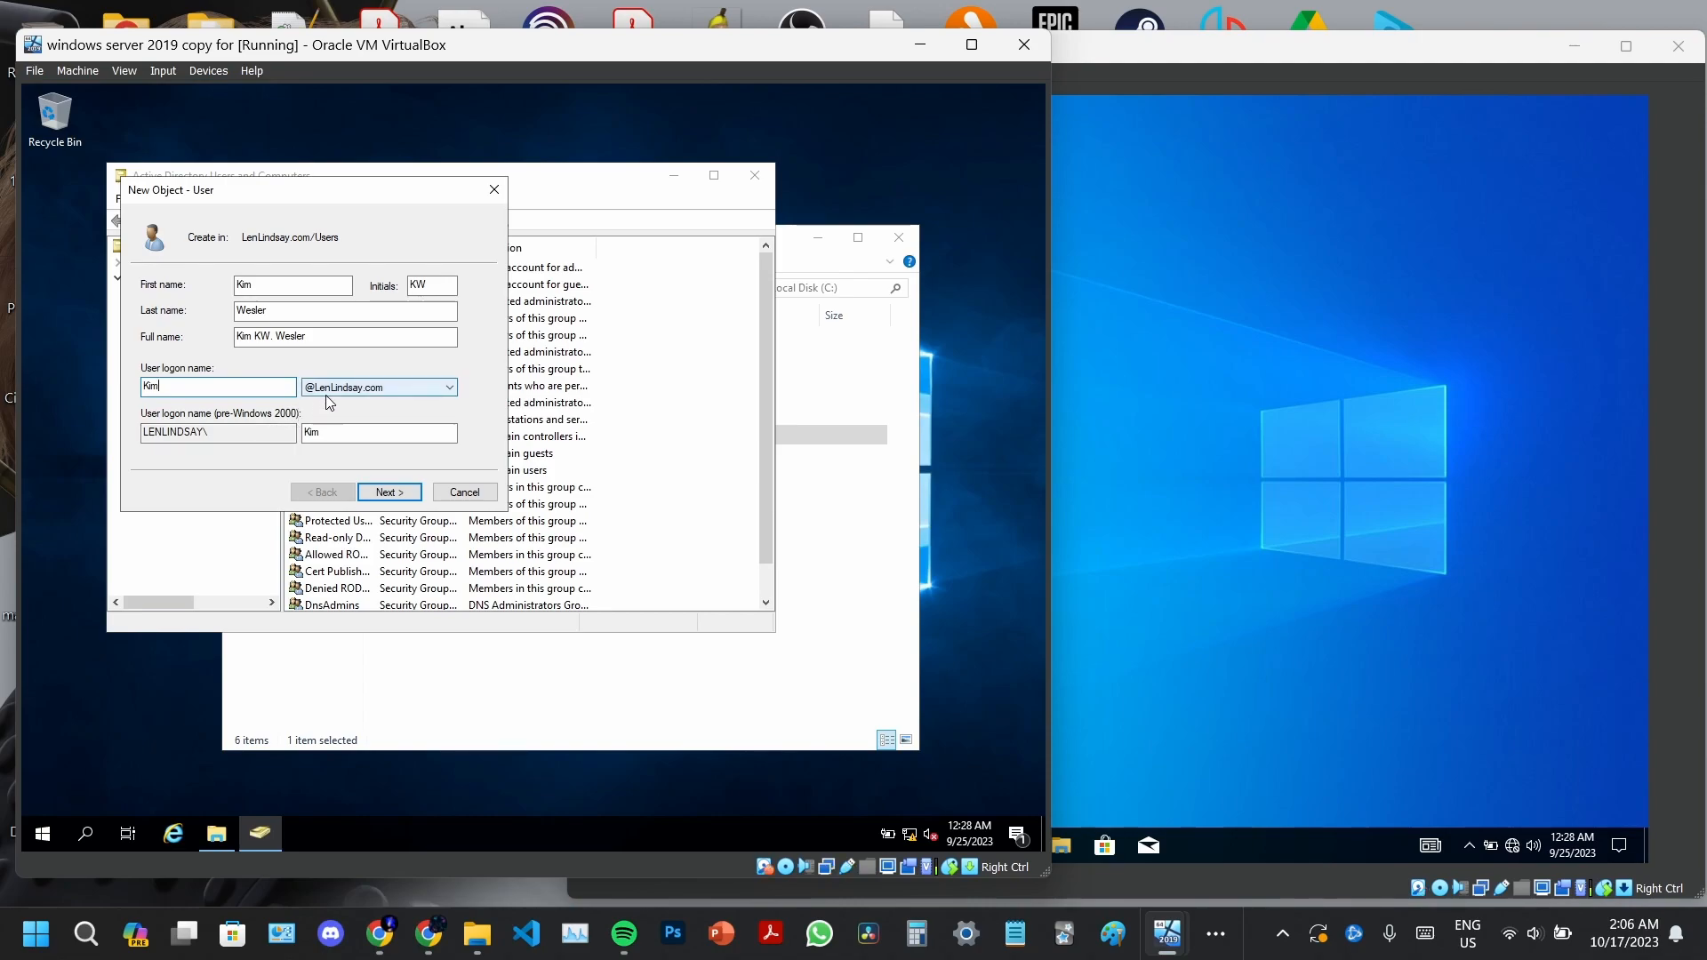
# Enter and confirm the new user's password
pyautogui.click(389, 491)
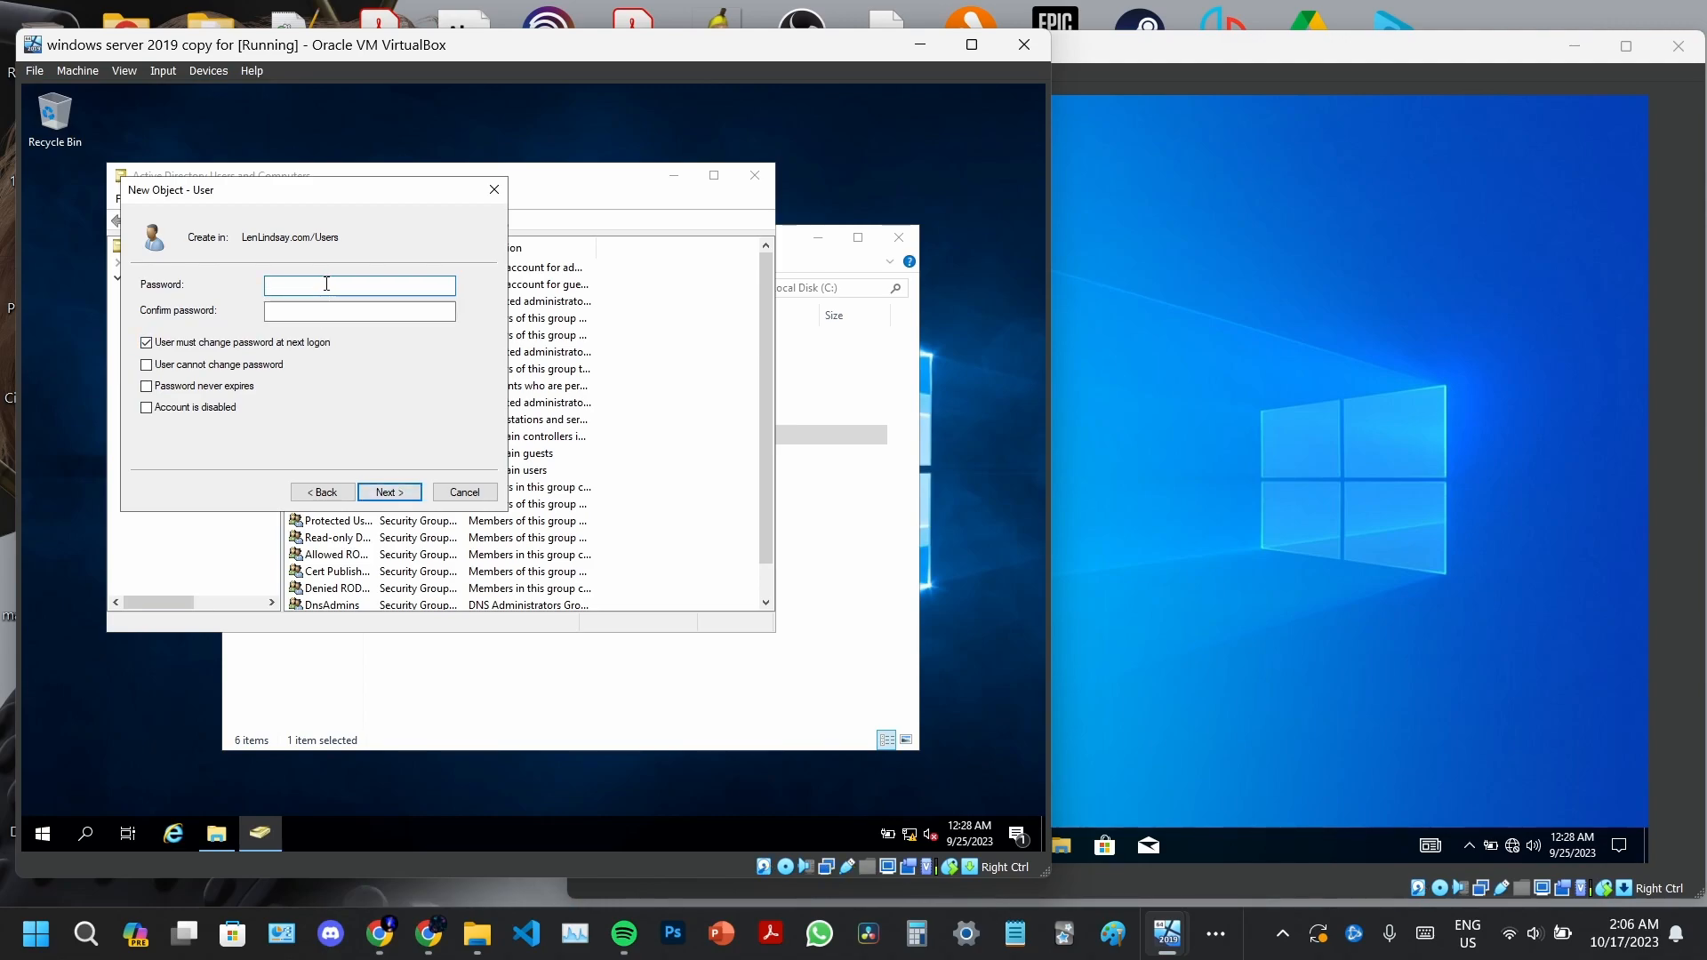
pyautogui.write('P')
pyautogui.write('•••••')
pyautogui.press('BackSpace')
pyautogui.press('BackSpace')
pyautogui.press('BackSpace')
pyautogui.press('BackSpace')
pyautogui.press('BackSpace')
pyautogui.press('BackSpace')
pyautogui.press('BackSpace')
pyautogui.write('•••••••••')
pyautogui.click(361, 312)
pyautogui.write('••••••••••')
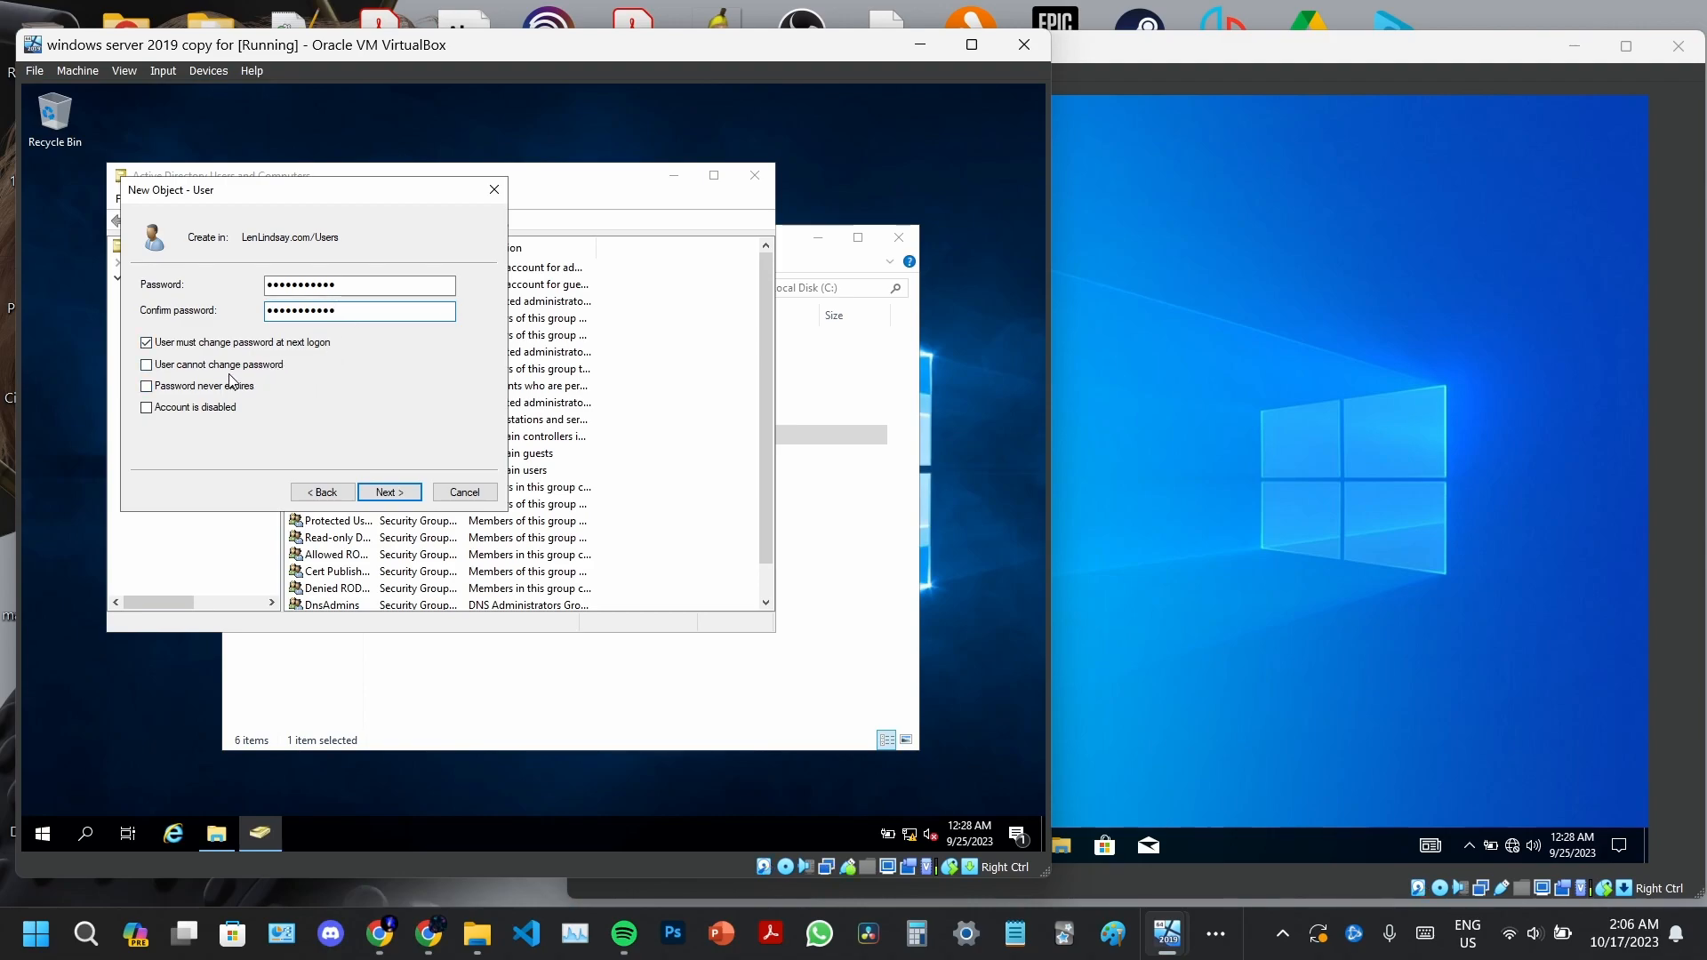
# Drop the must-change-at-logon requirement, block user password changes, and finish creating the account
pyautogui.click(204, 347)
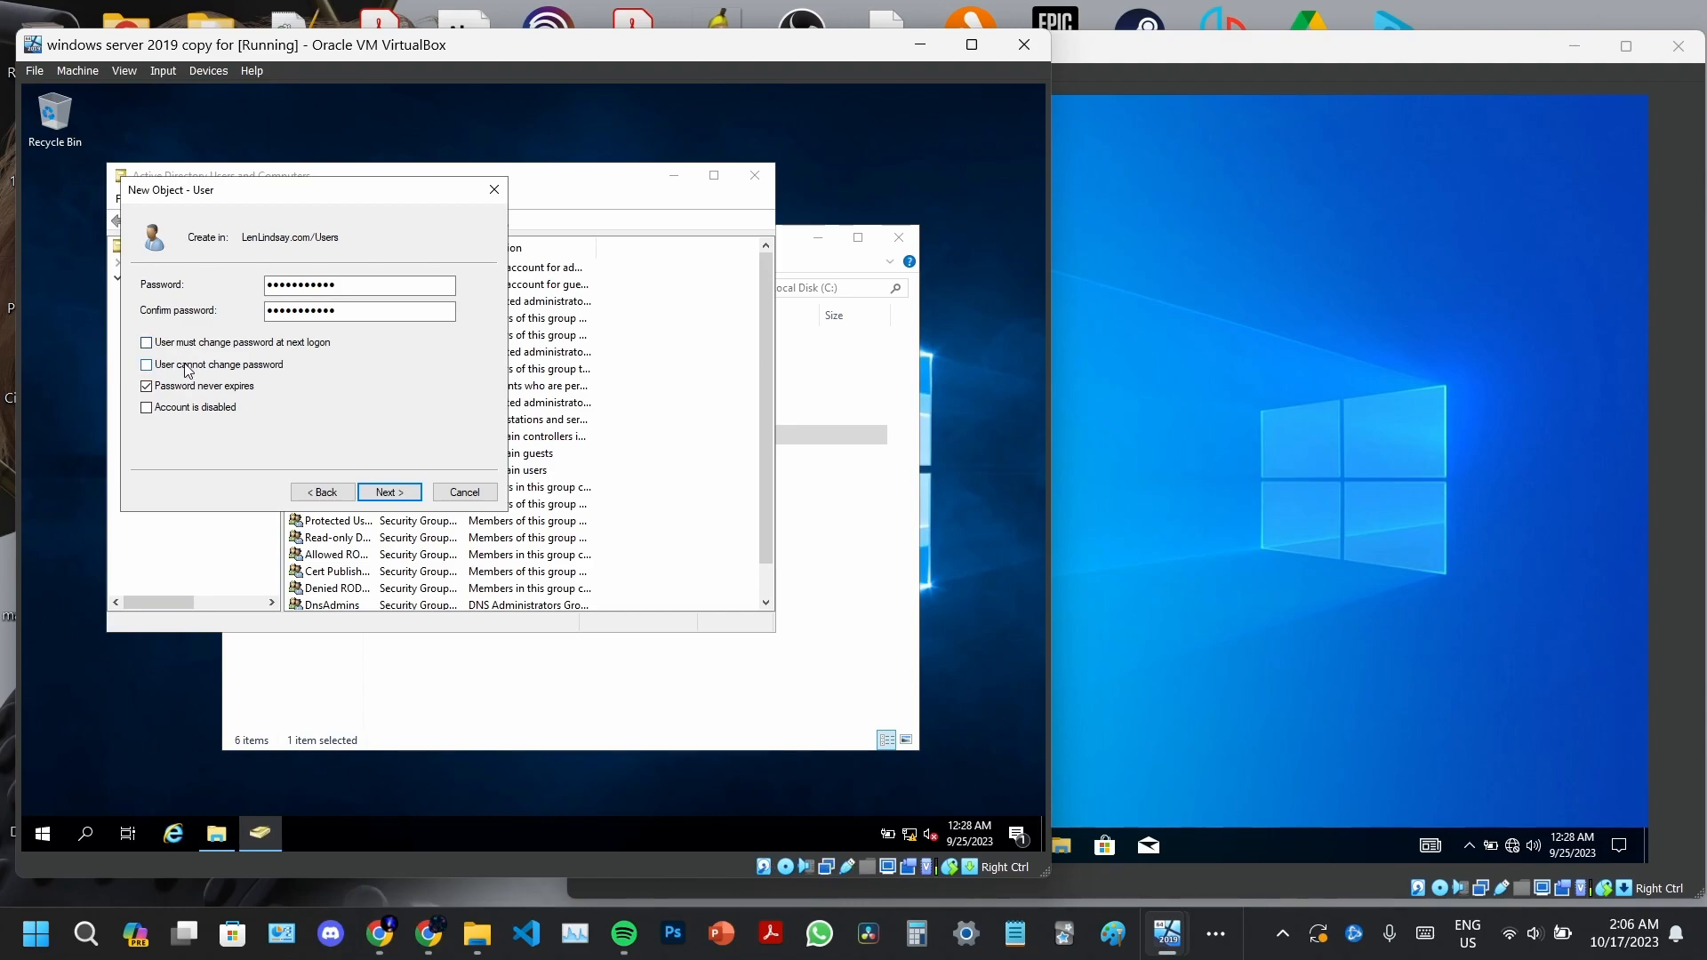
pyautogui.click(188, 370)
pyautogui.click(391, 494)
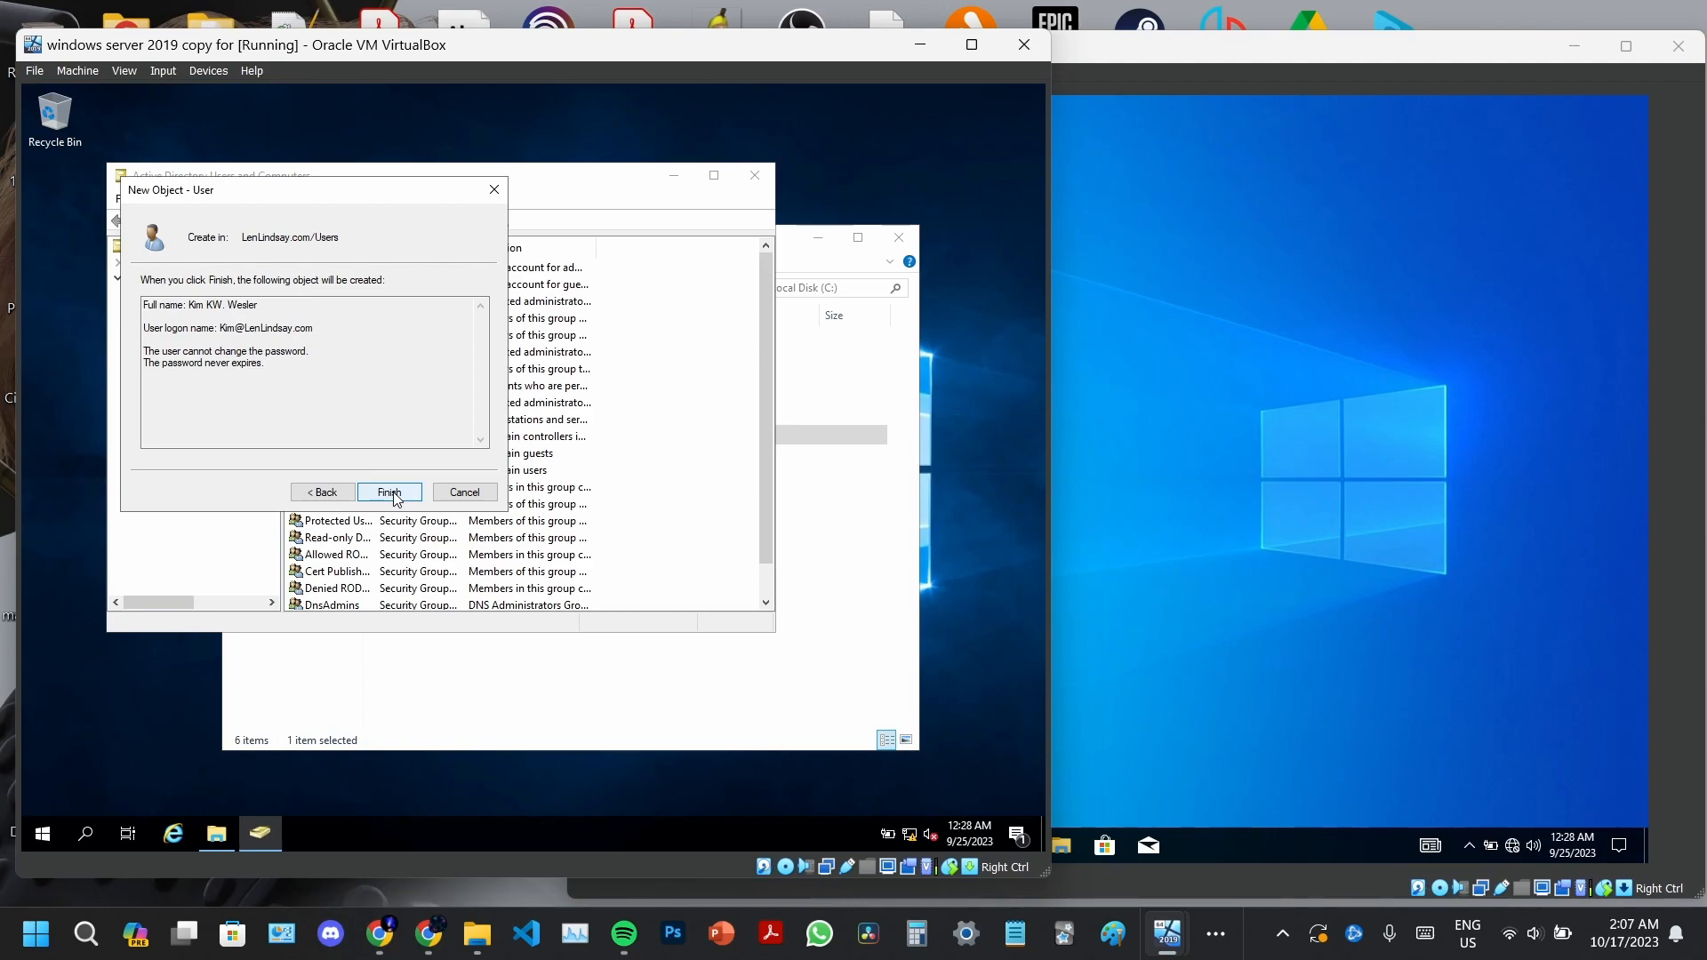
pyautogui.click(390, 492)
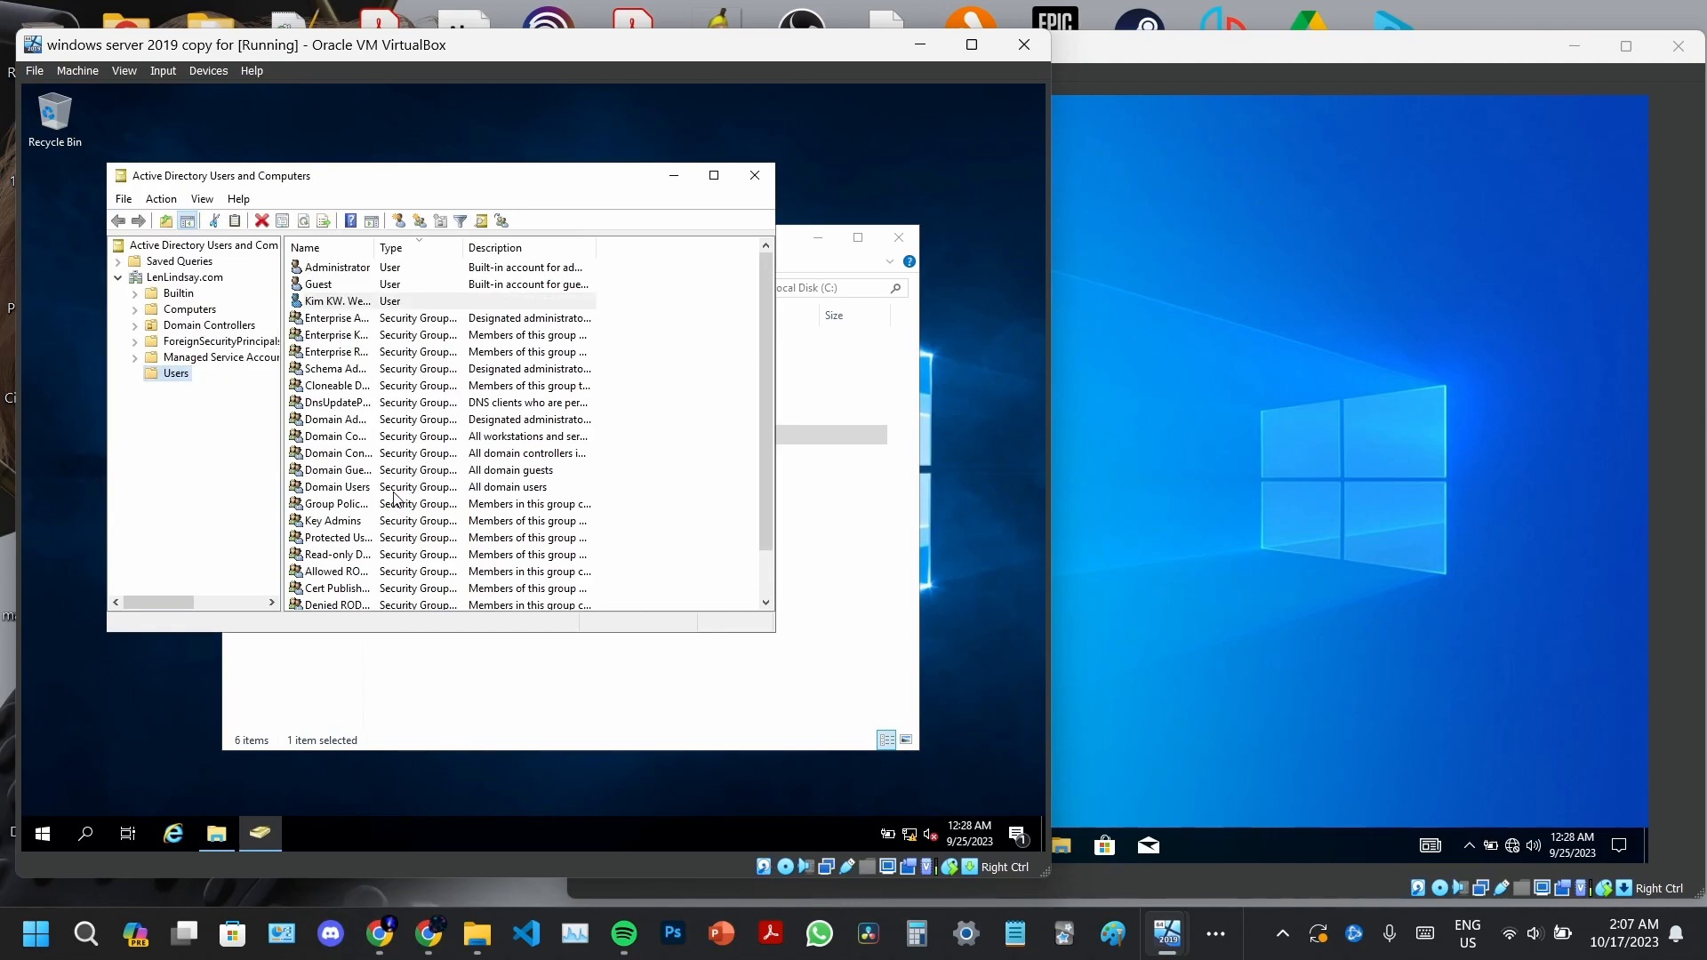
# Open the new user's Properties at the Profile tab
pyautogui.click(393, 307)
pyautogui.rightClick(393, 309)
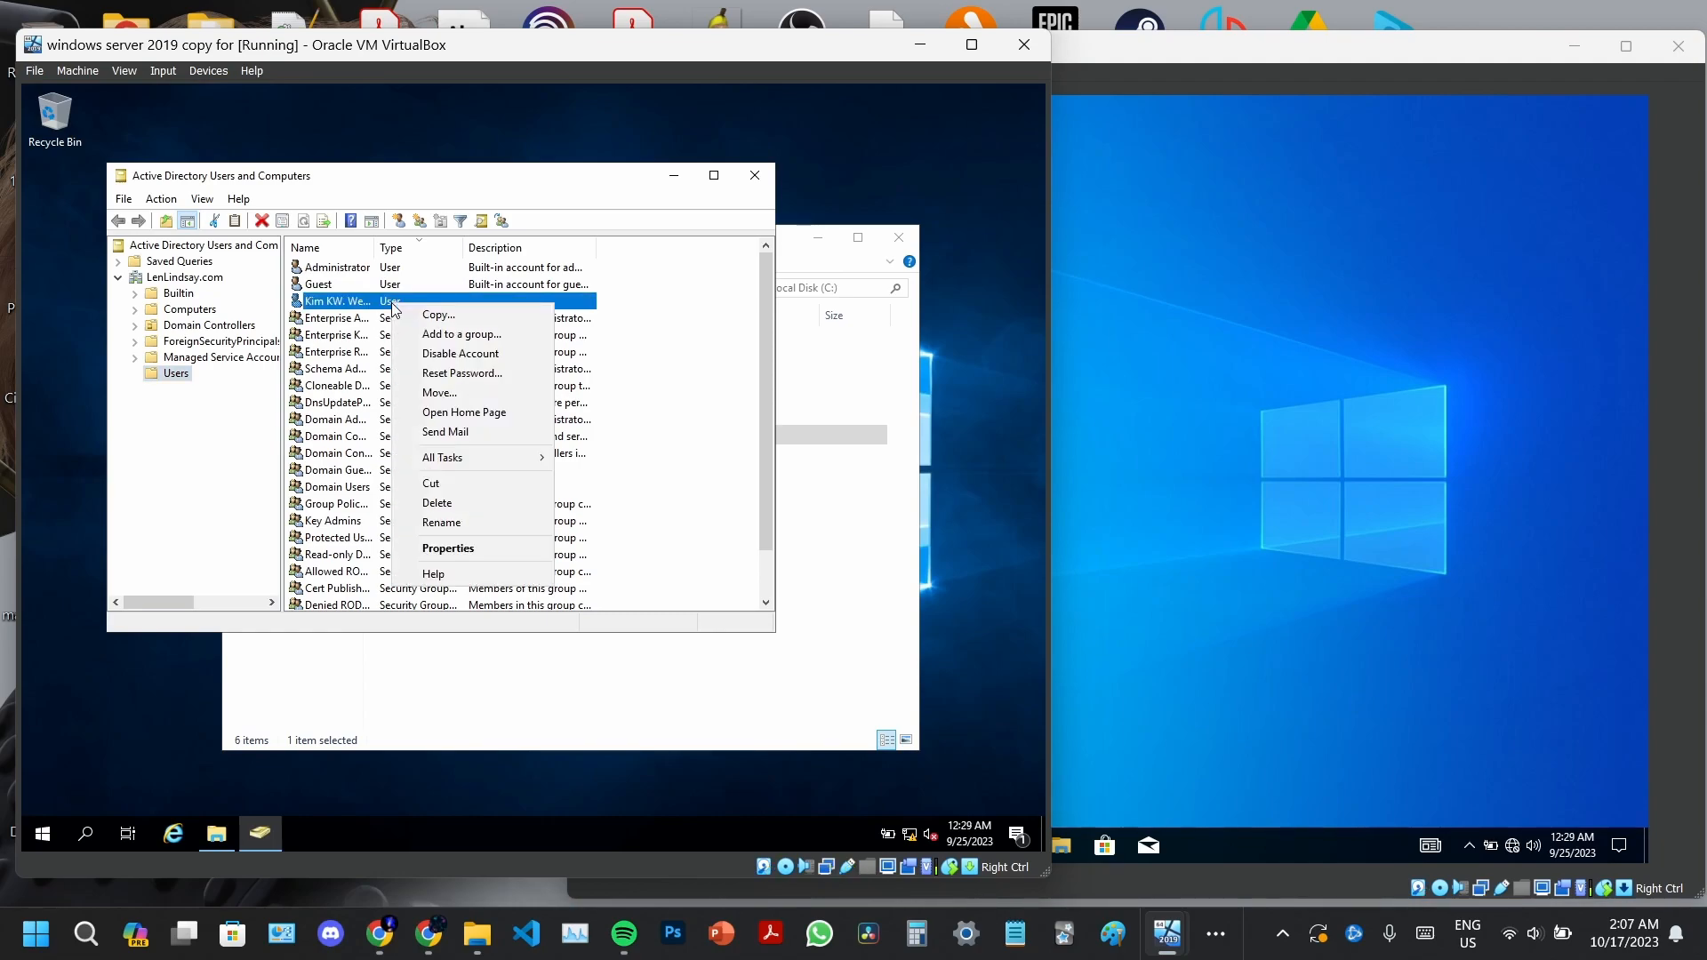
pyautogui.click(462, 552)
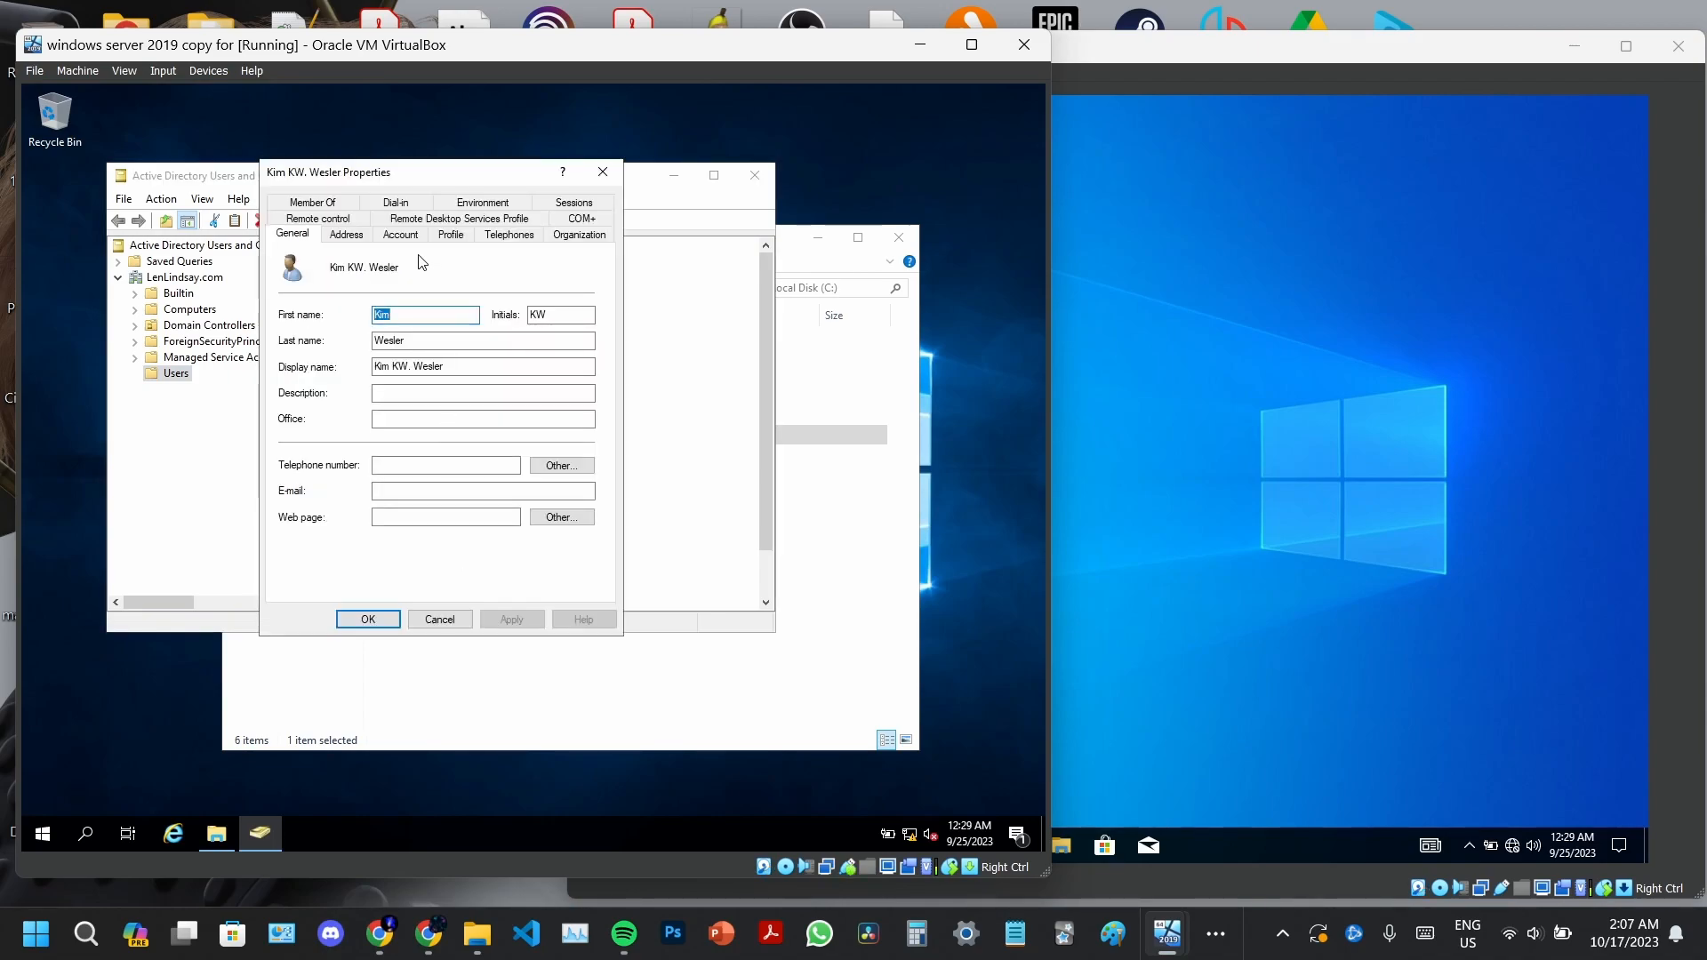
pyautogui.click(347, 235)
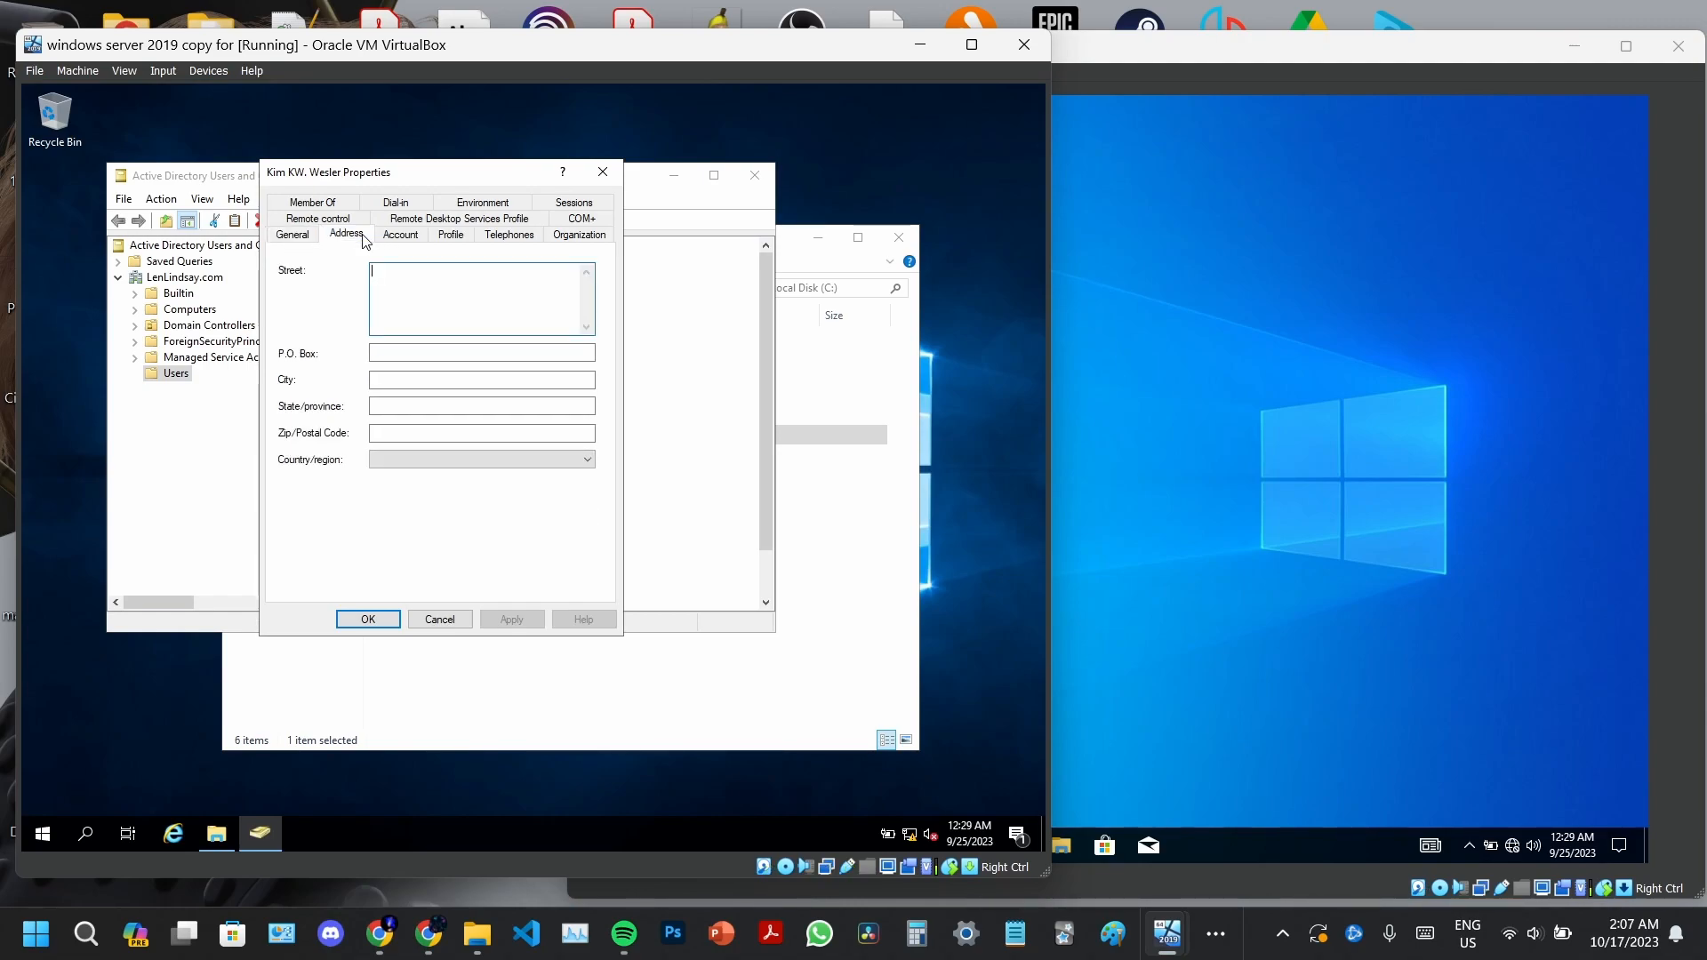
pyautogui.click(401, 234)
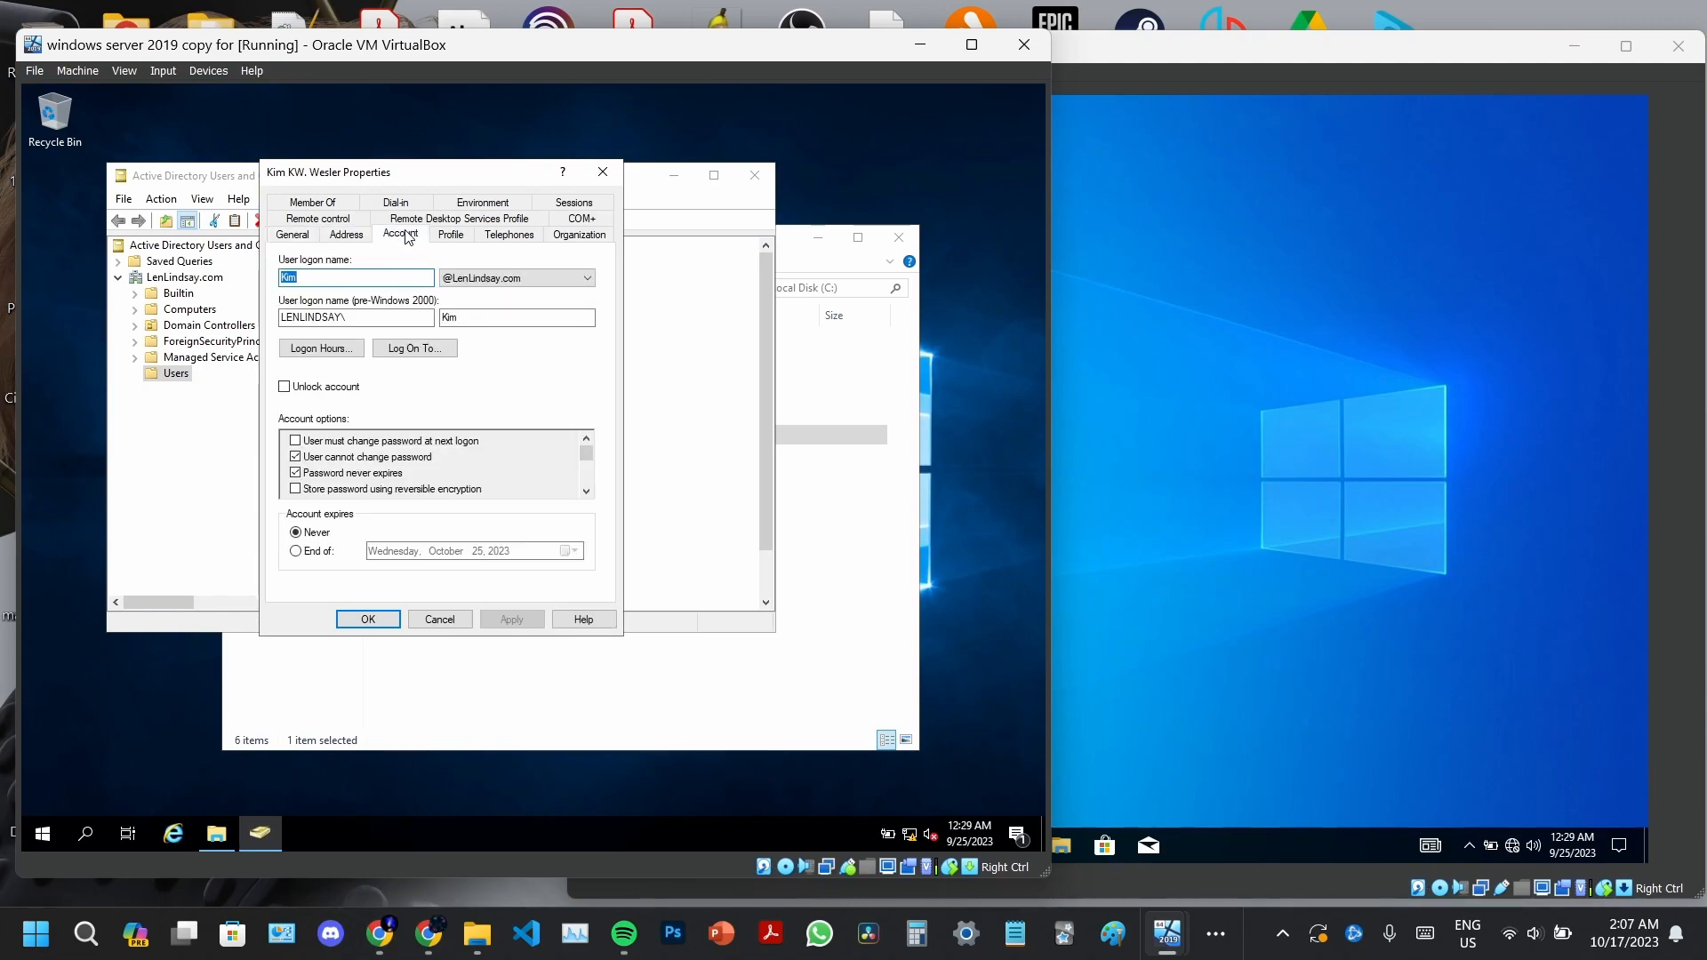
pyautogui.click(439, 234)
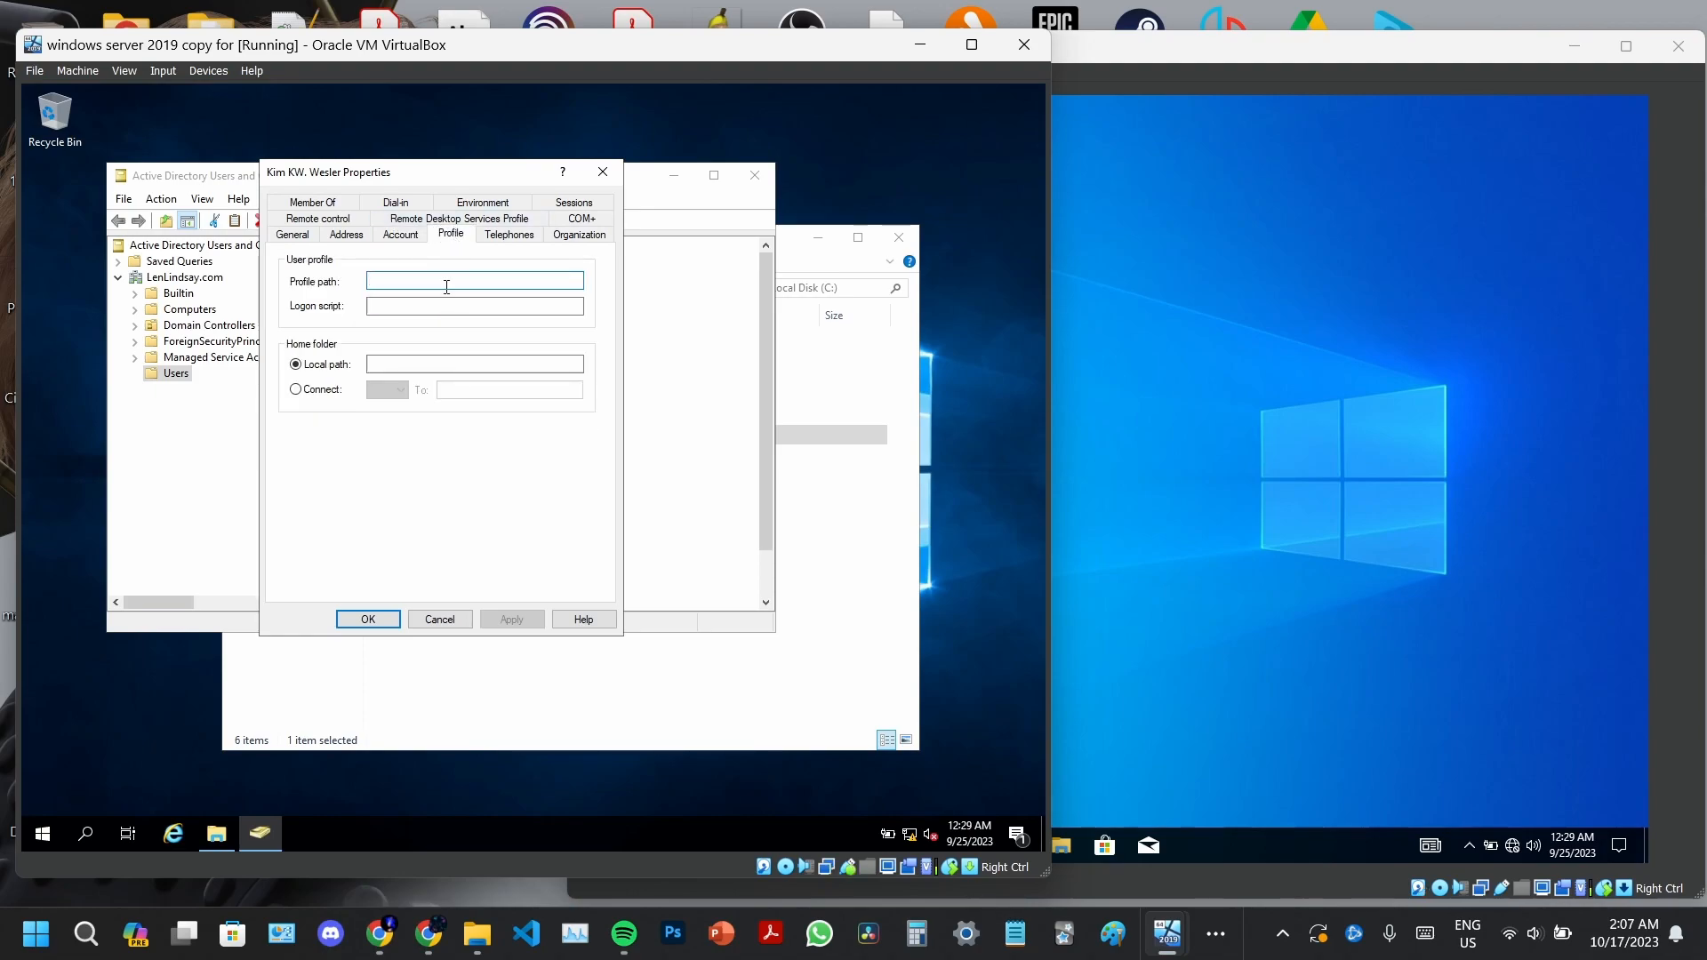
# Set the profile path to \\LL-server\roam folder\%username% and save it
pyautogui.hotkey('ctrl', 'v')
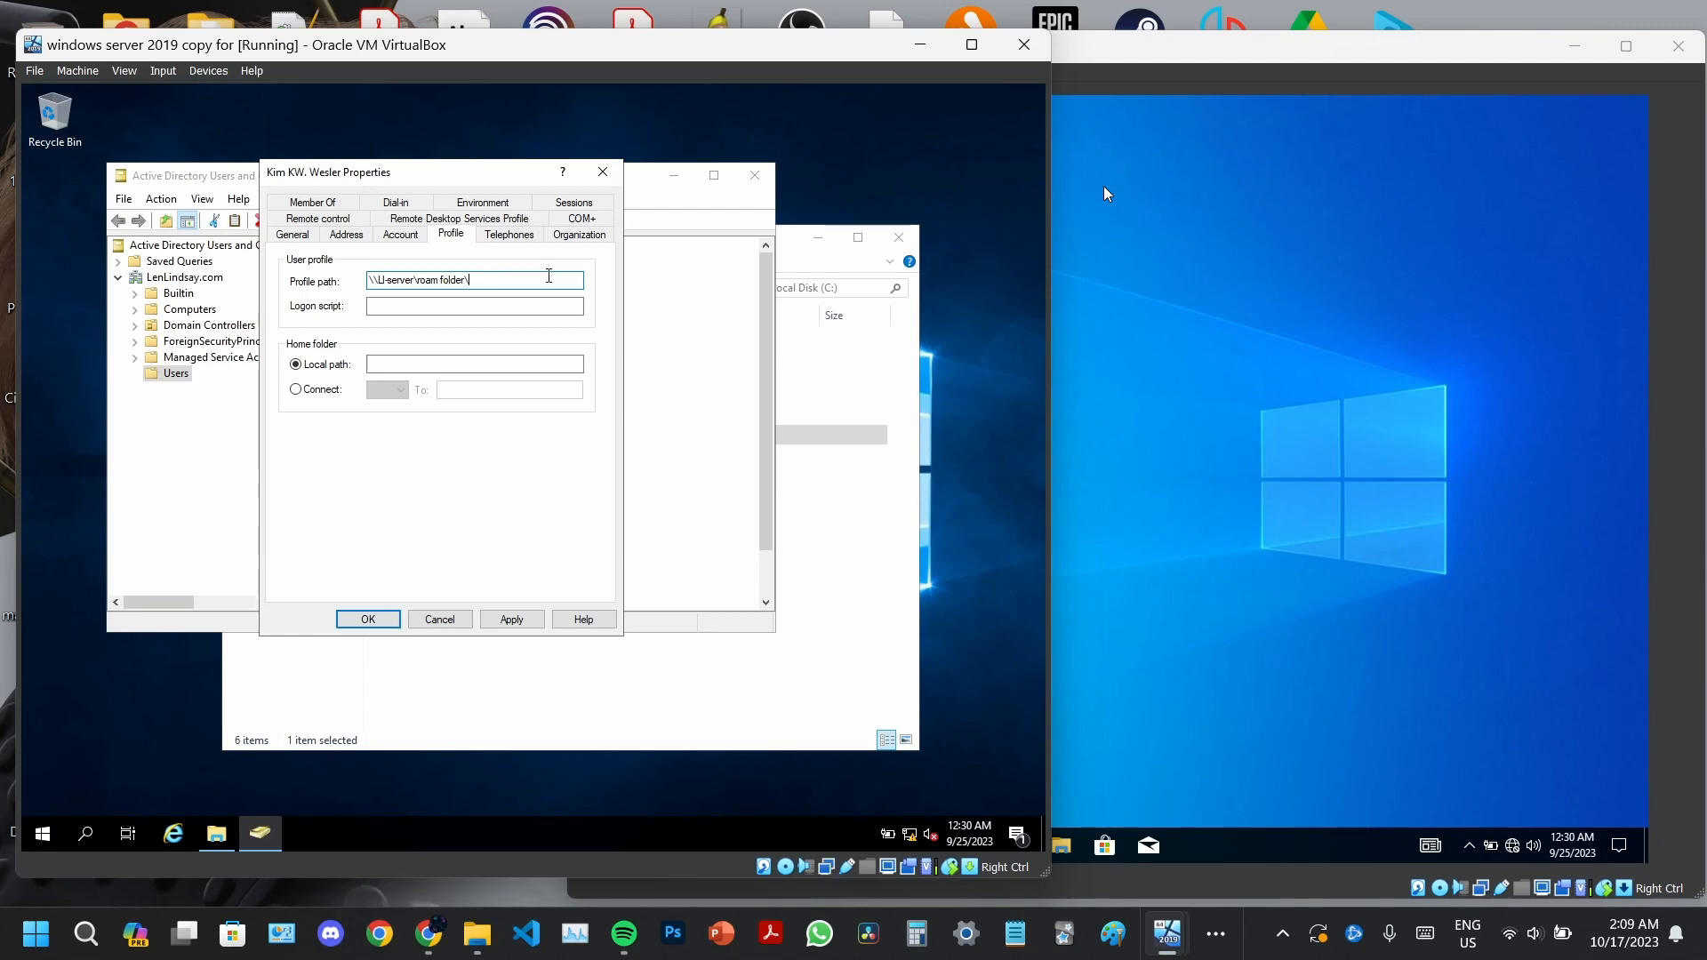
pyautogui.write('%%')
pyautogui.press('Left')
pyautogui.click(510, 620)
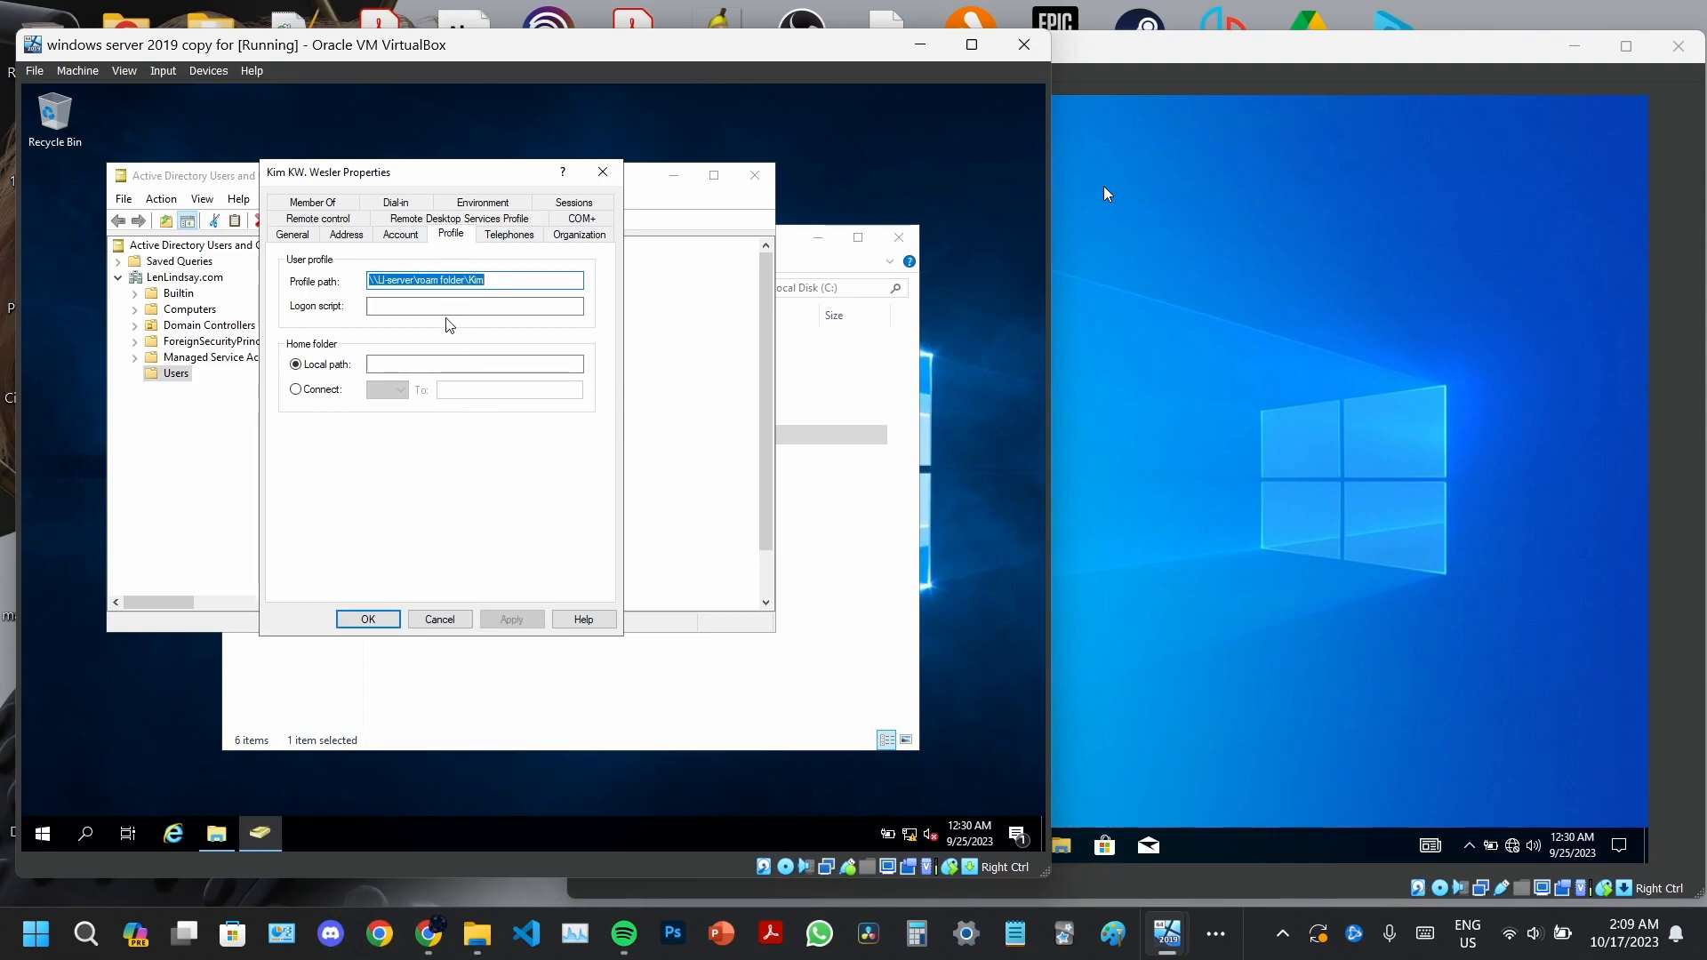
pyautogui.click(375, 621)
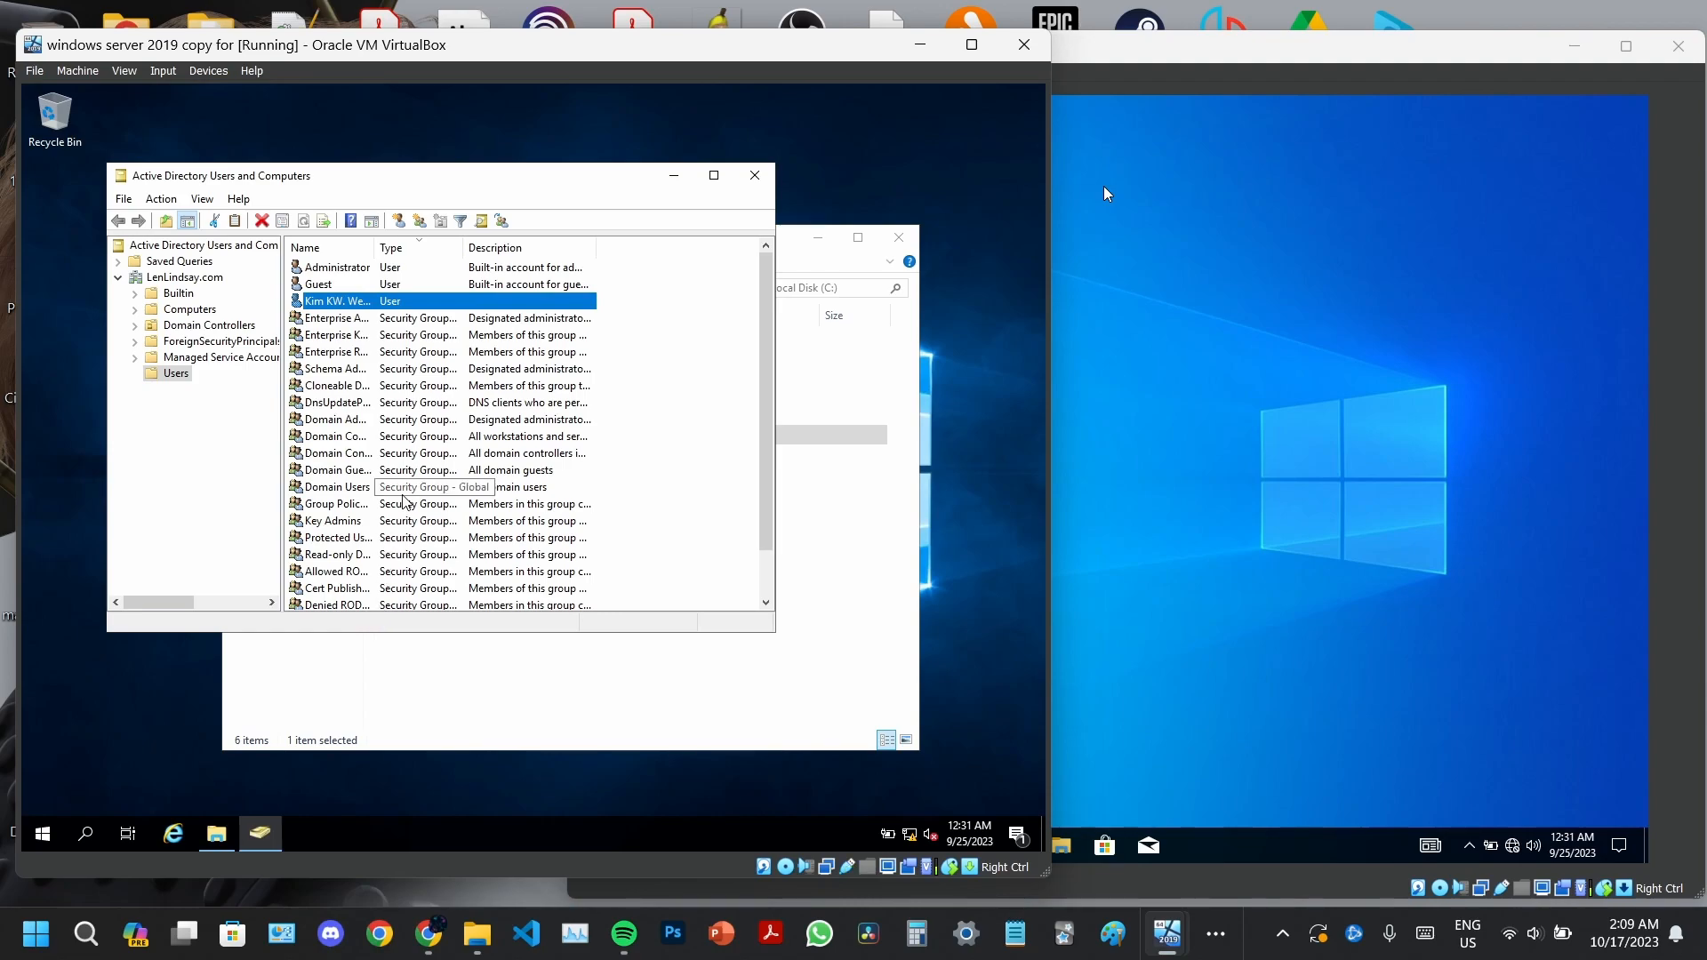
# Restart the Windows 10 client VM
pyautogui.click(511, 317)
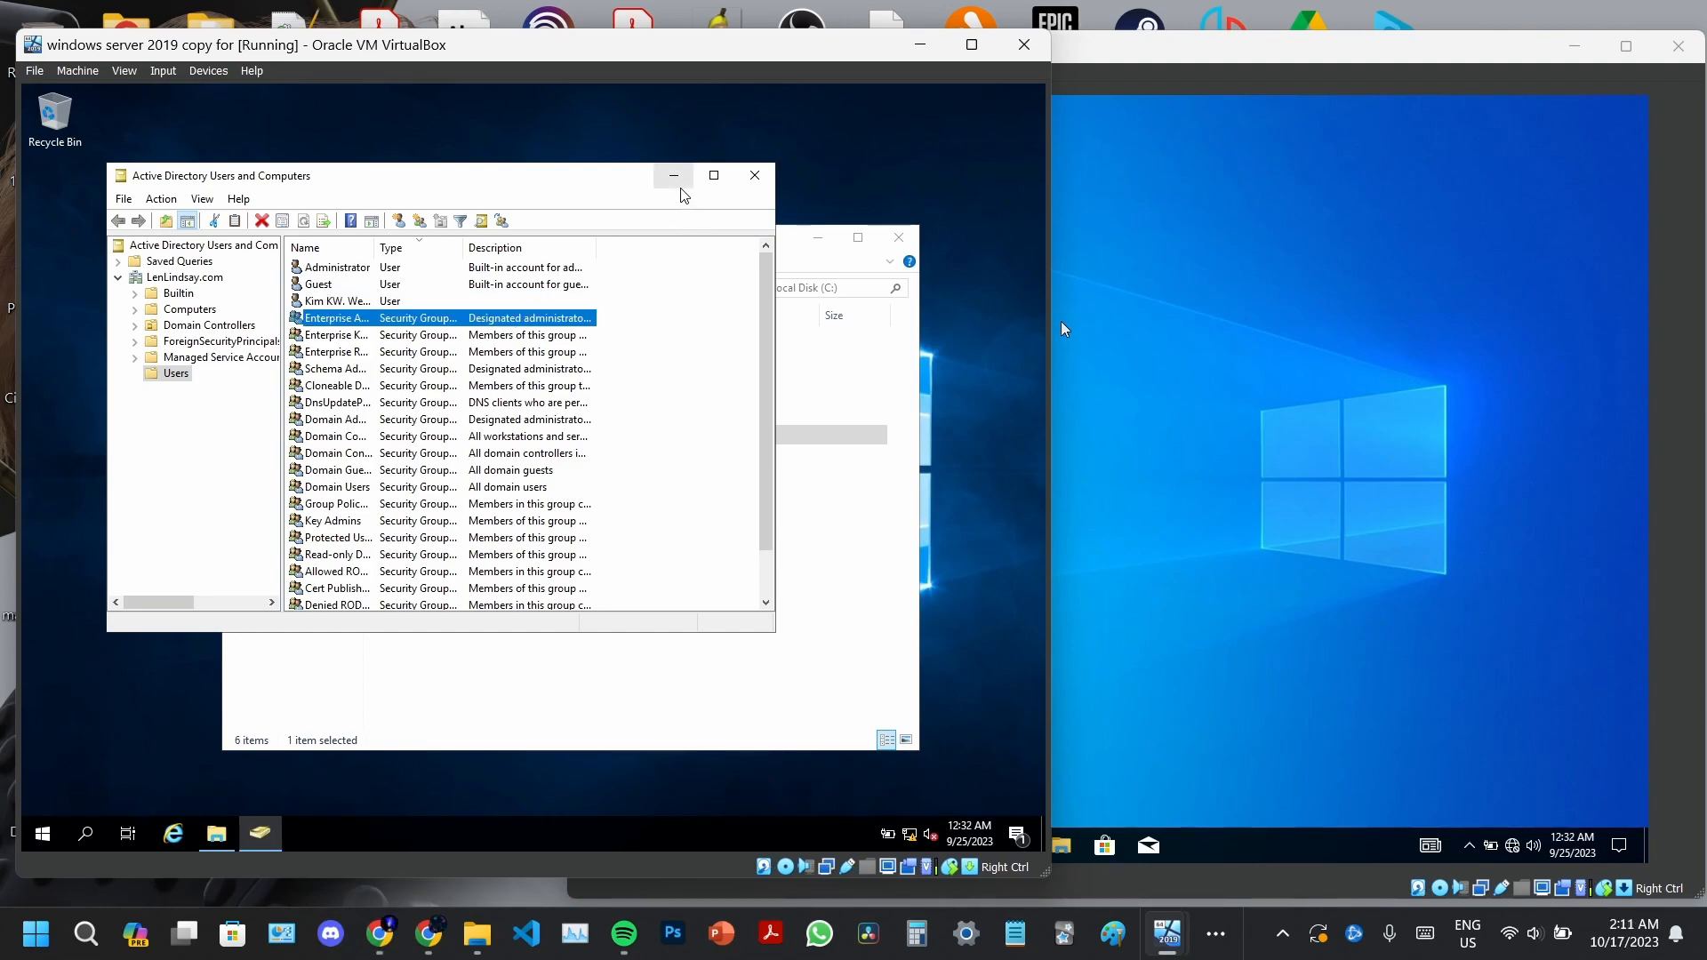
pyautogui.click(1064, 328)
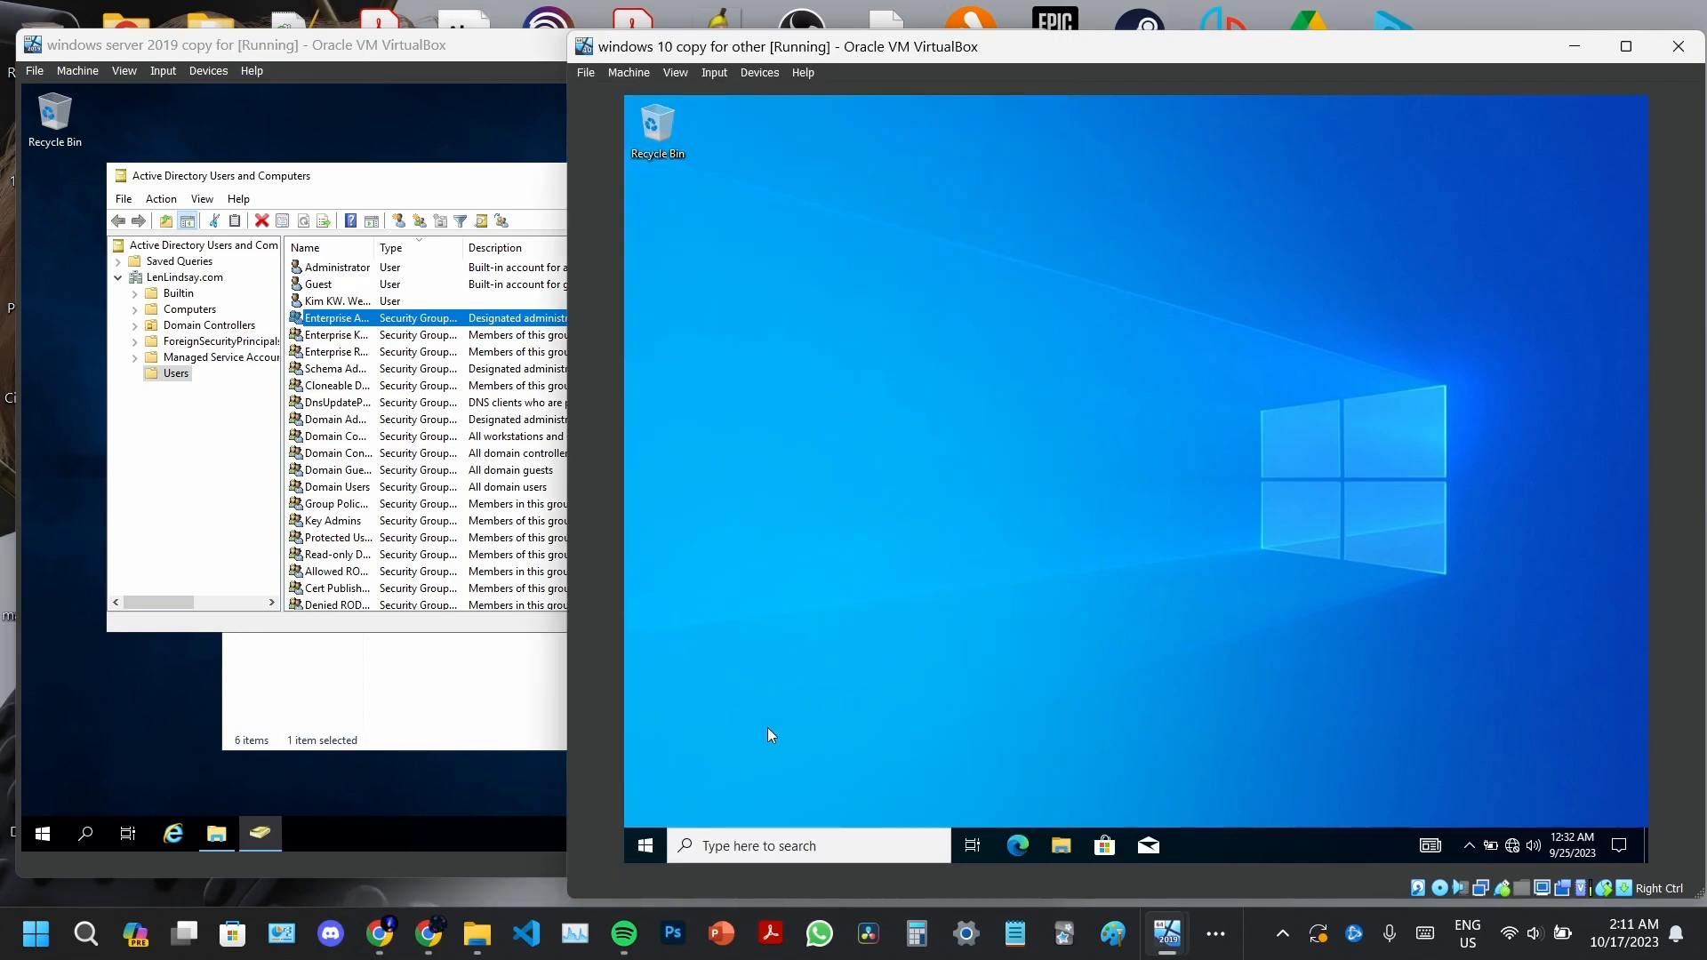
pyautogui.click(645, 845)
pyautogui.click(643, 803)
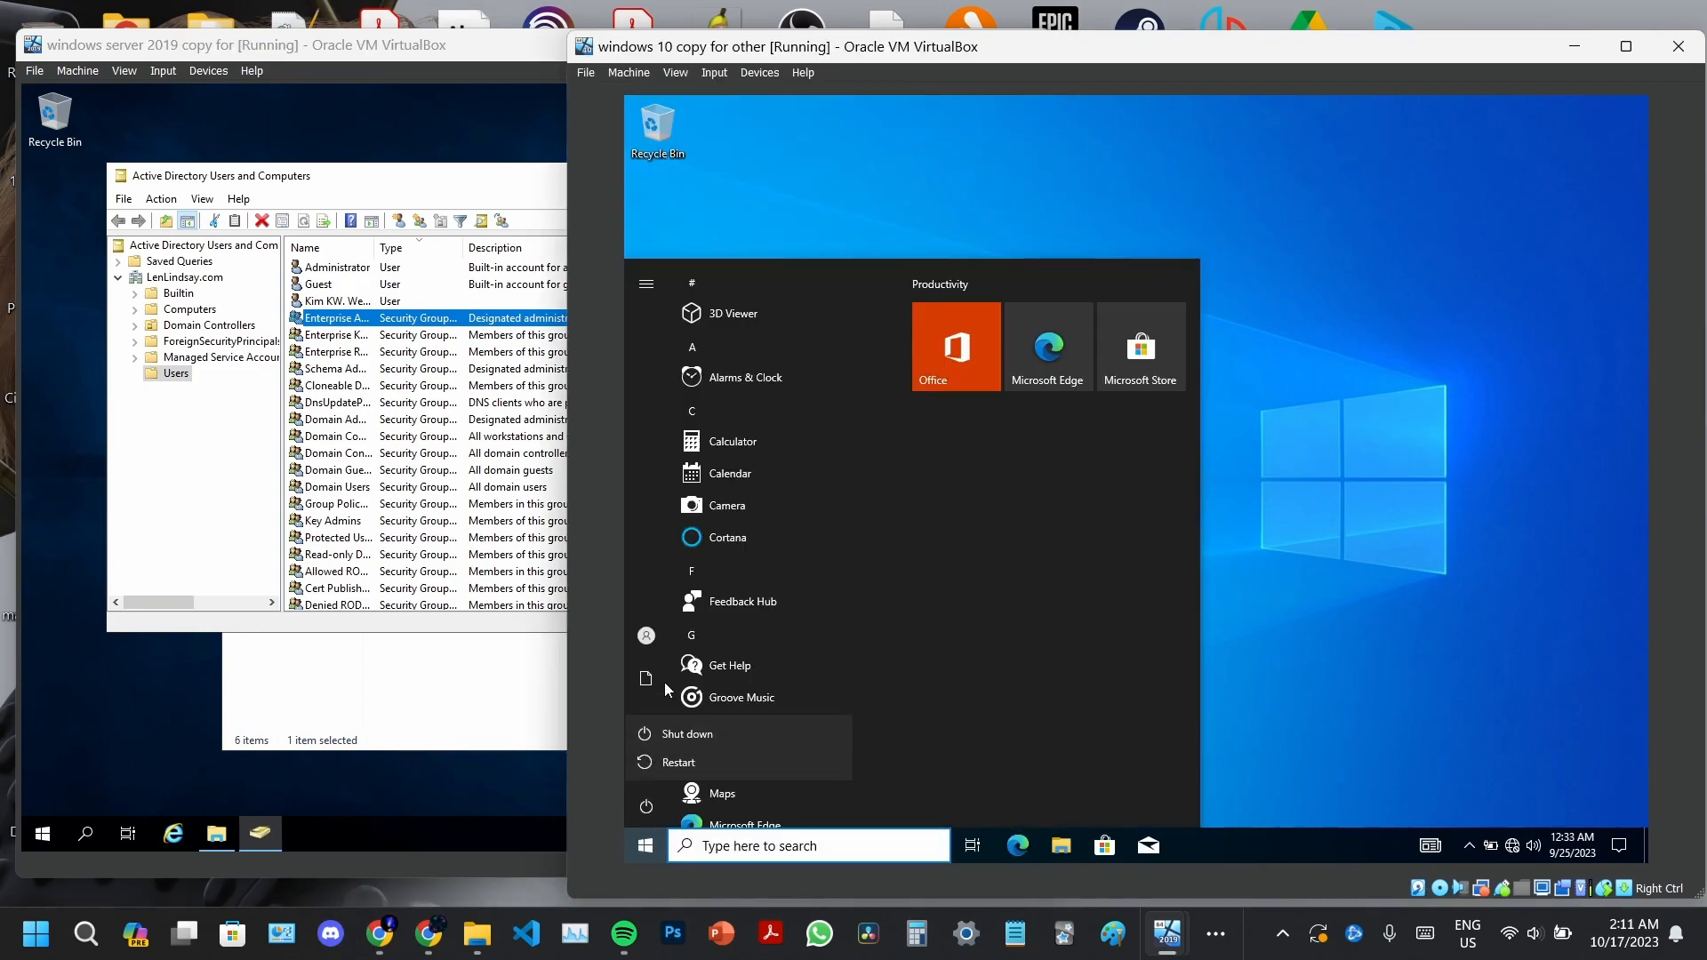
pyautogui.click(675, 761)
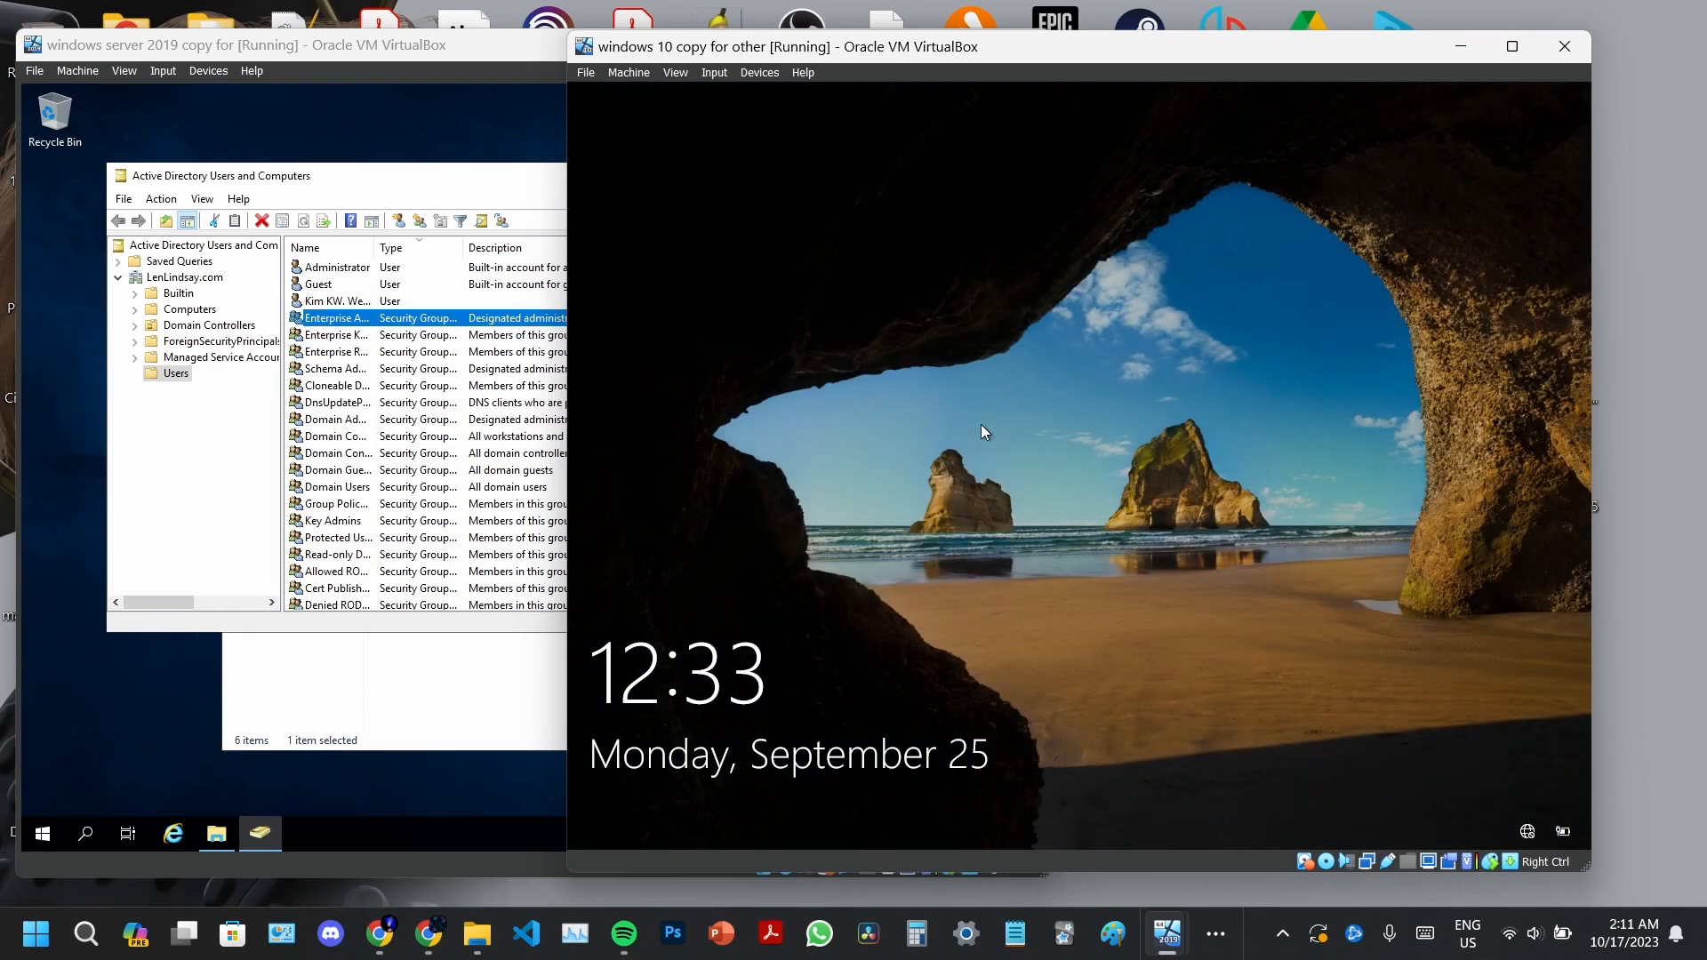
# Sign in as the new domain user via Other user and confirm the account in Start
pyautogui.click(981, 431)
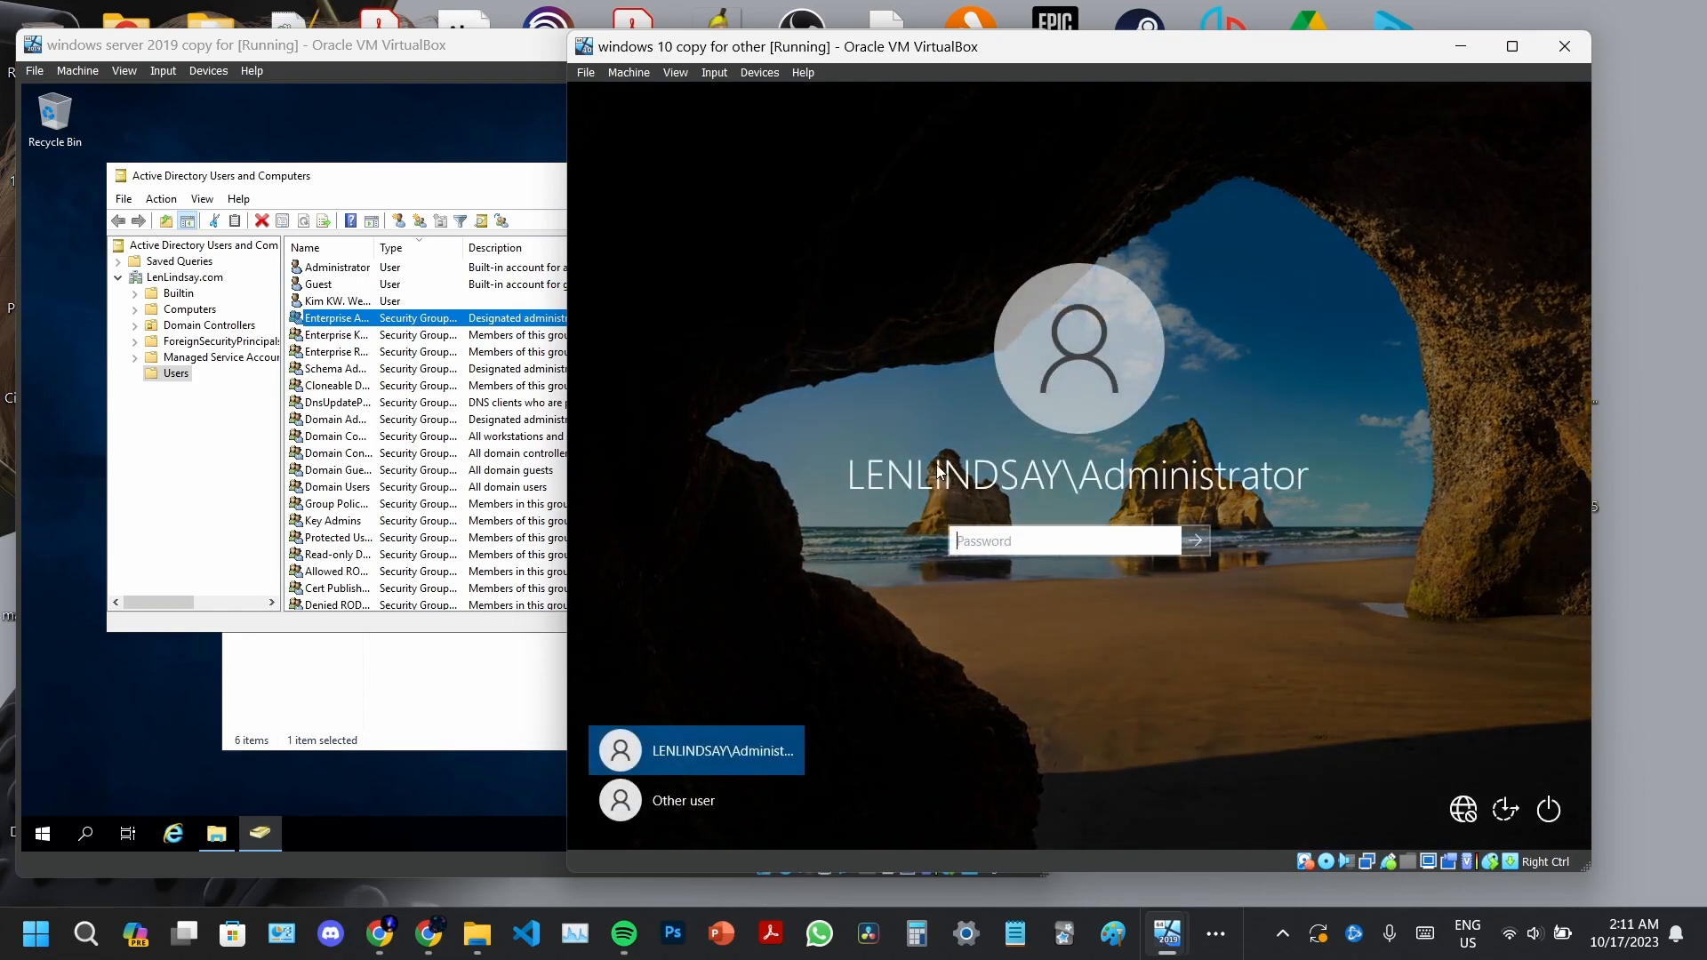
pyautogui.click(697, 812)
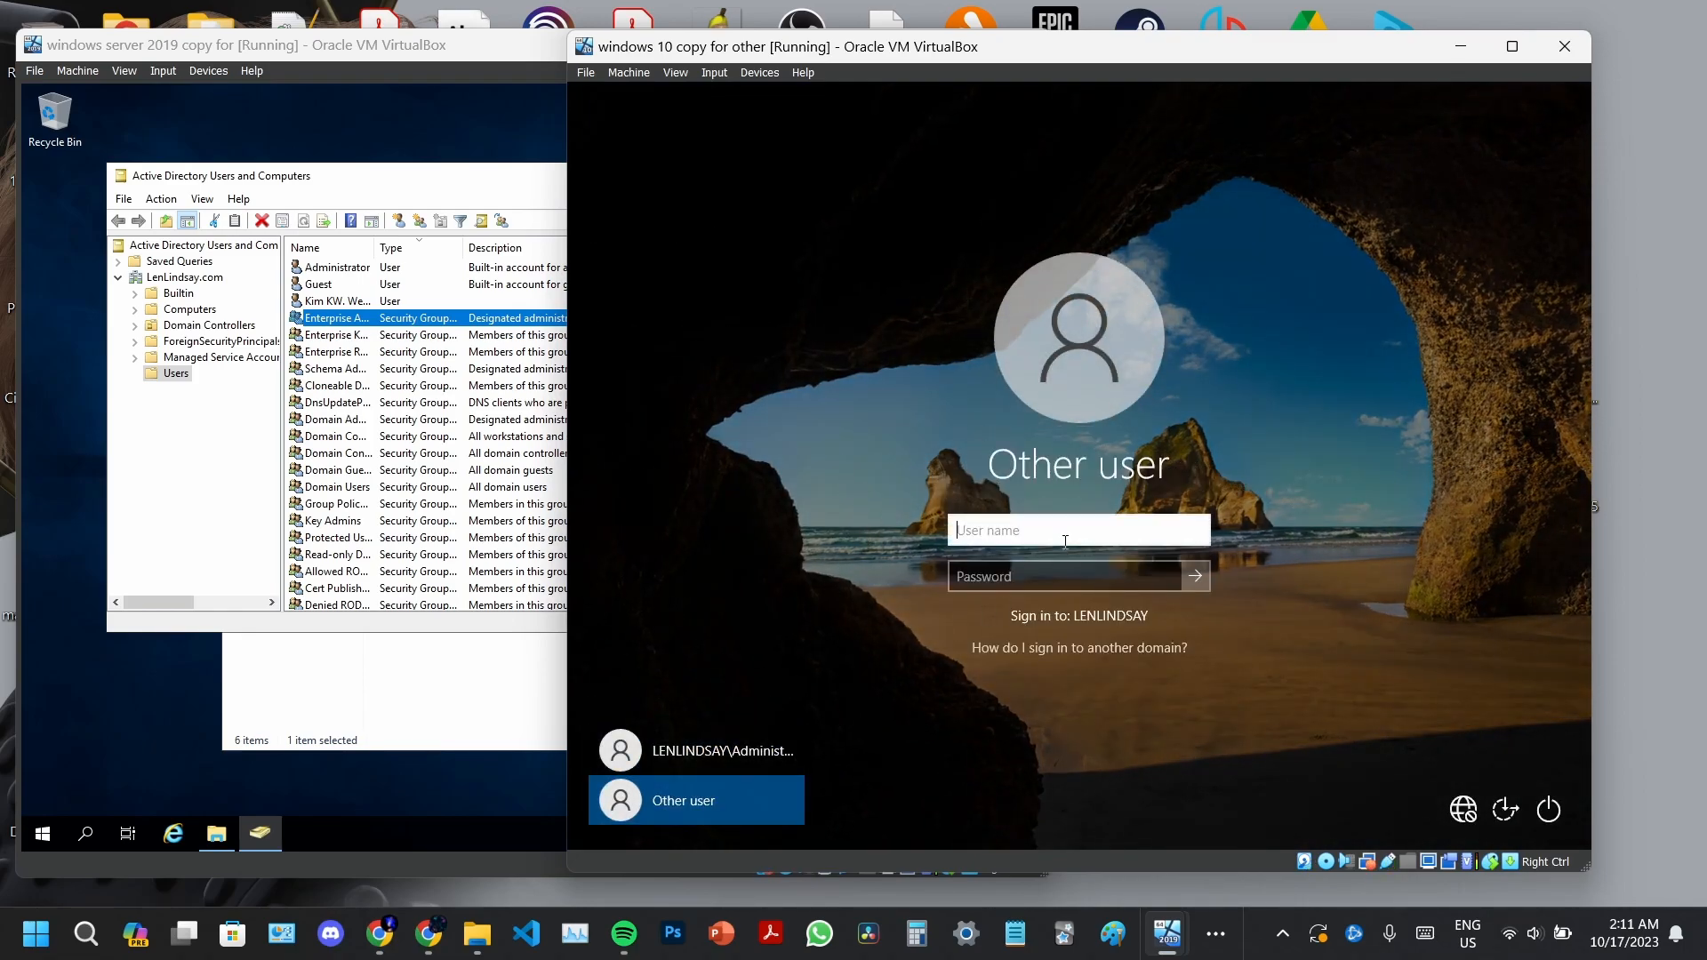
pyautogui.write('Kim')
pyautogui.click(1015, 576)
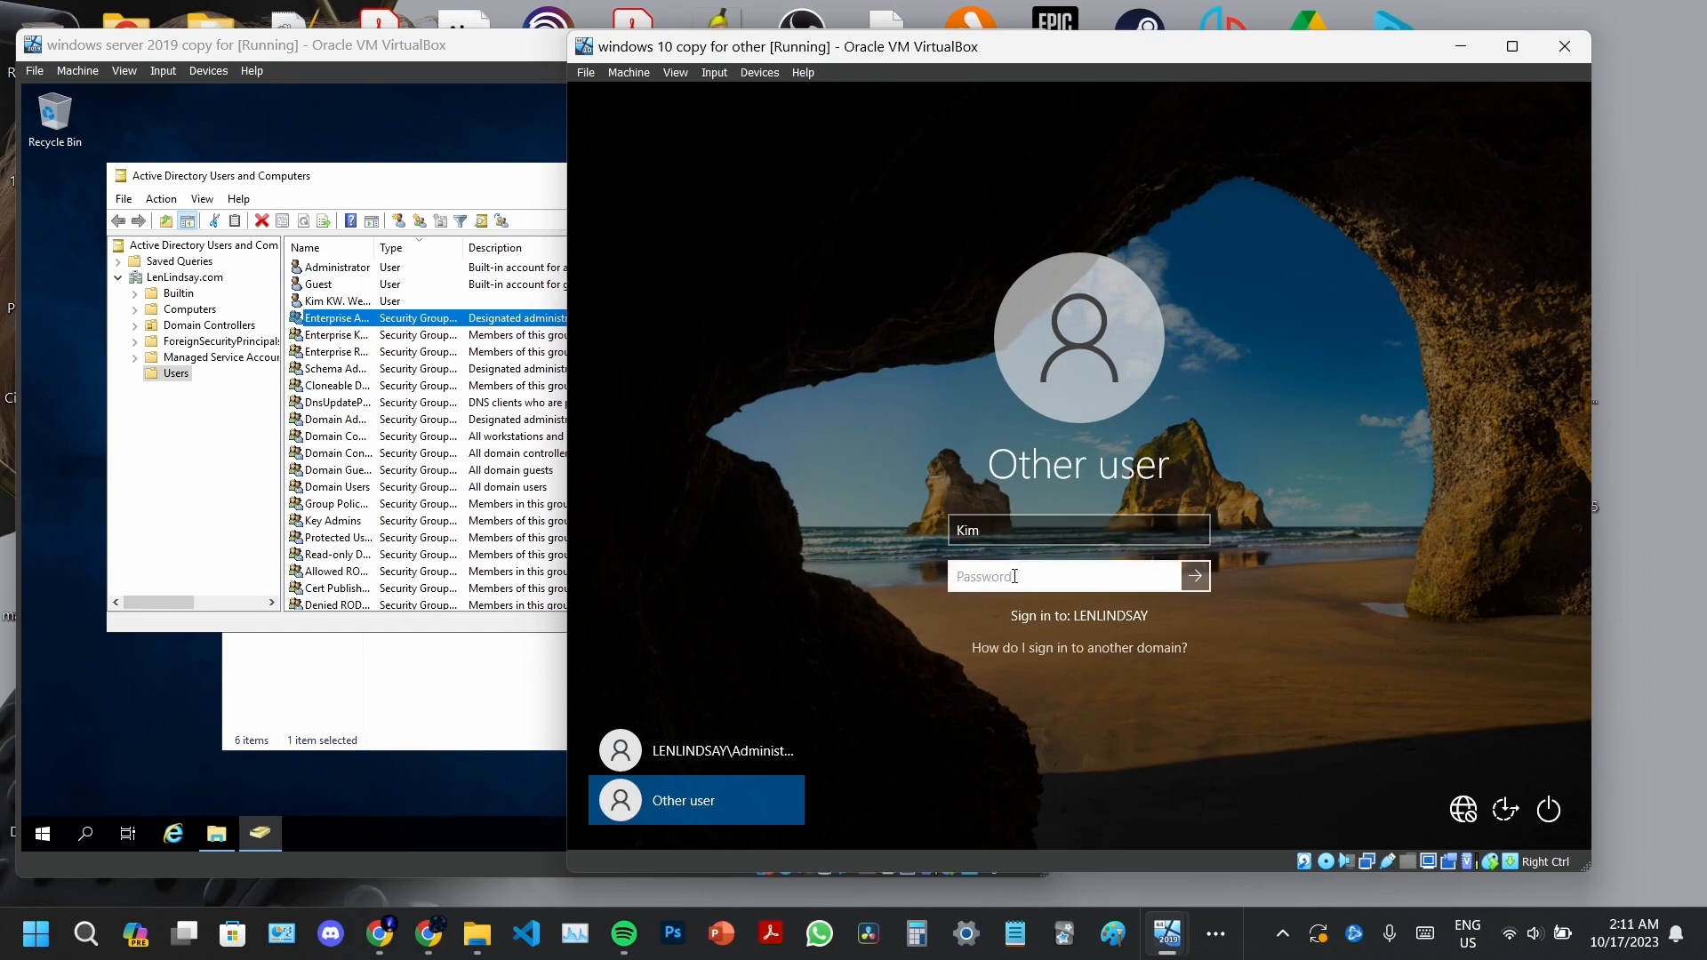
pyautogui.write('•••••')
pyautogui.press('Return')
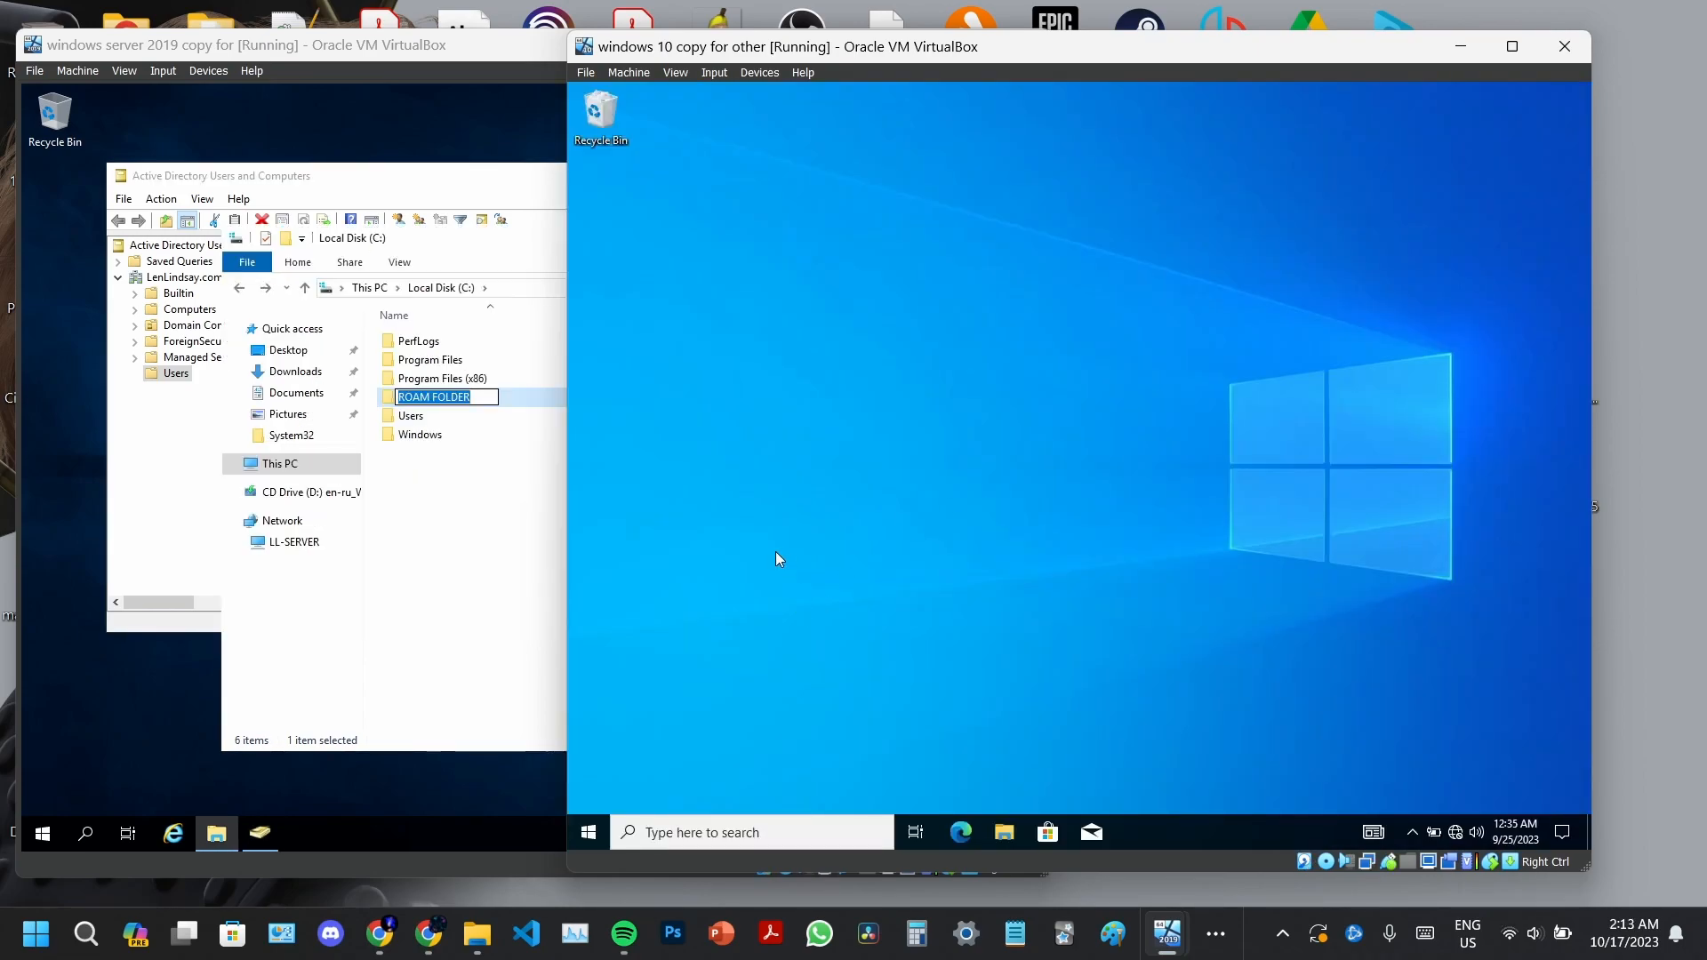
pyautogui.click(588, 832)
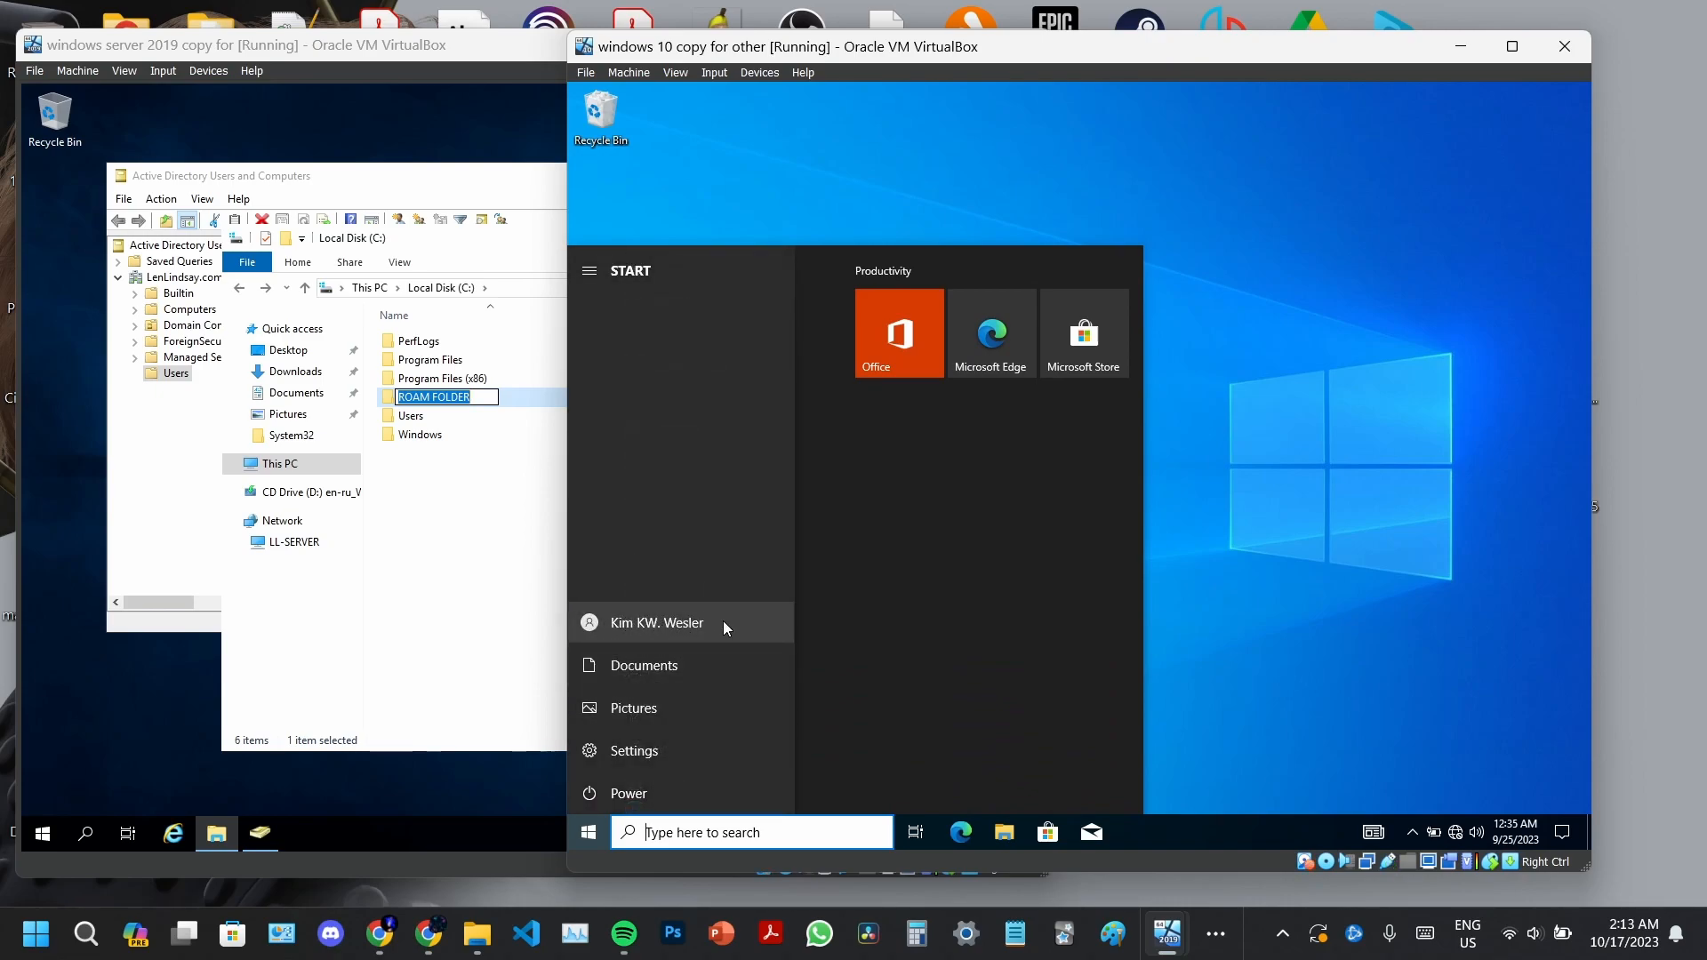
pyautogui.click(1224, 495)
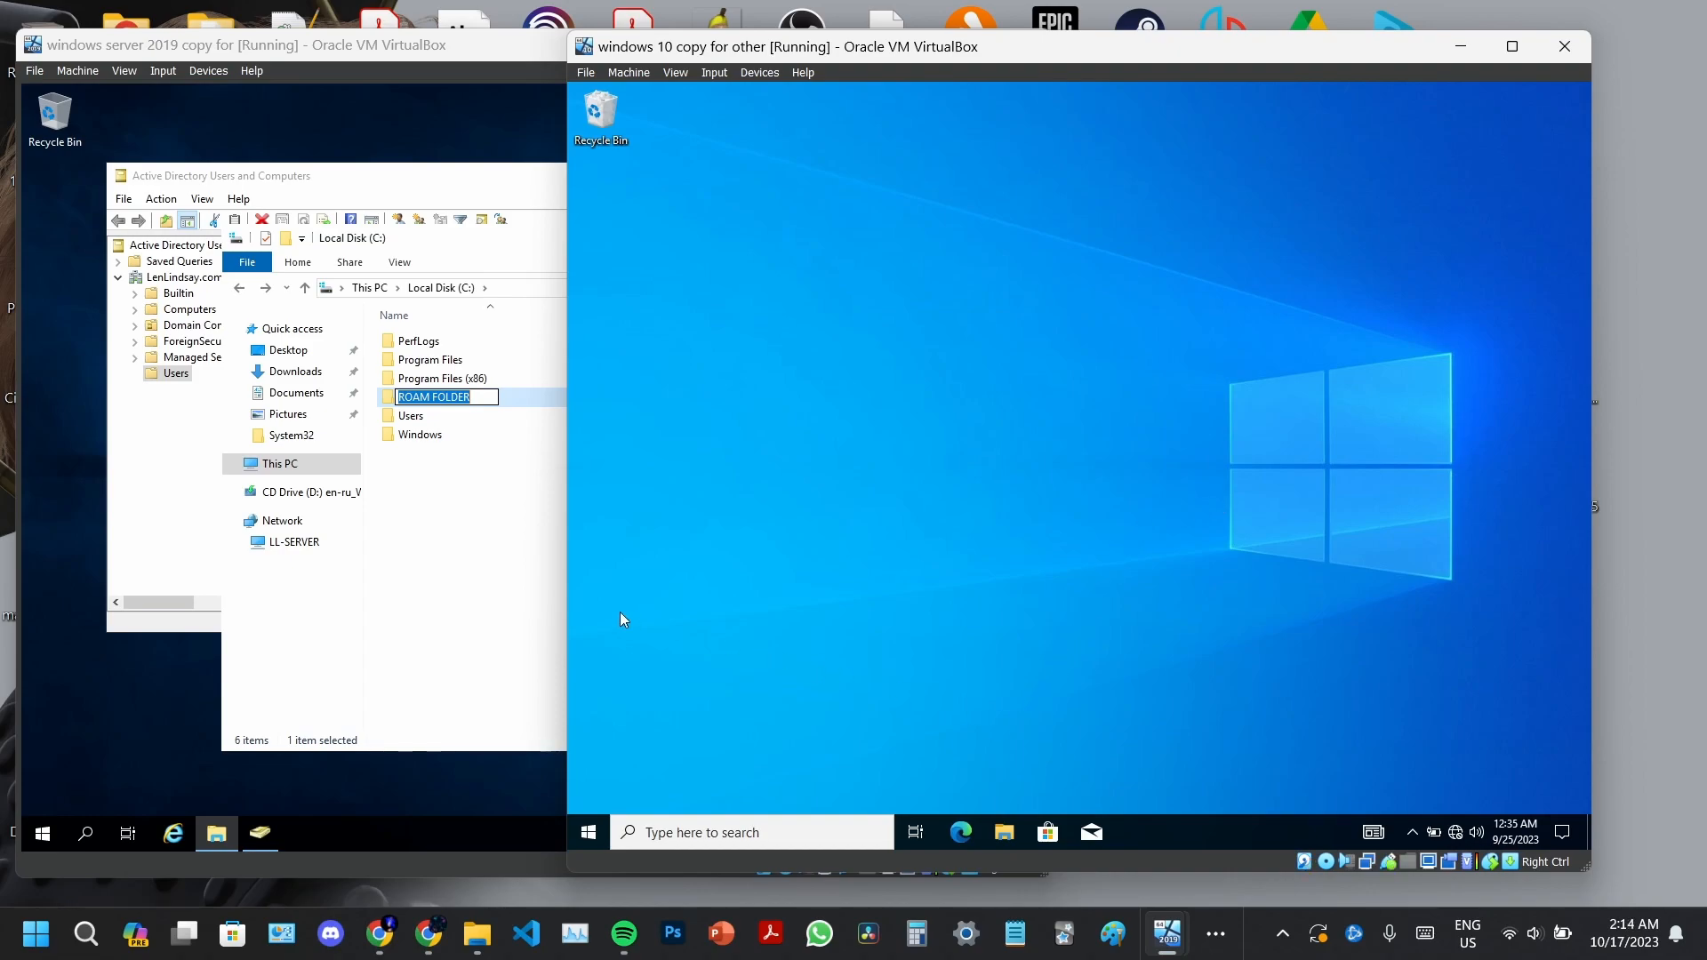
# On the server, open the roam folder share and find the user's profile folder access-denied
pyautogui.click(480, 576)
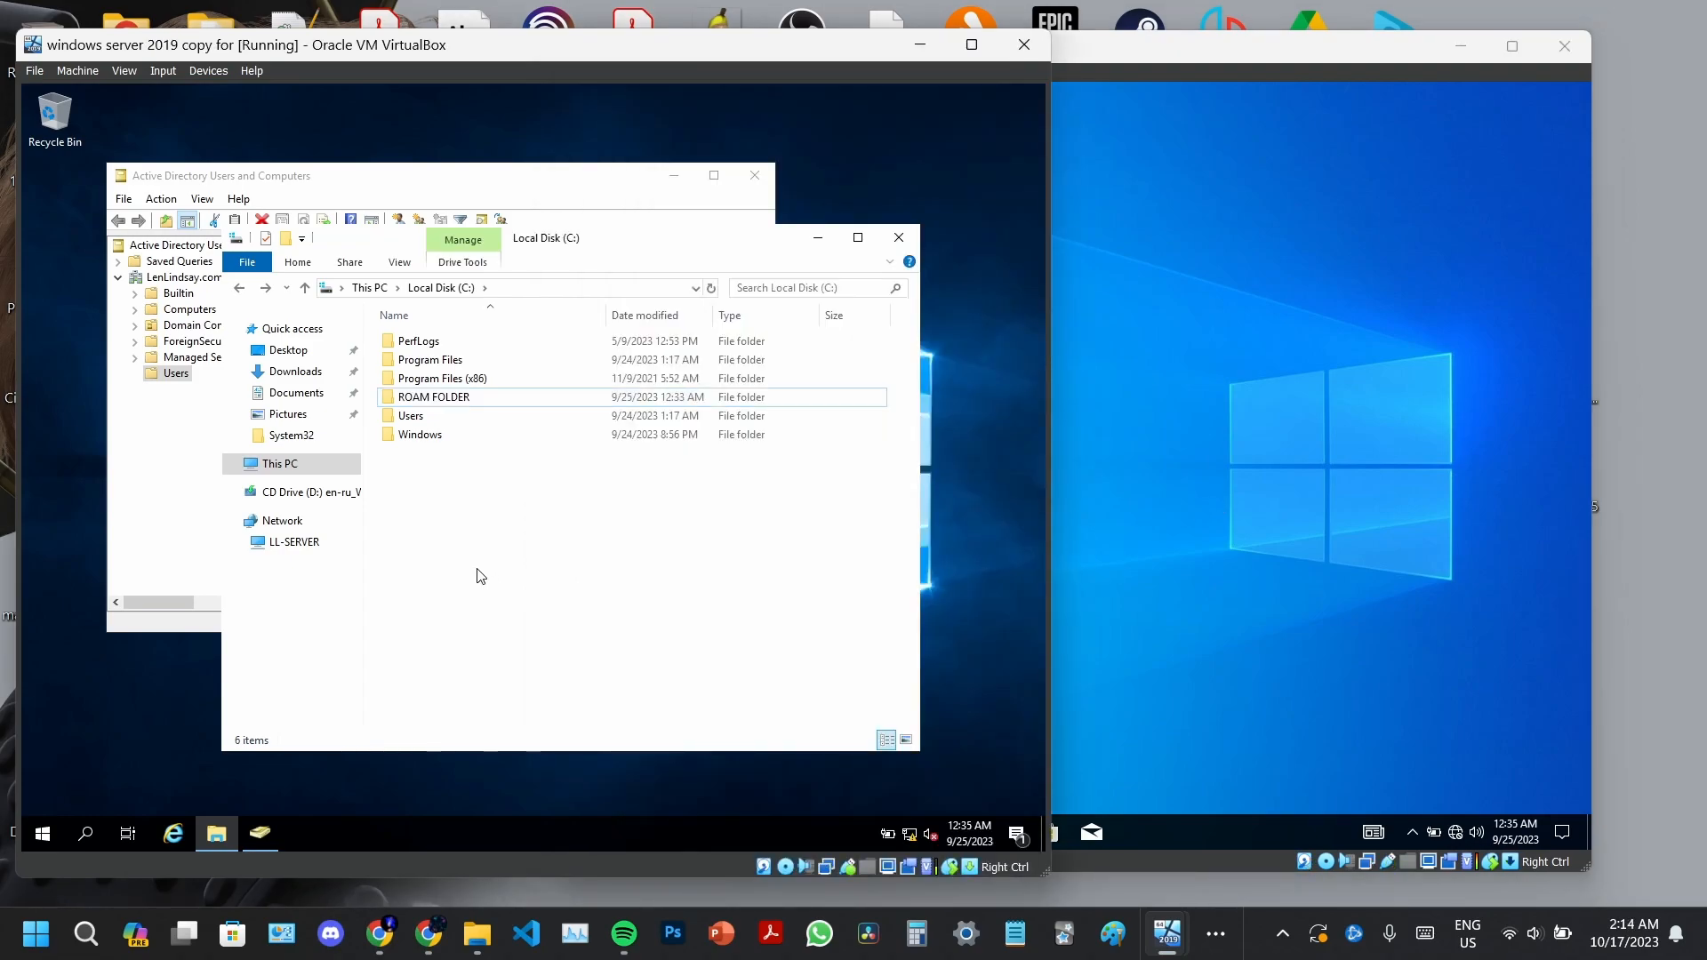
pyautogui.click(314, 544)
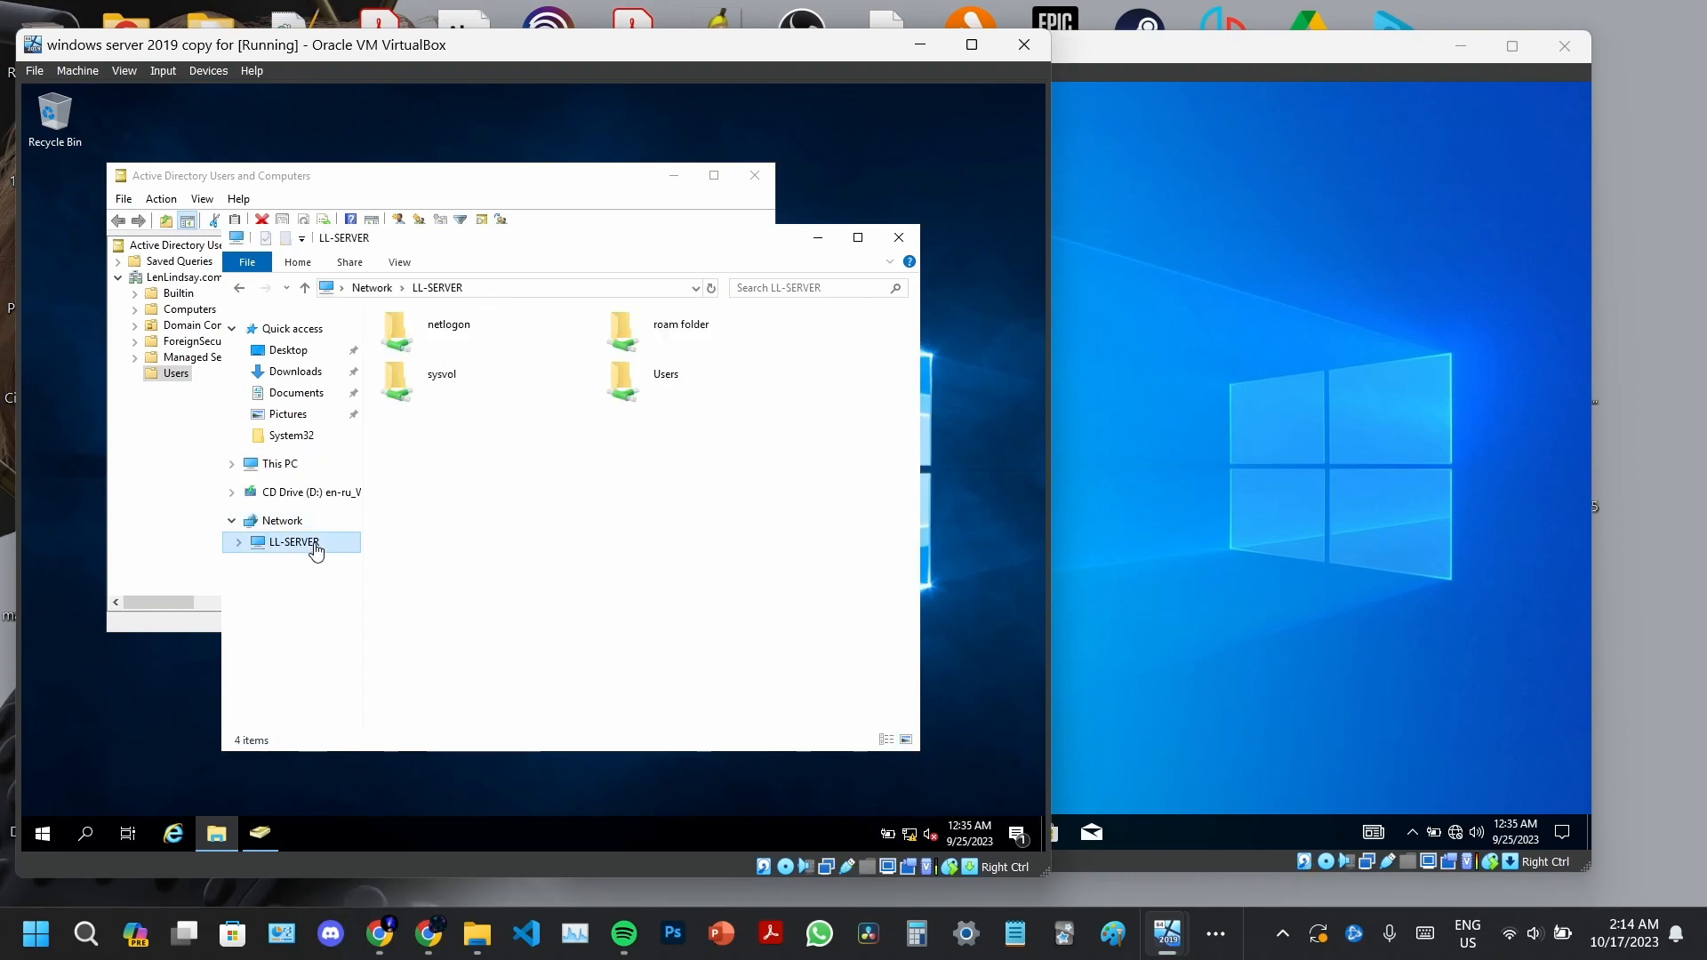
pyautogui.click(702, 332)
pyautogui.doubleClick(702, 333)
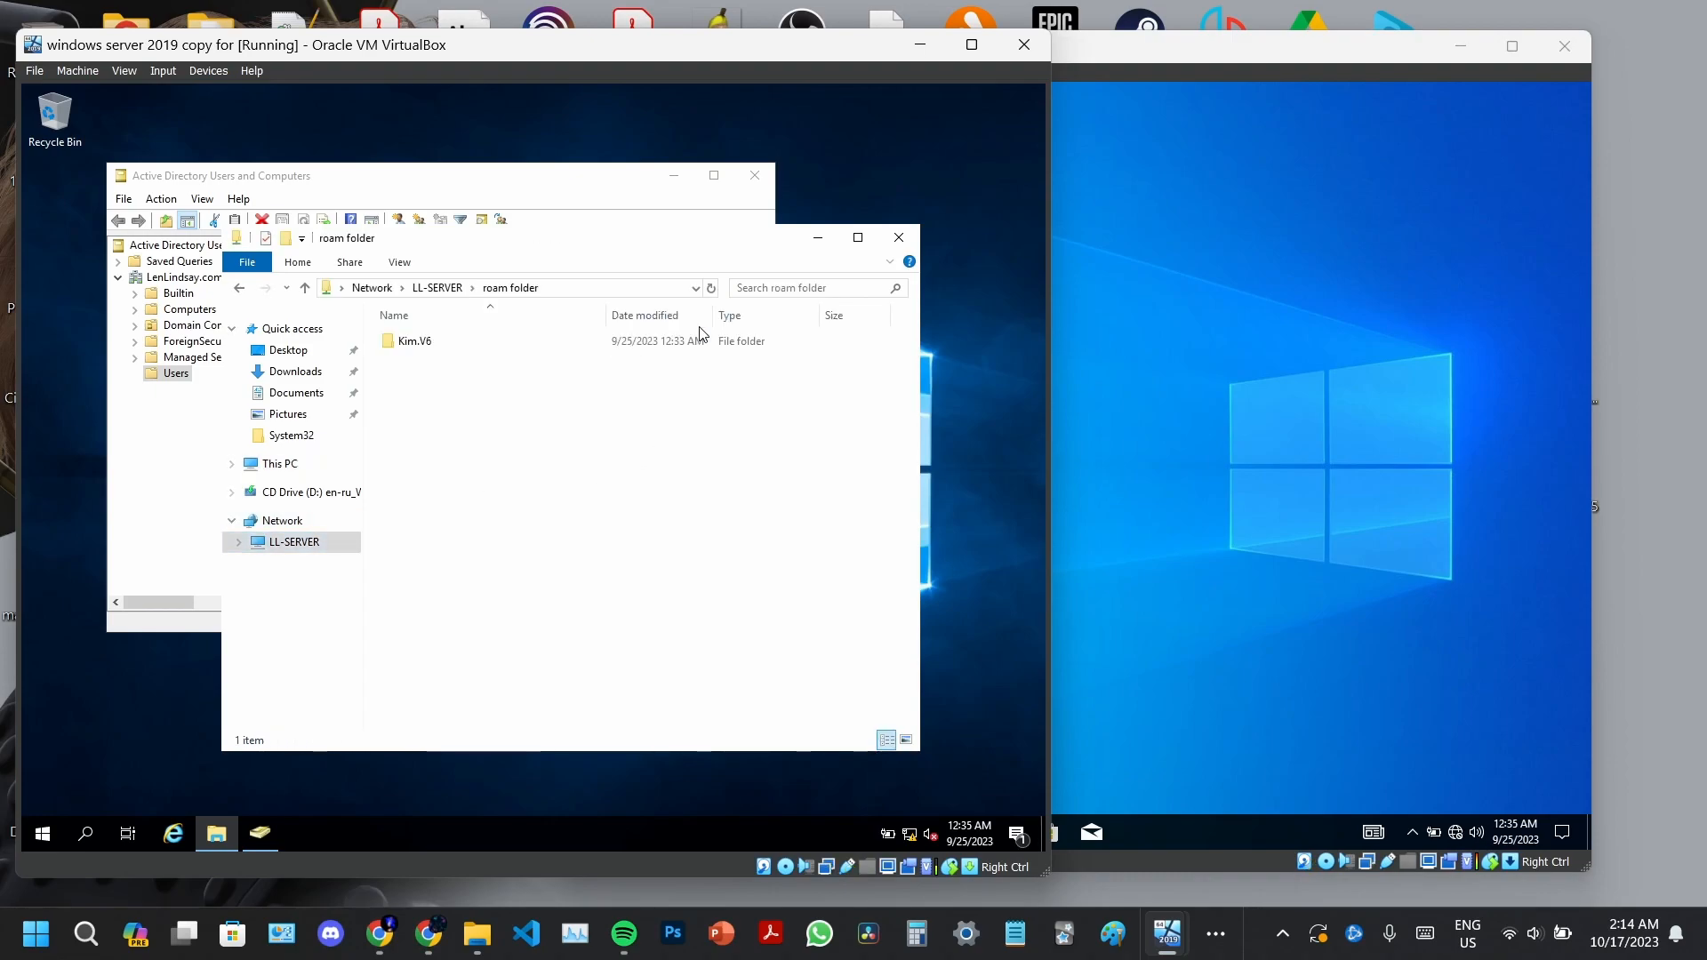
pyautogui.doubleClick(500, 343)
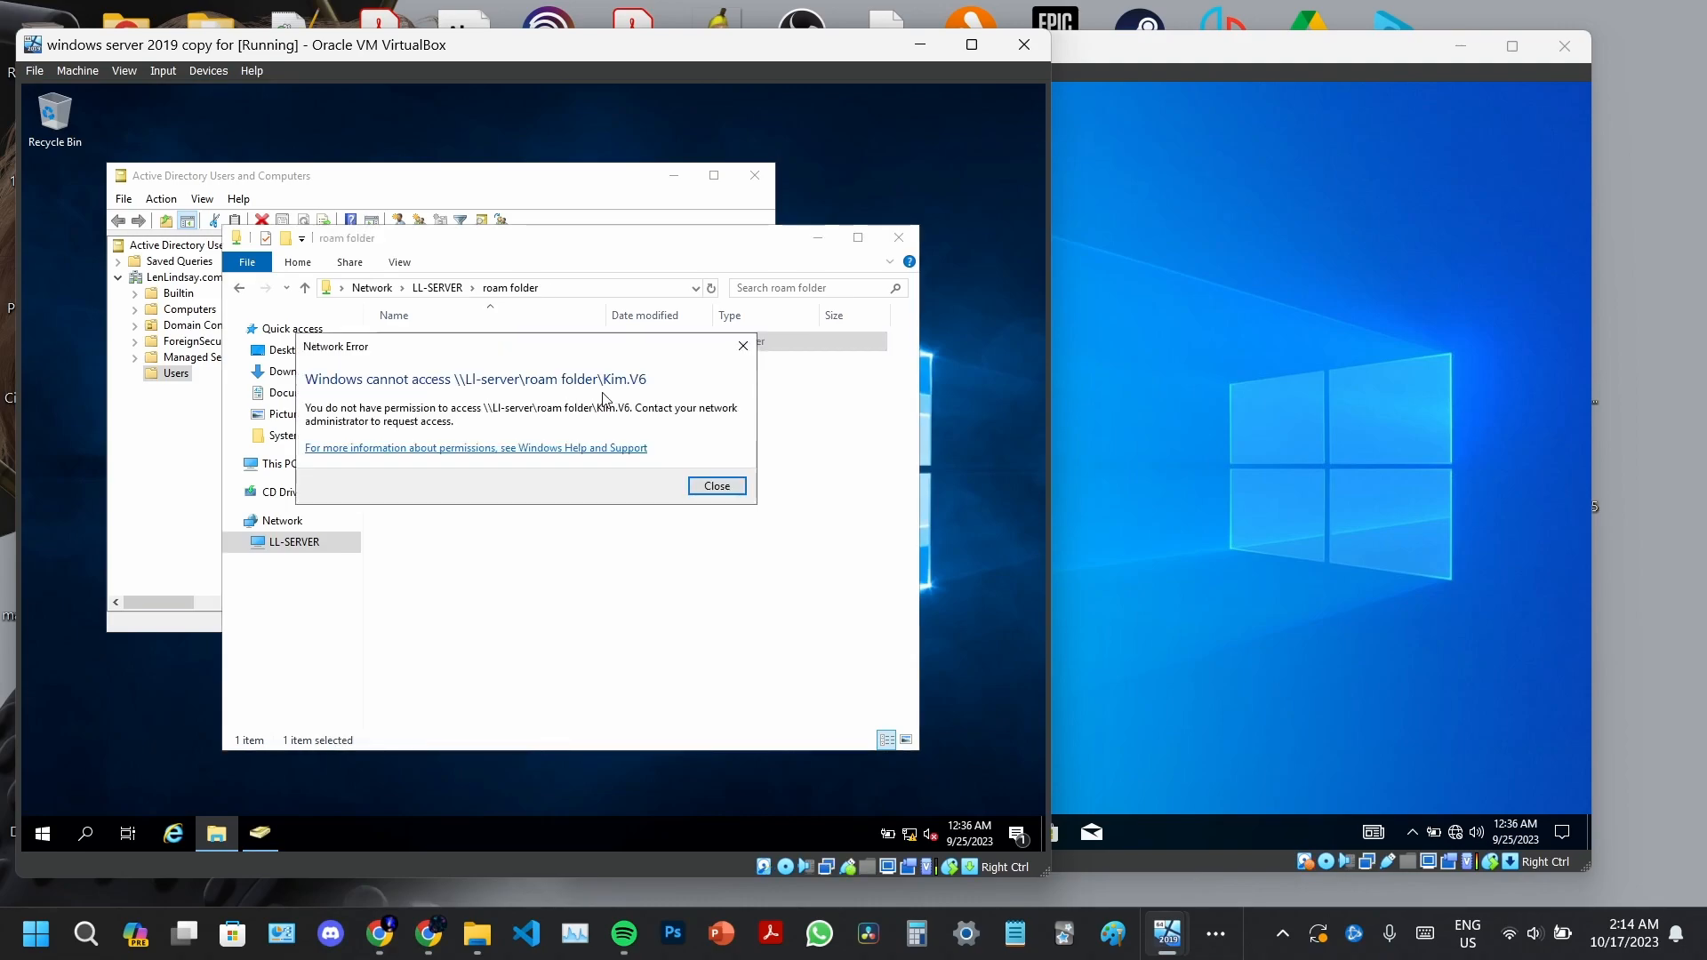
pyautogui.click(720, 484)
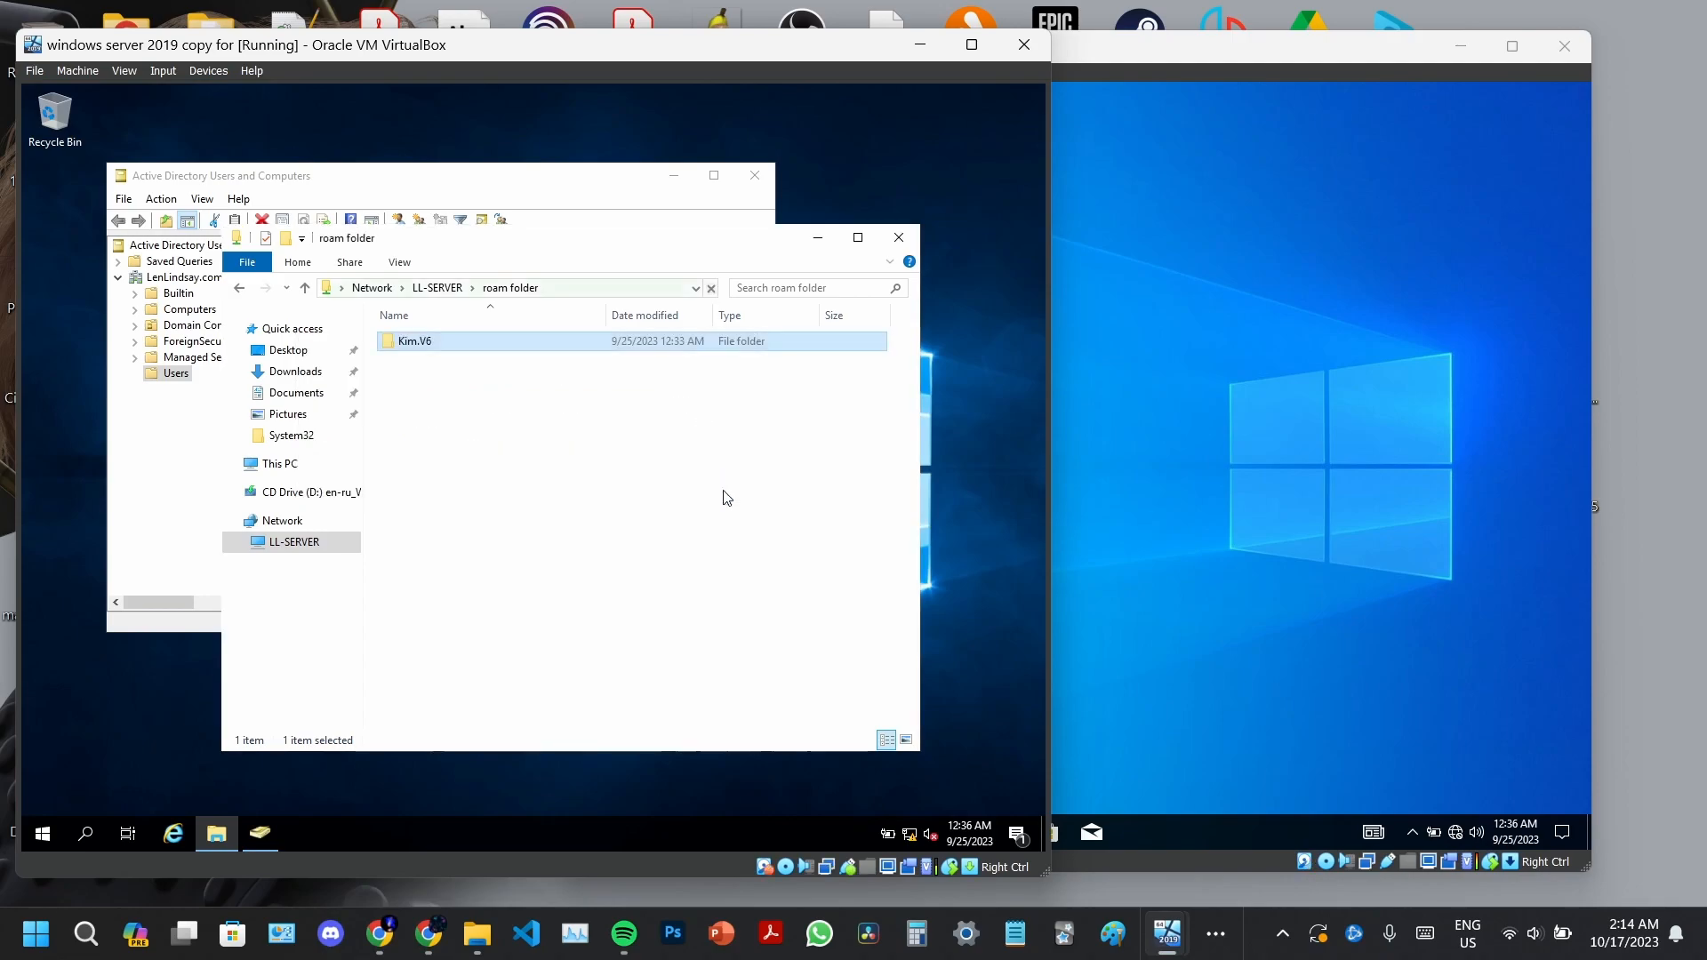
pyautogui.click(438, 288)
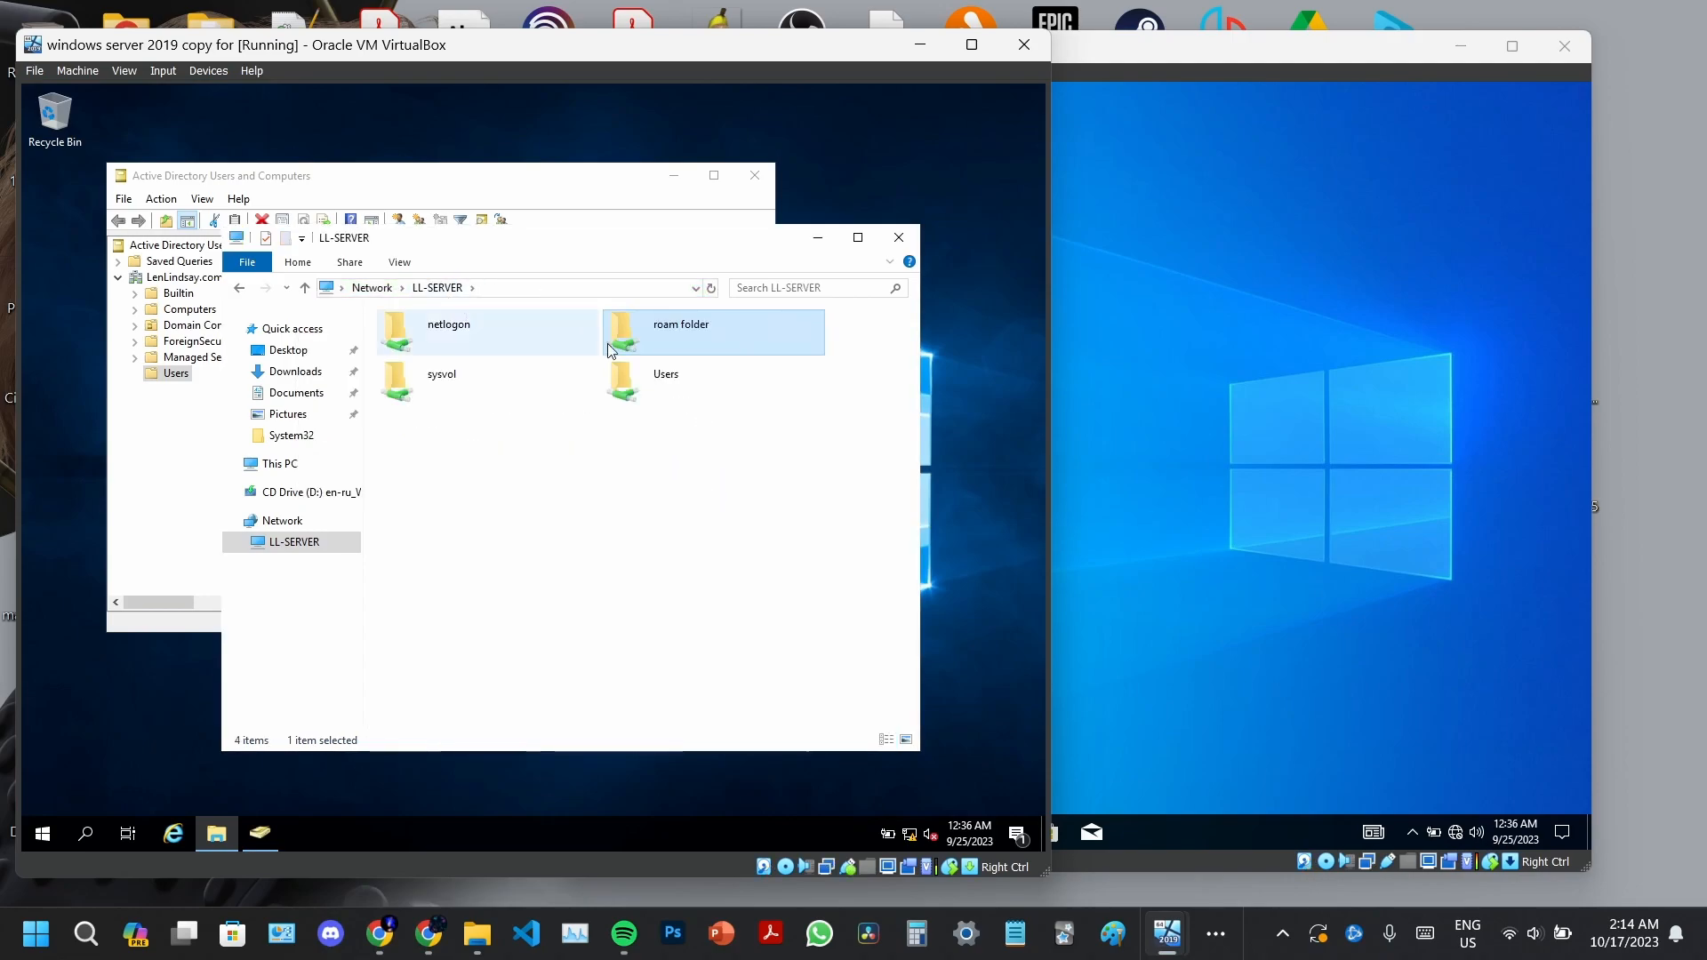
pyautogui.doubleClick(666, 353)
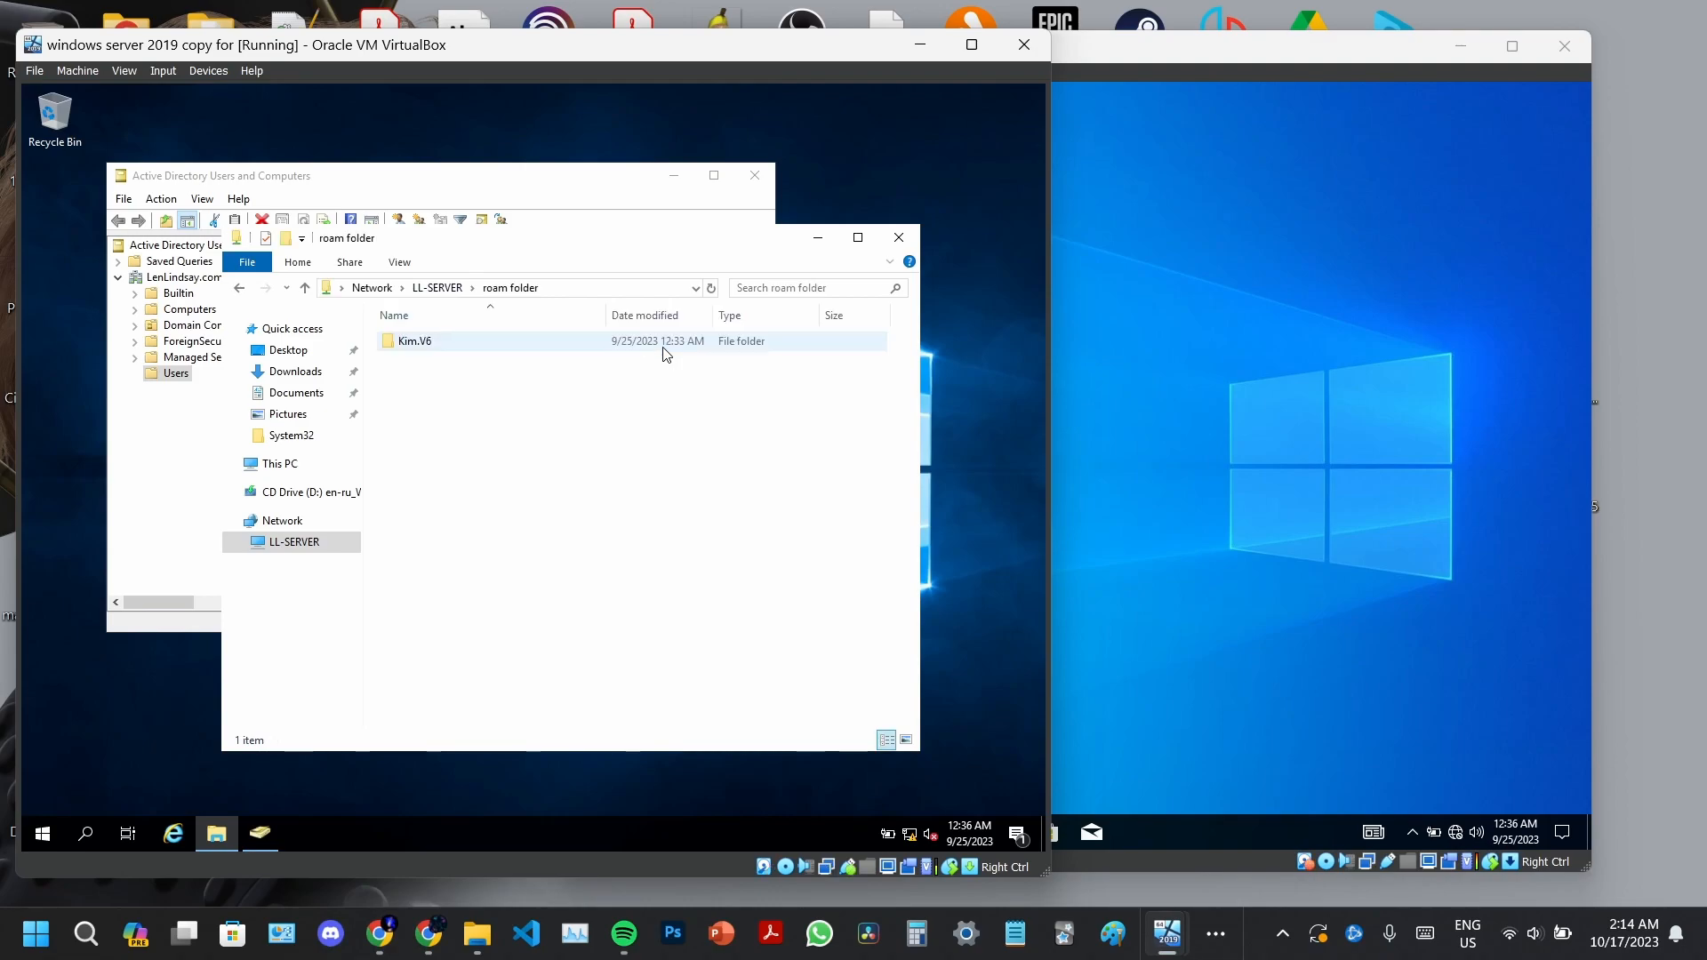
# Add a folder named 'New folder' inside the roam folder share
pyautogui.rightClick(603, 420)
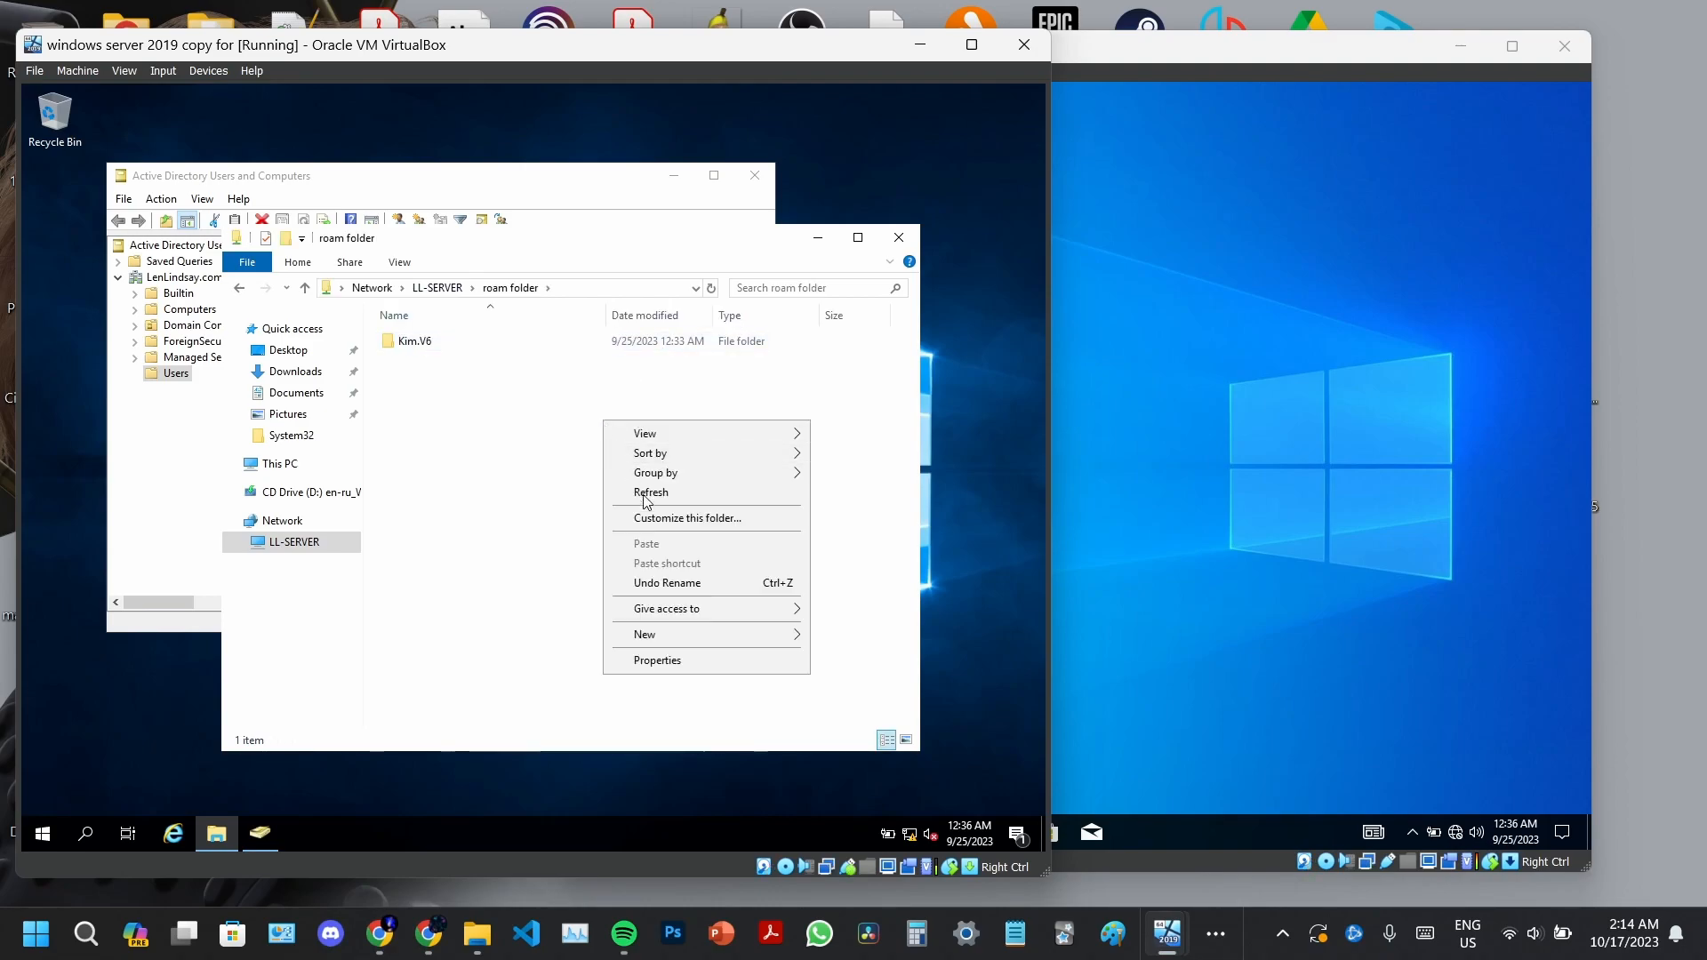
pyautogui.moveTo(764, 642)
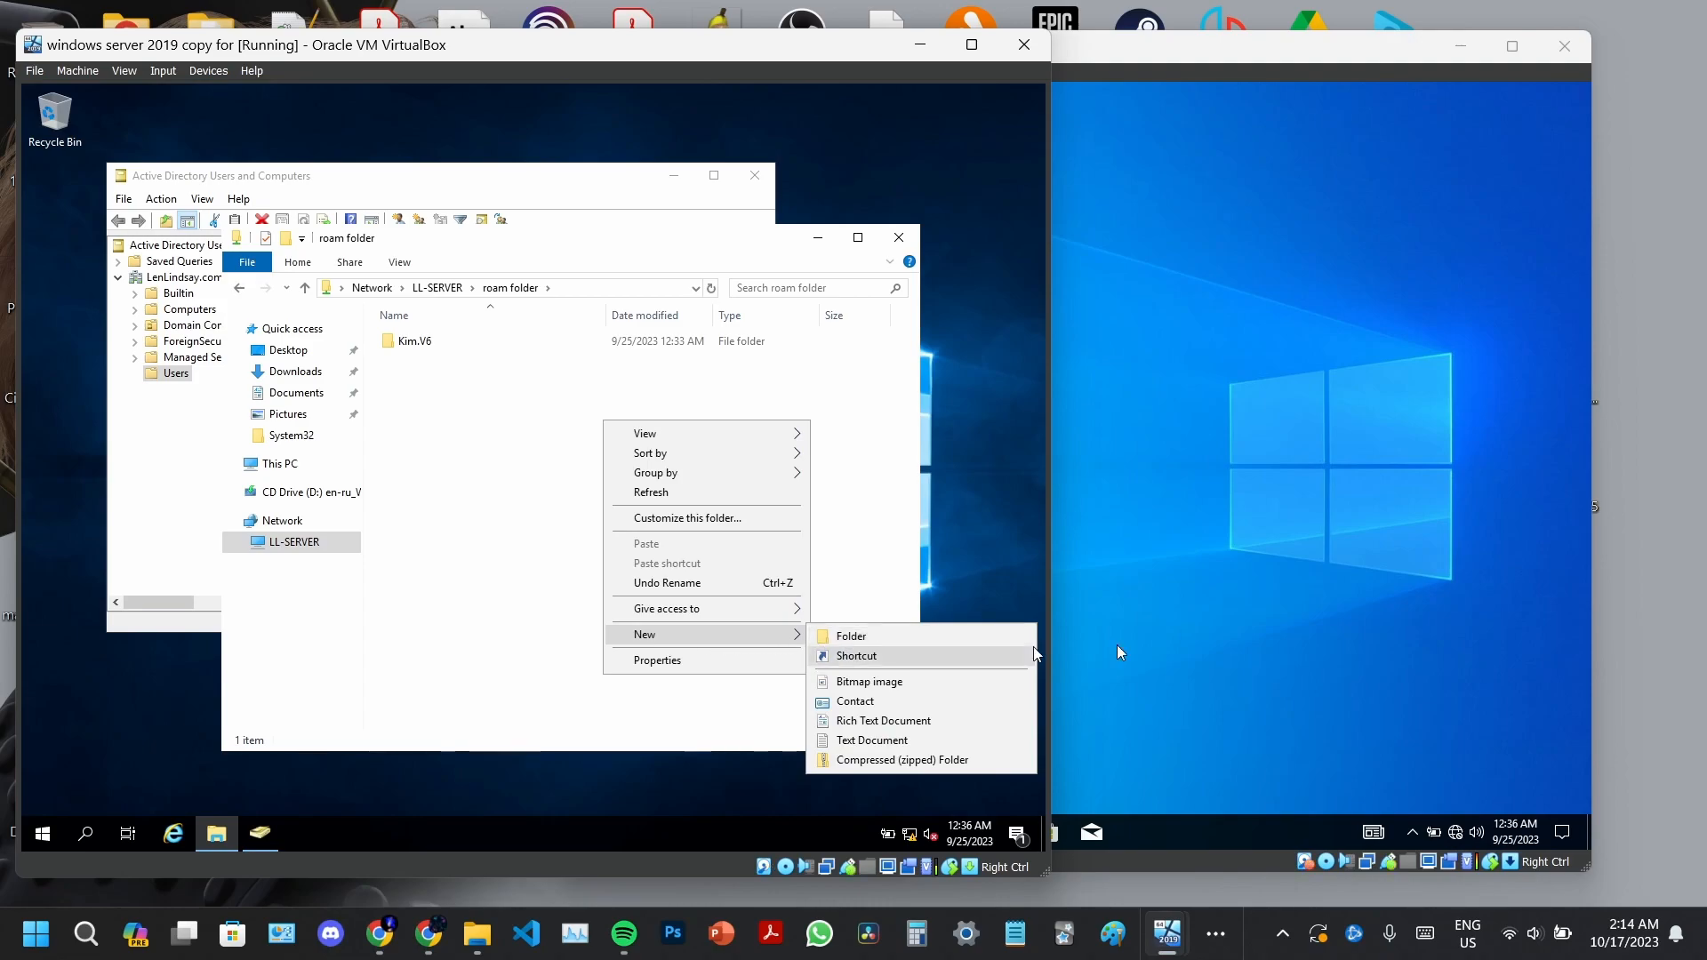
pyautogui.click(855, 637)
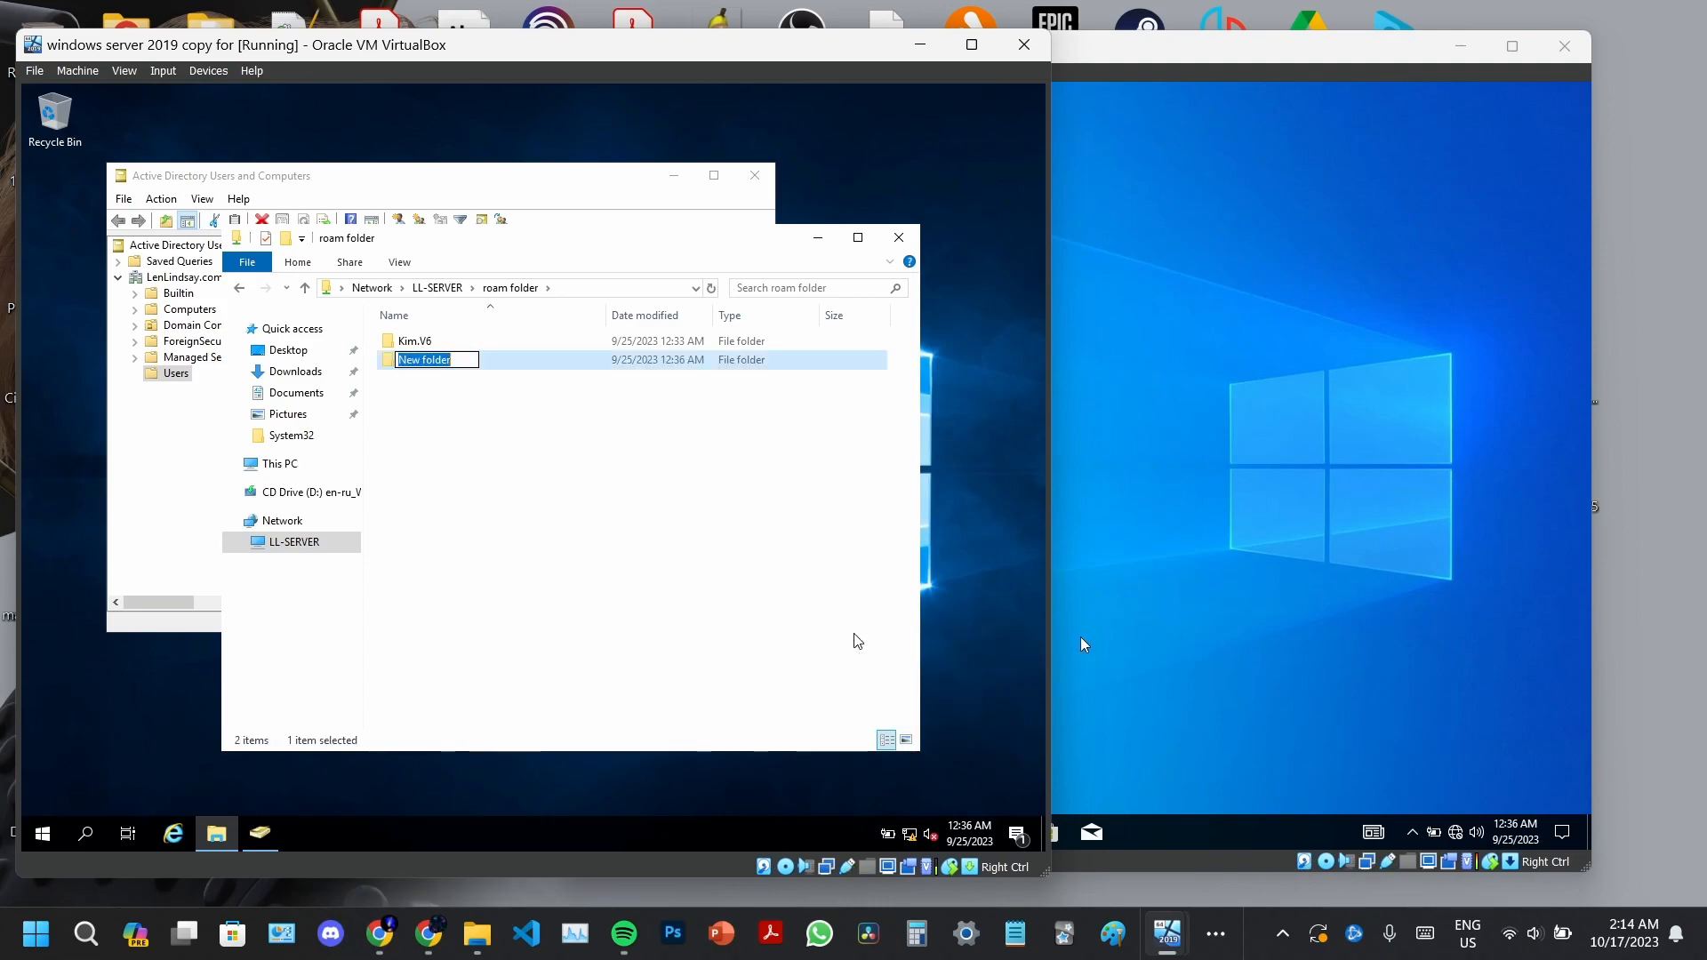
pyautogui.press('Return')
# On the Windows 10 client, open Network > LL-SERVER > roam folder in File Explorer
pyautogui.click(1195, 663)
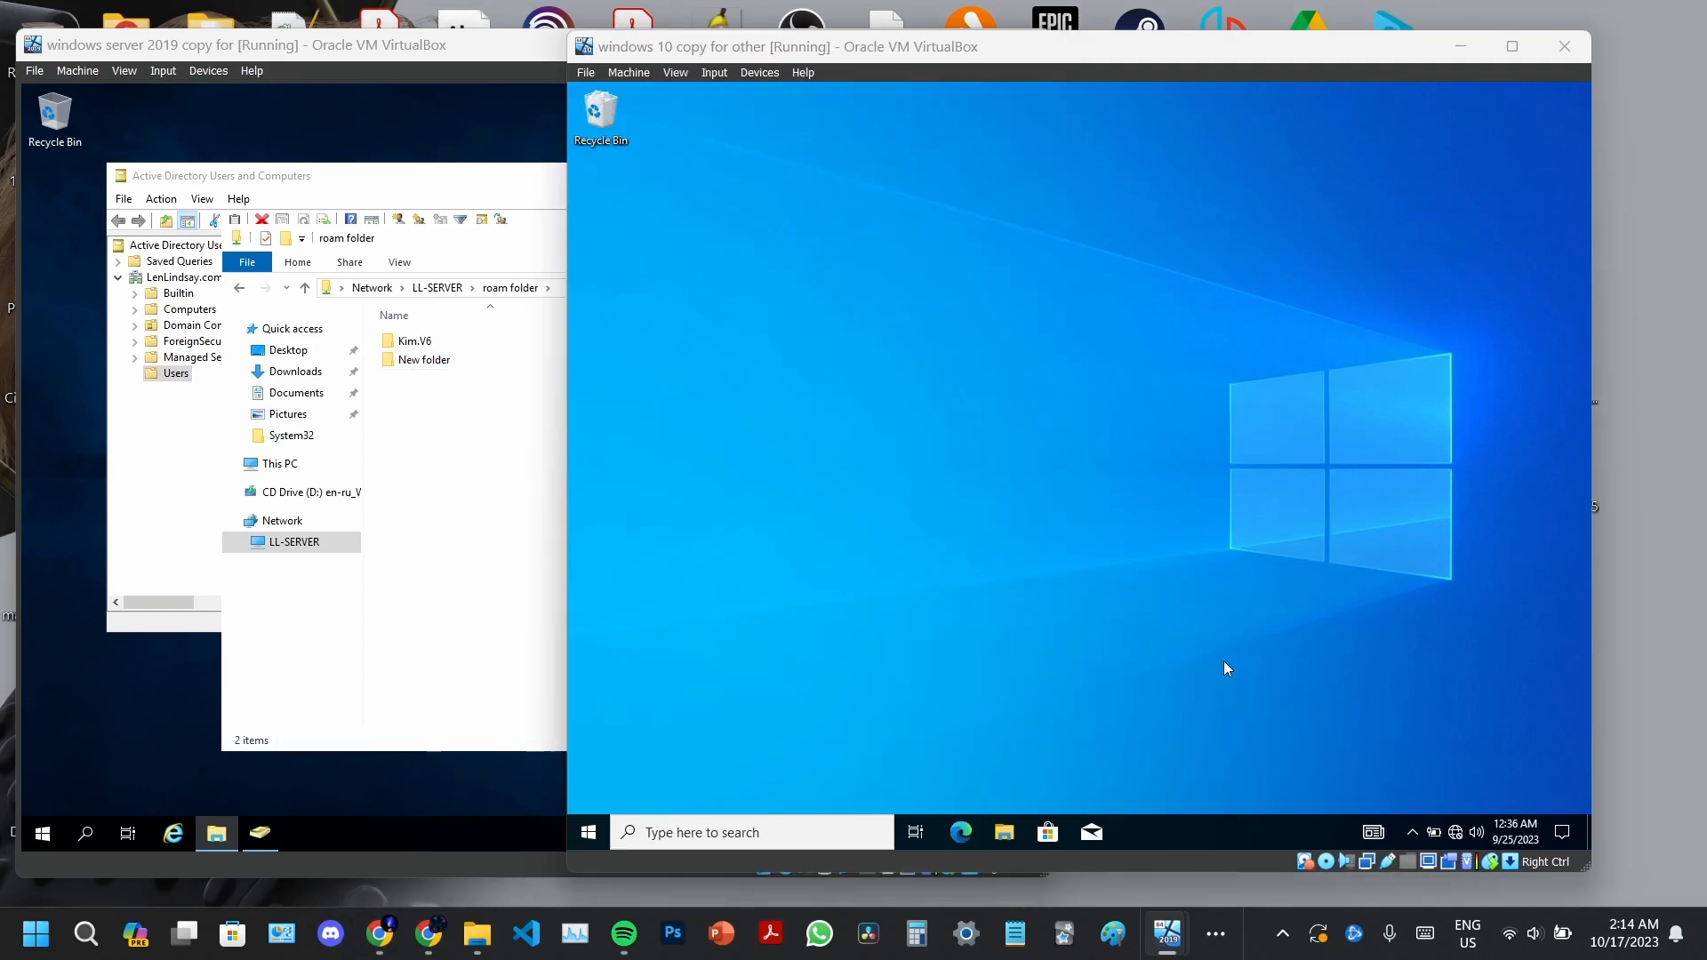
pyautogui.click(1002, 831)
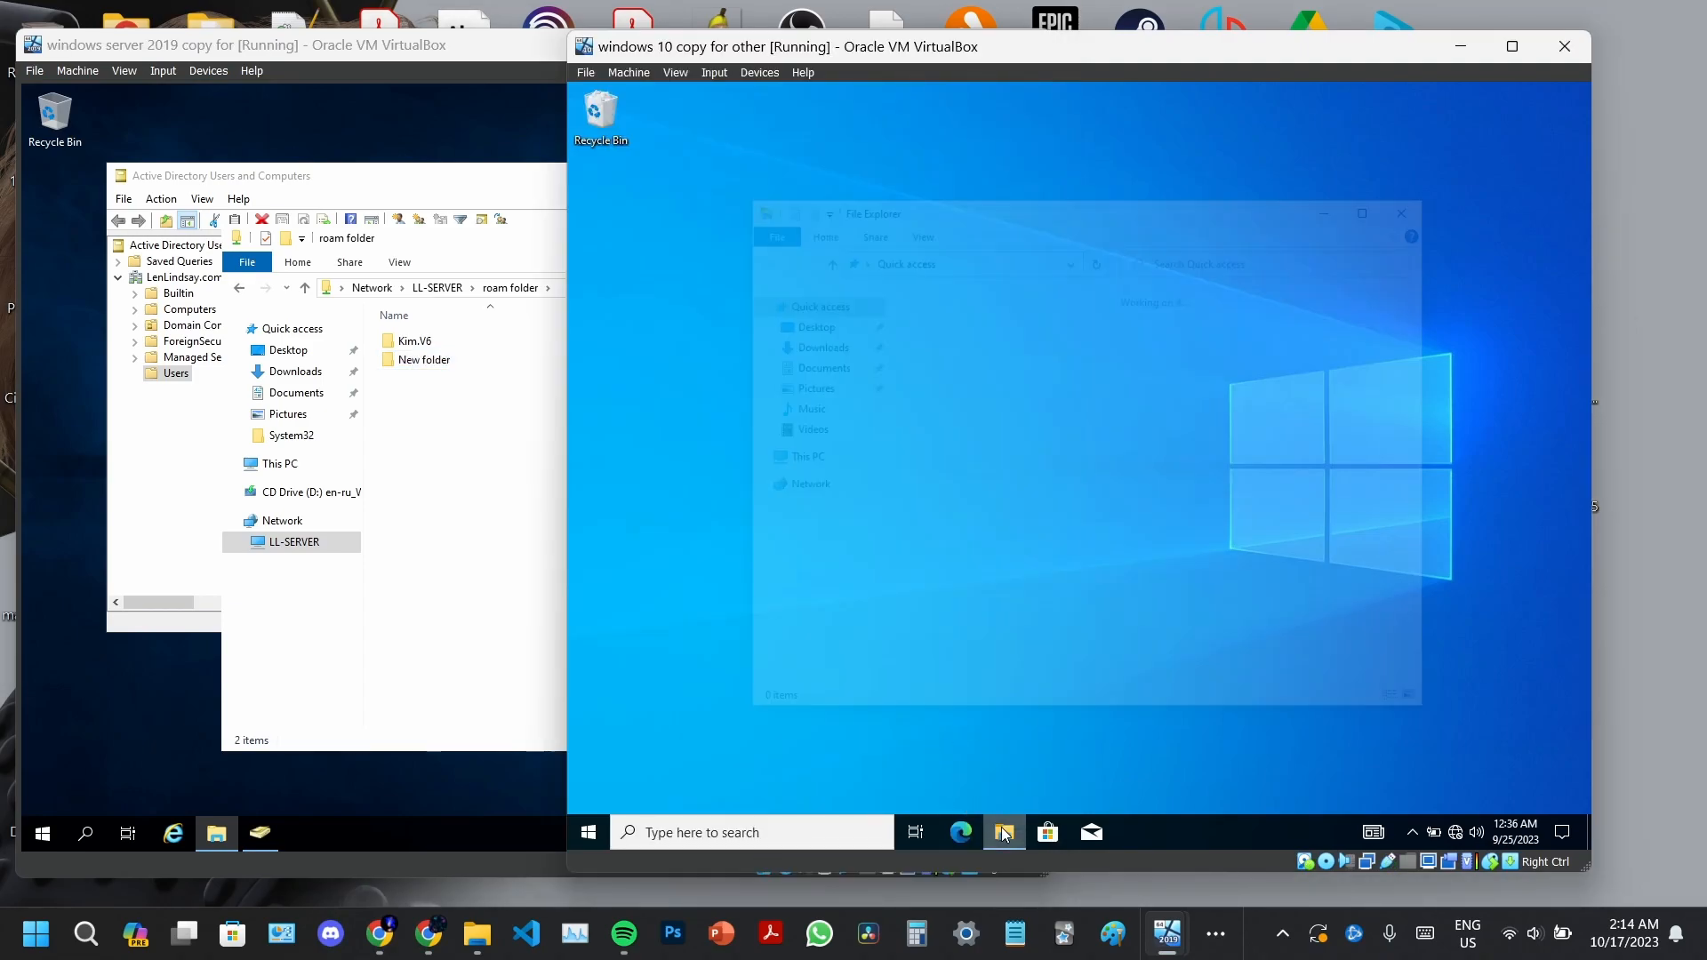
pyautogui.click(800, 457)
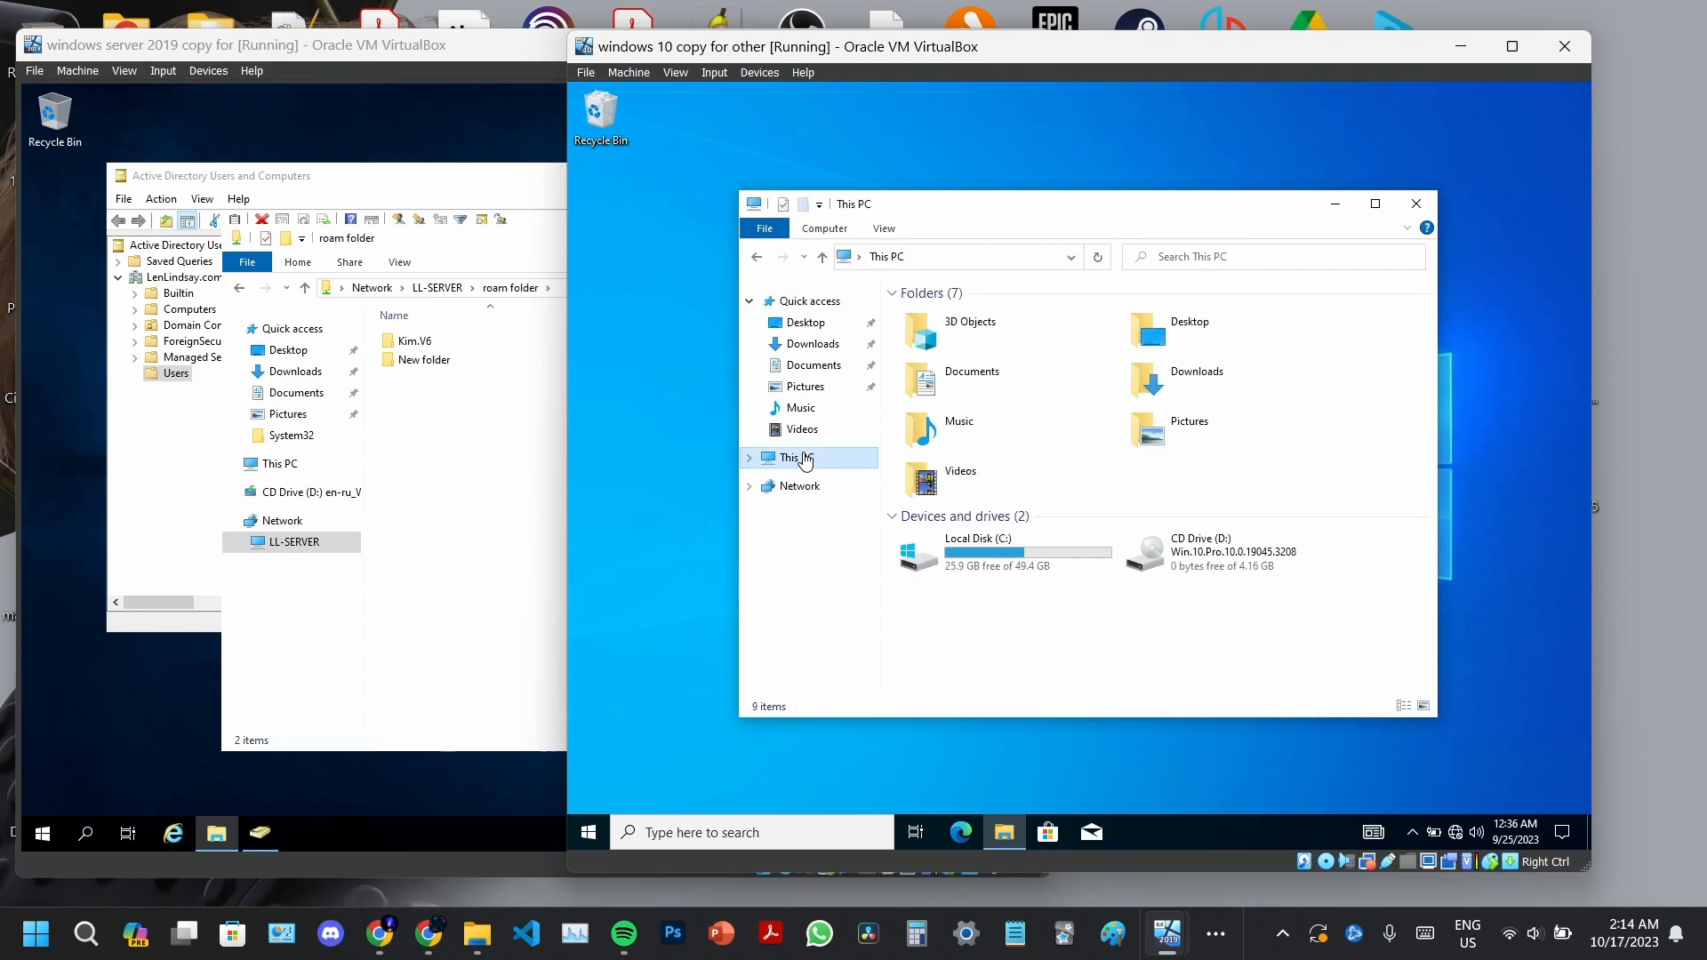
pyautogui.click(818, 488)
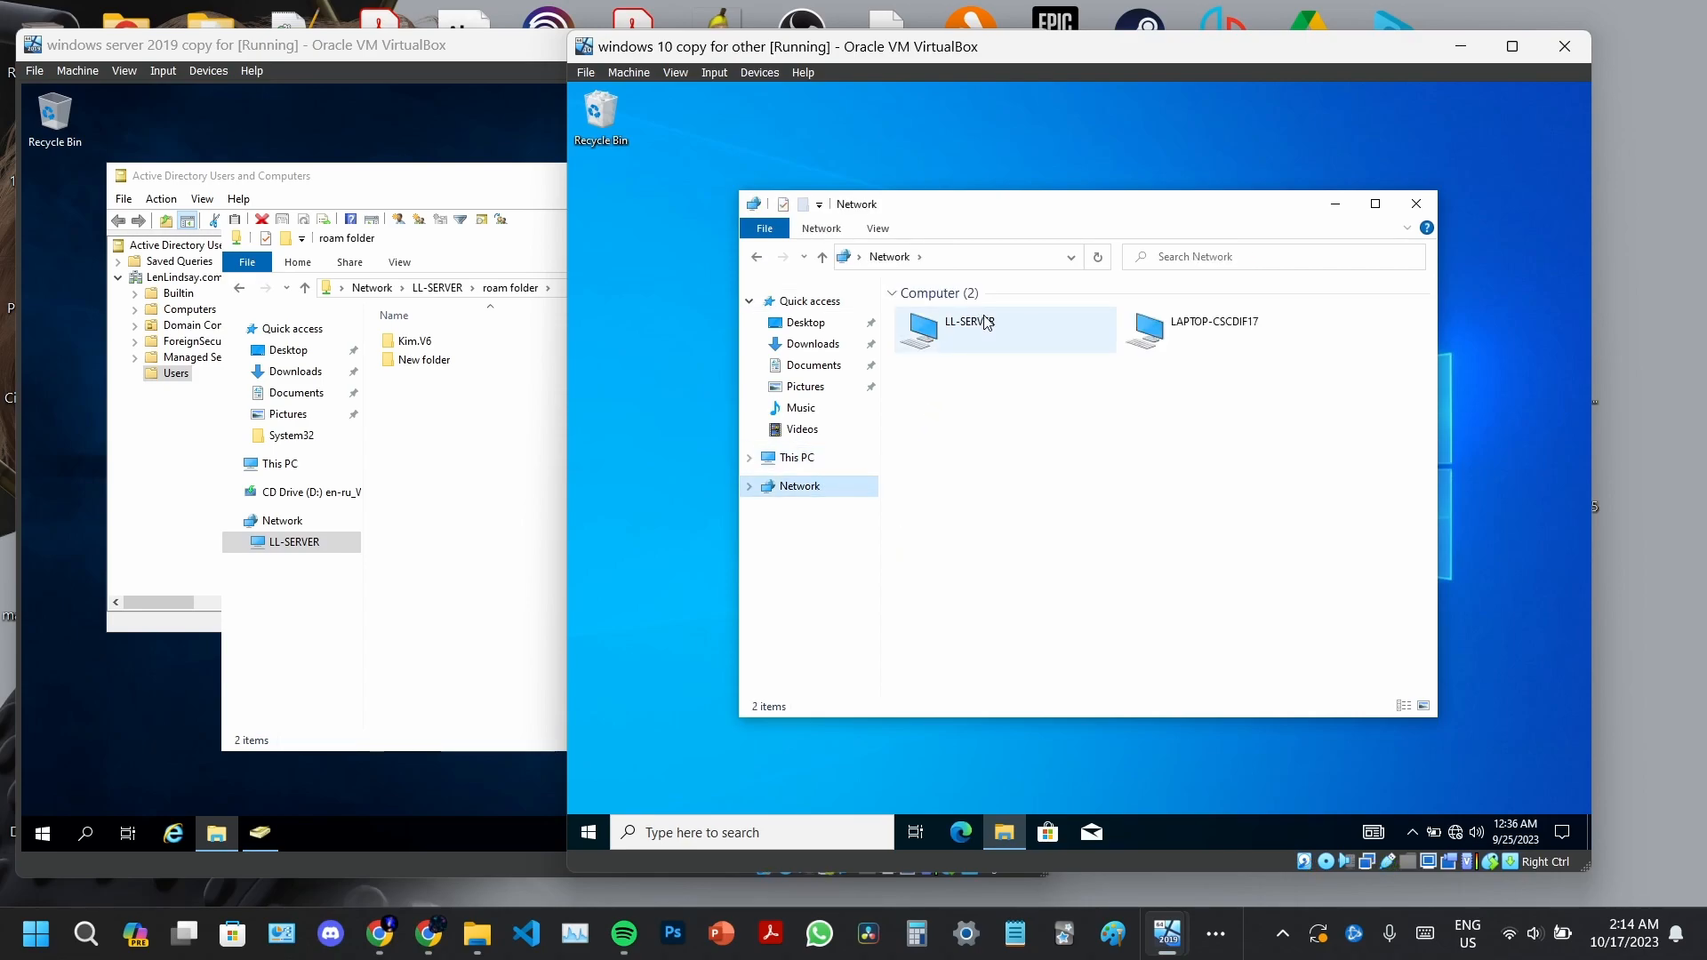
pyautogui.doubleClick(987, 322)
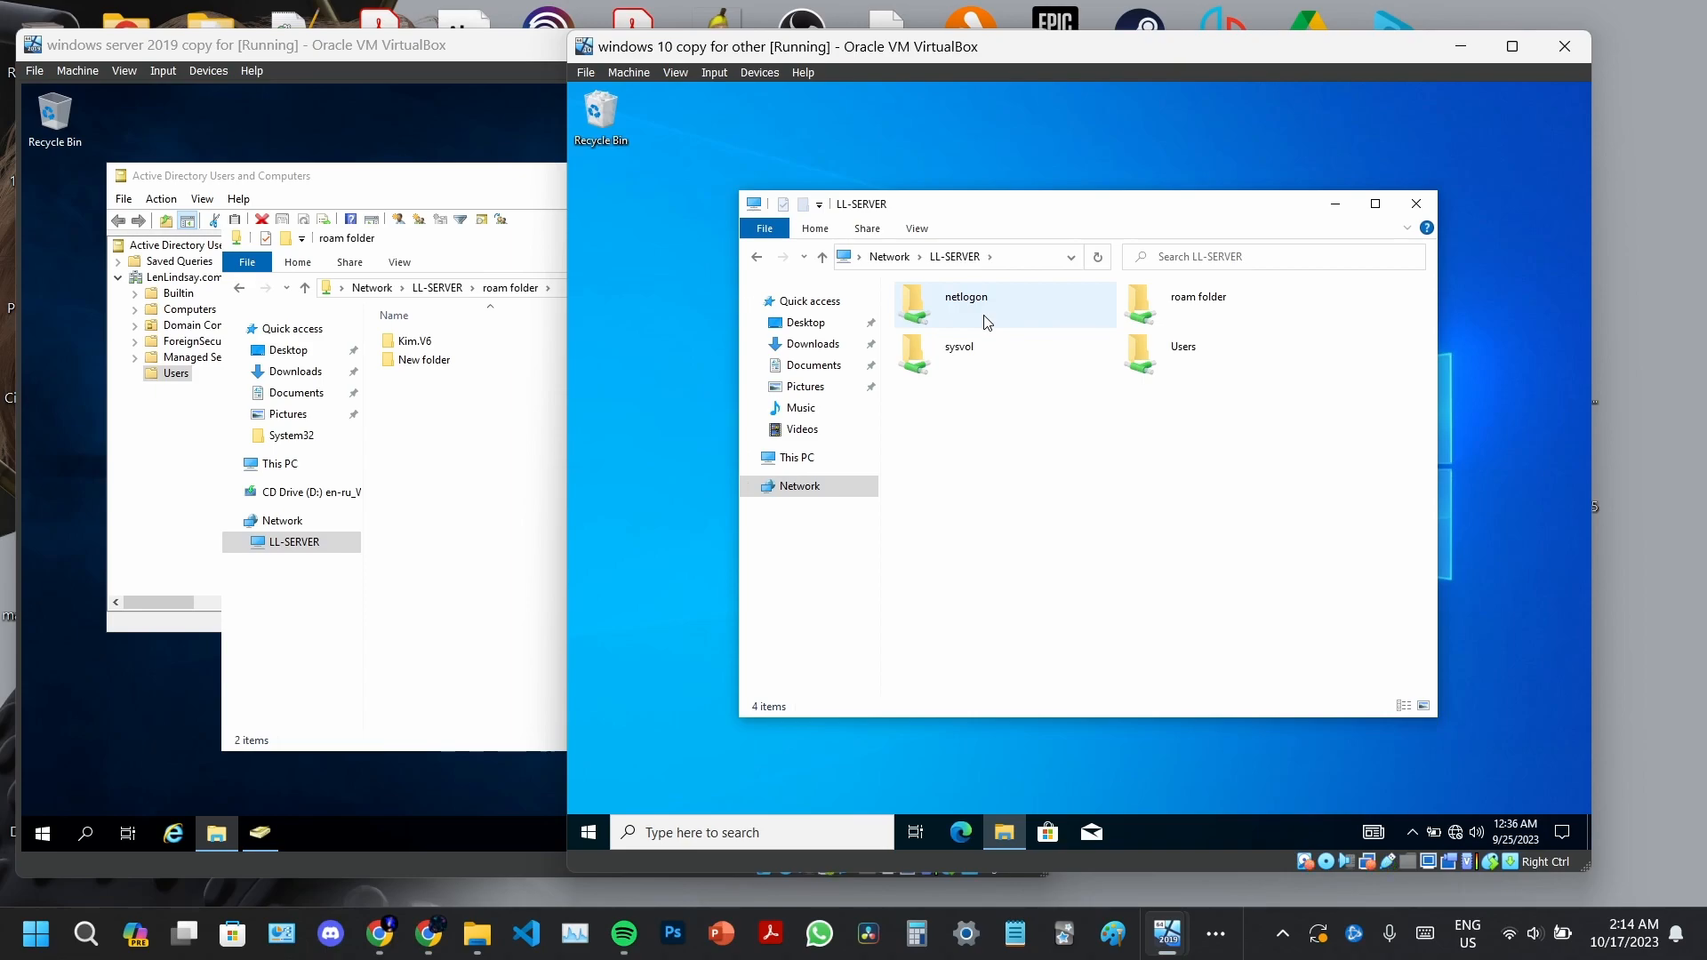
pyautogui.doubleClick(1145, 342)
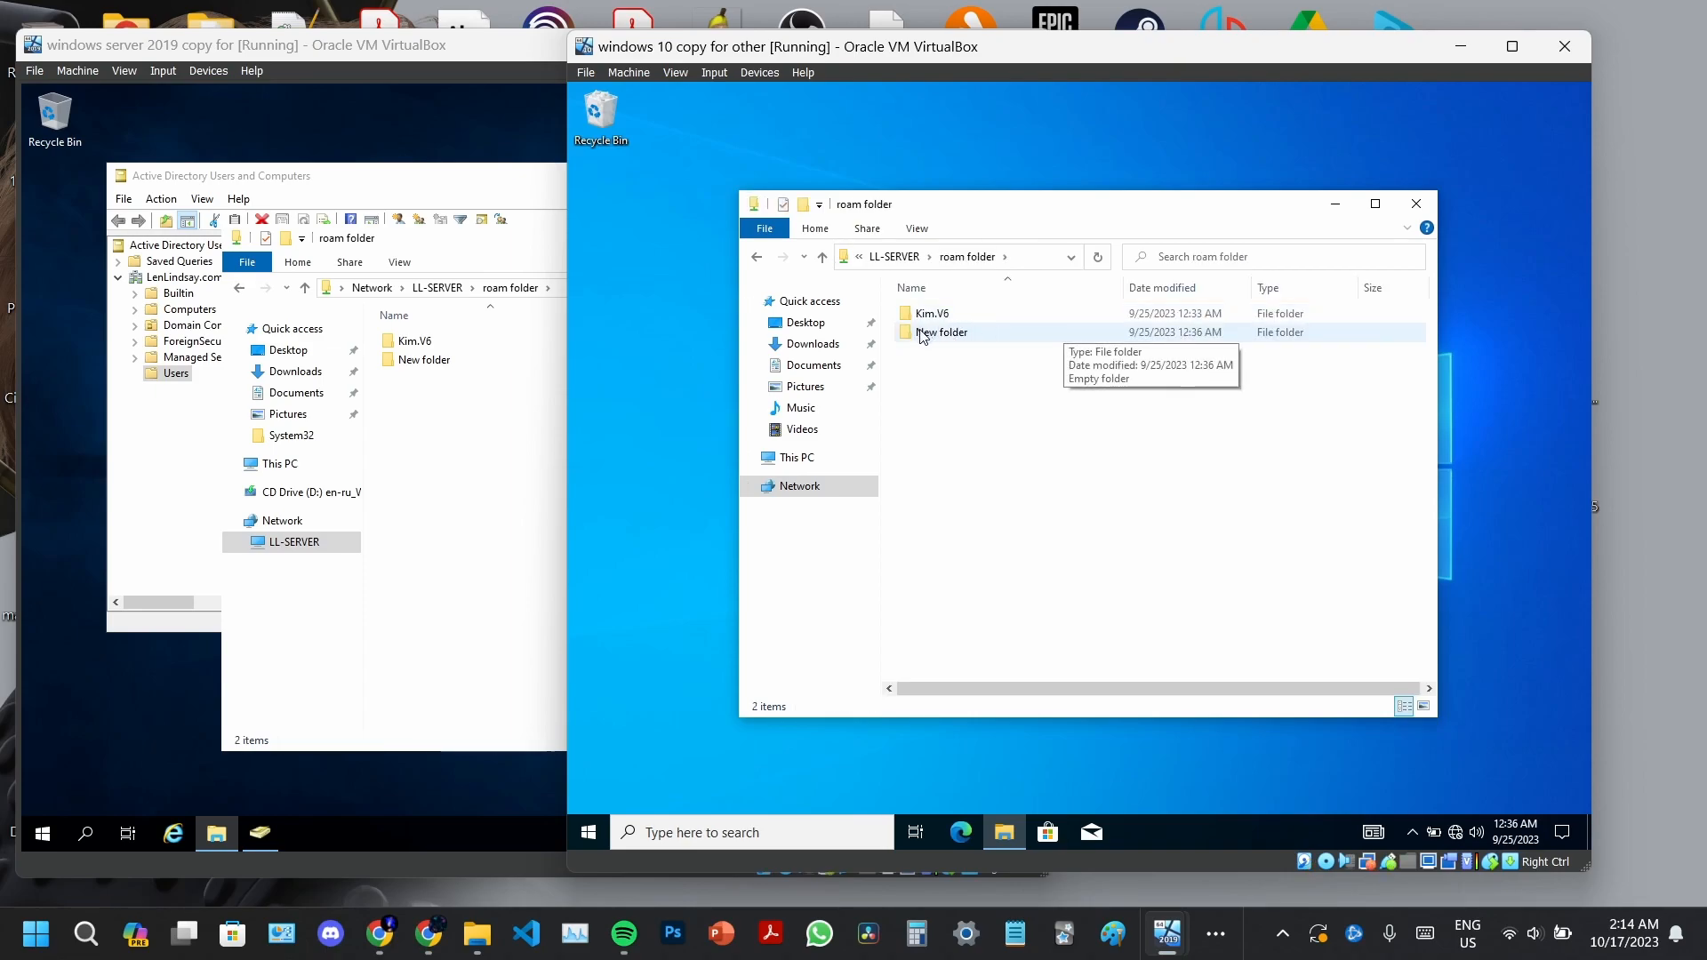
# Create a New Text Document in the server's roam folder and view it from the client
pyautogui.click(497, 425)
pyautogui.rightClick(496, 425)
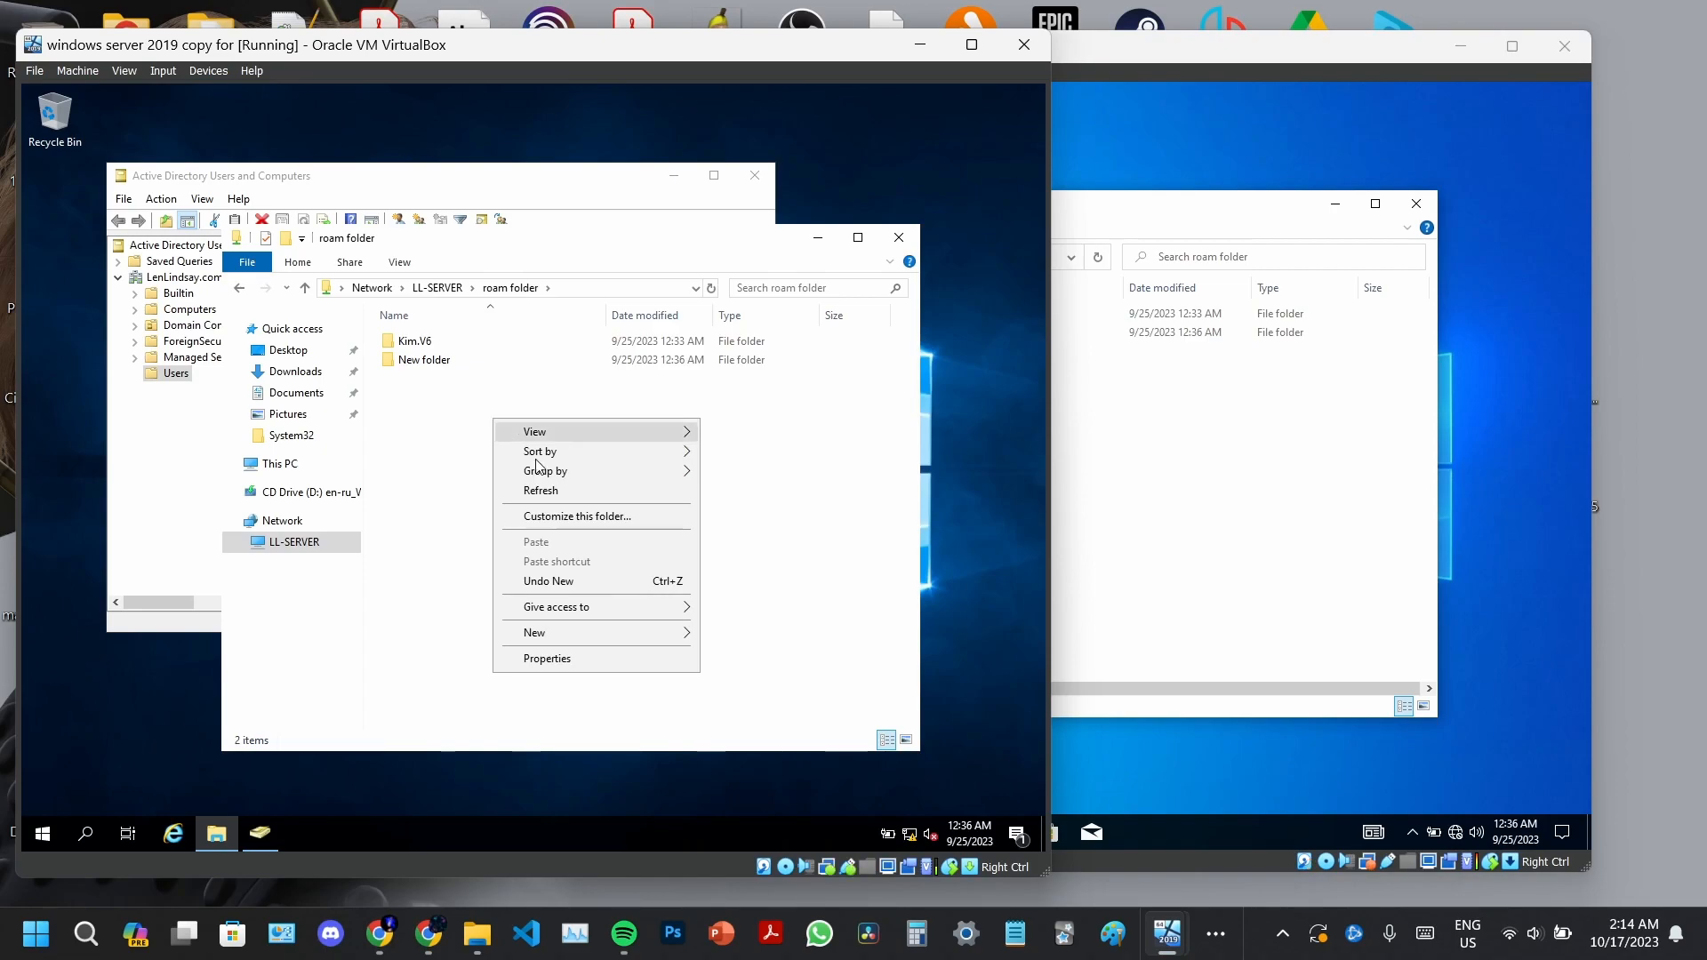
pyautogui.moveTo(590, 633)
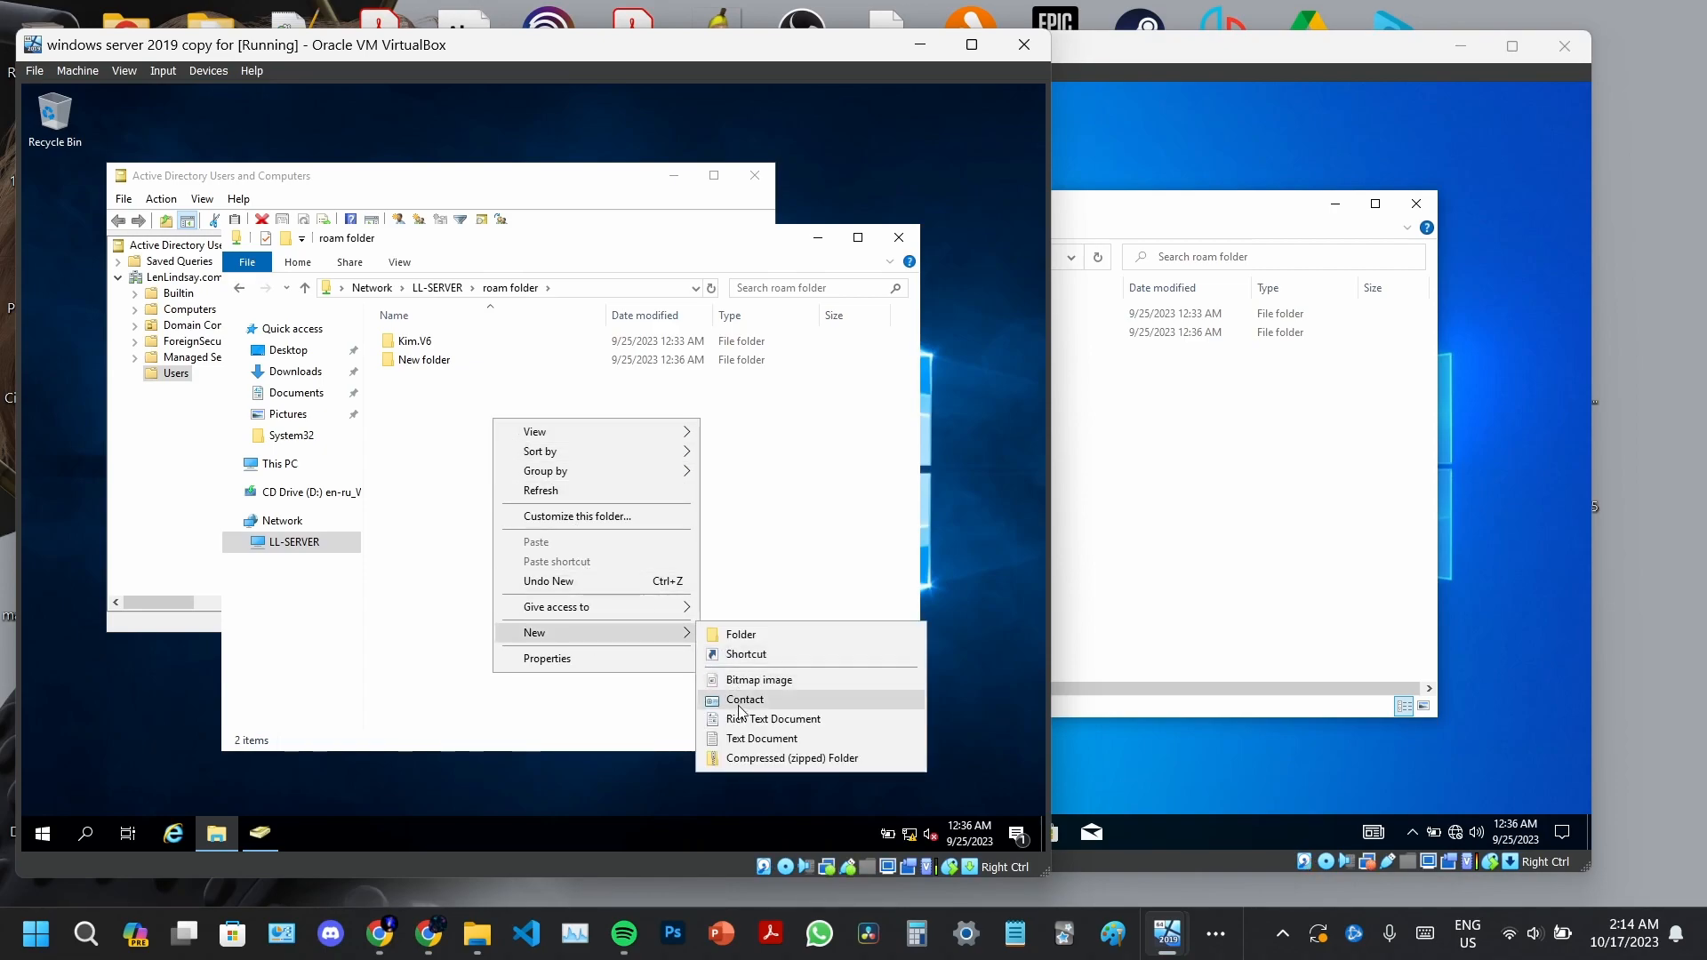
pyautogui.click(764, 740)
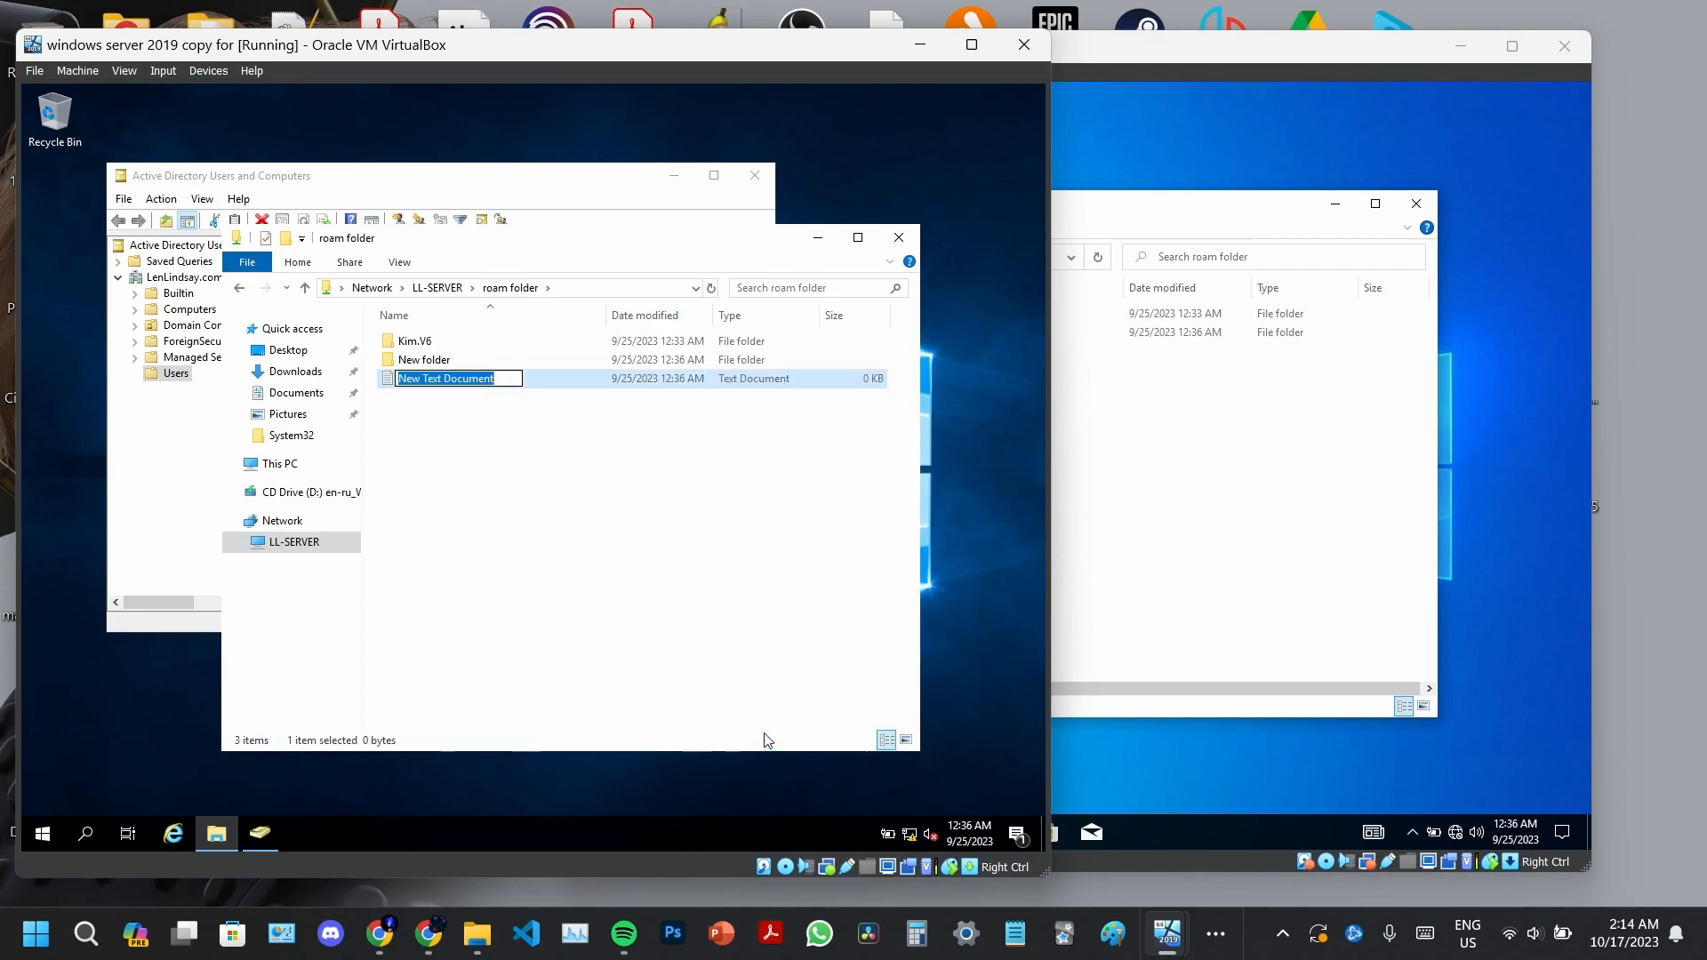
pyautogui.click(1115, 478)
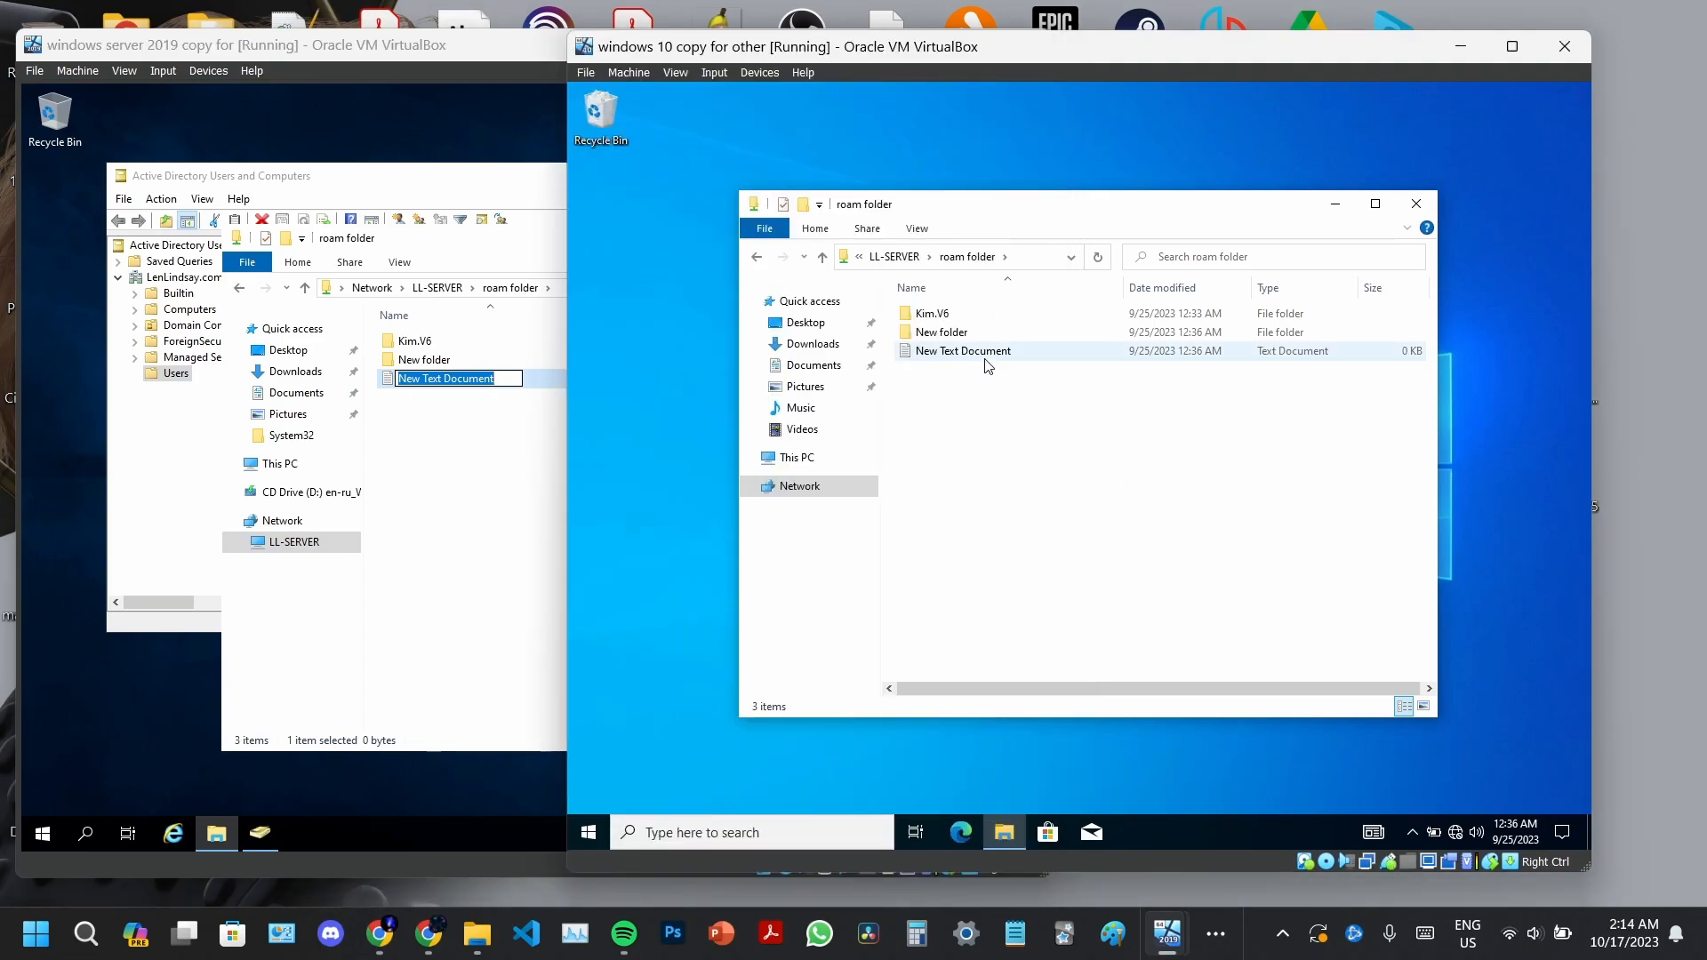